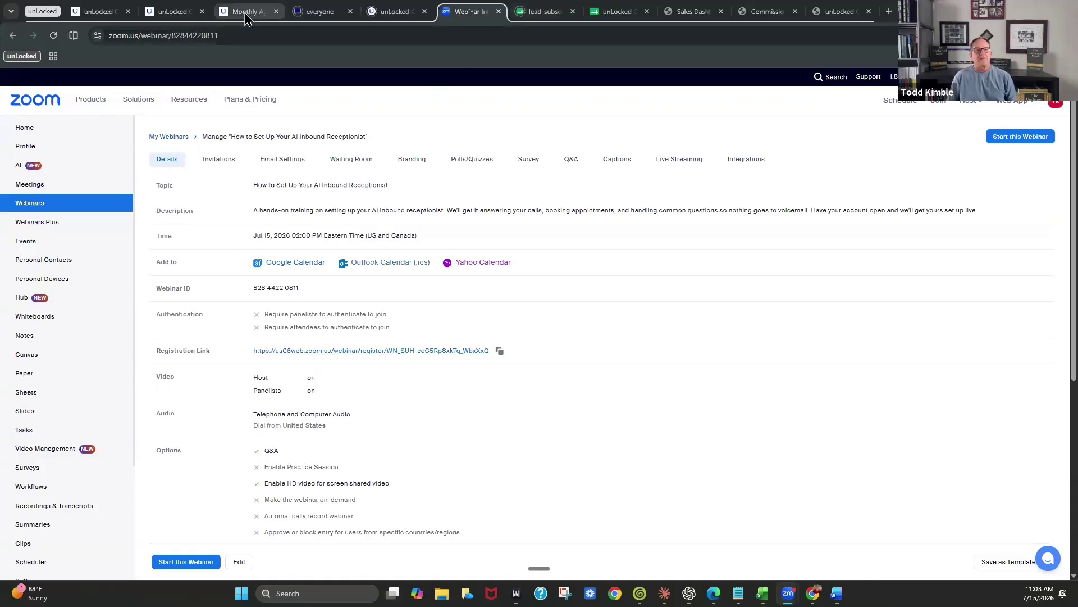
Switch to the unLocked CRM browser tab and look over the CRM's Home page.
{"action": "left_click", "coordinate": [172, 11]}
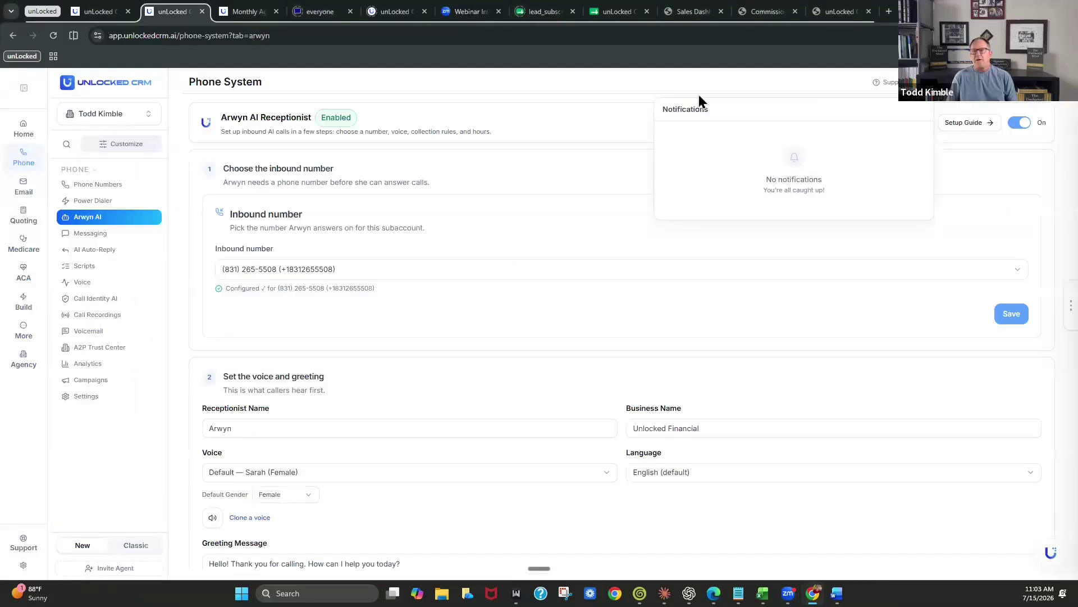
{"action": "left_click", "coordinate": [46, 144]}
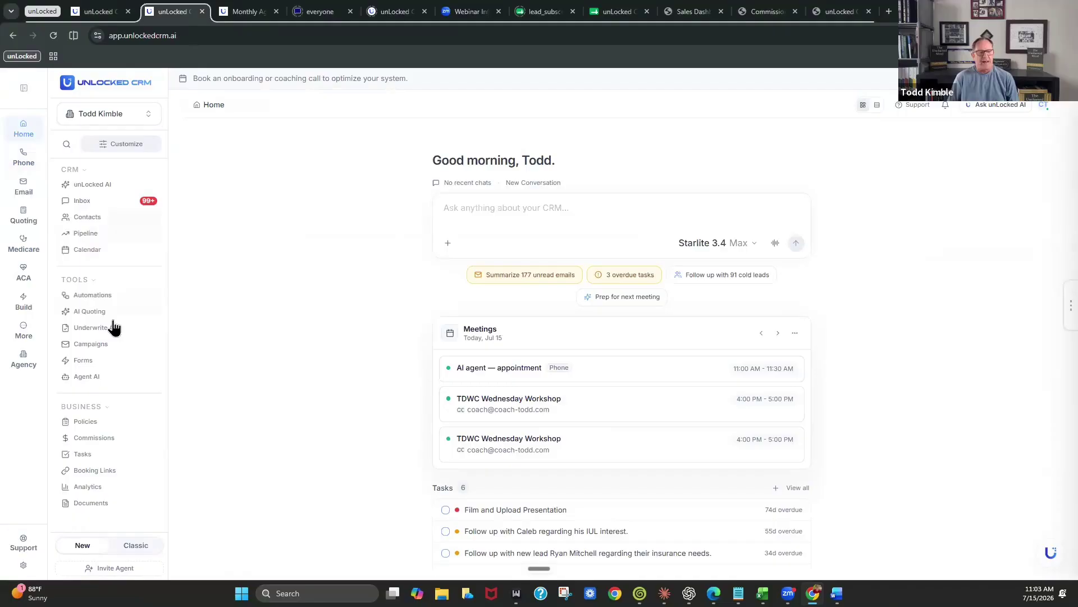
{"action": "mouse_move", "coordinate": [168, 441]}
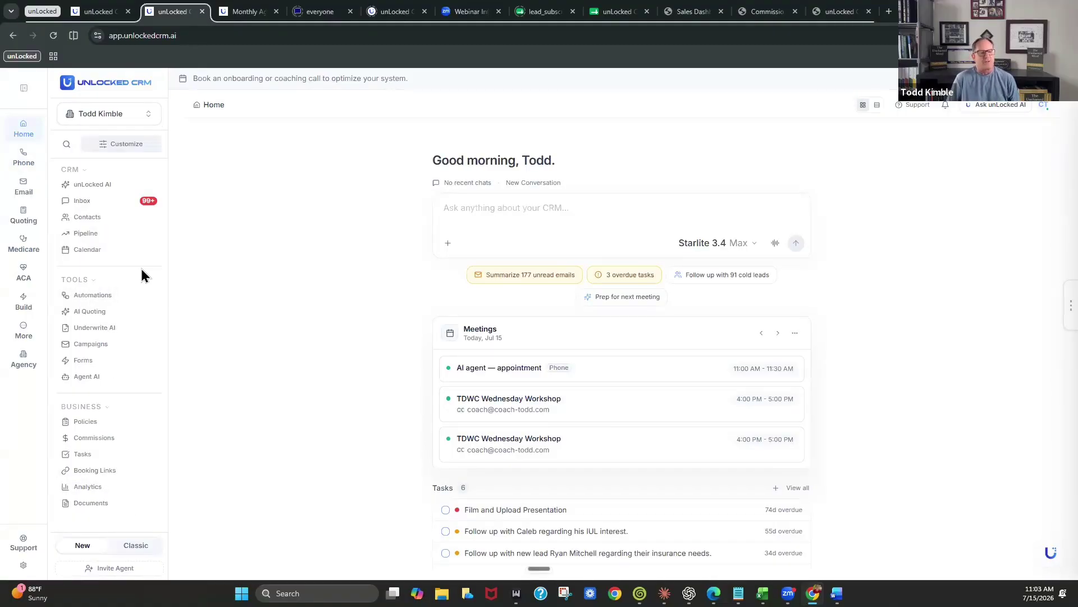
{"action": "mouse_move", "coordinate": [30, 200]}
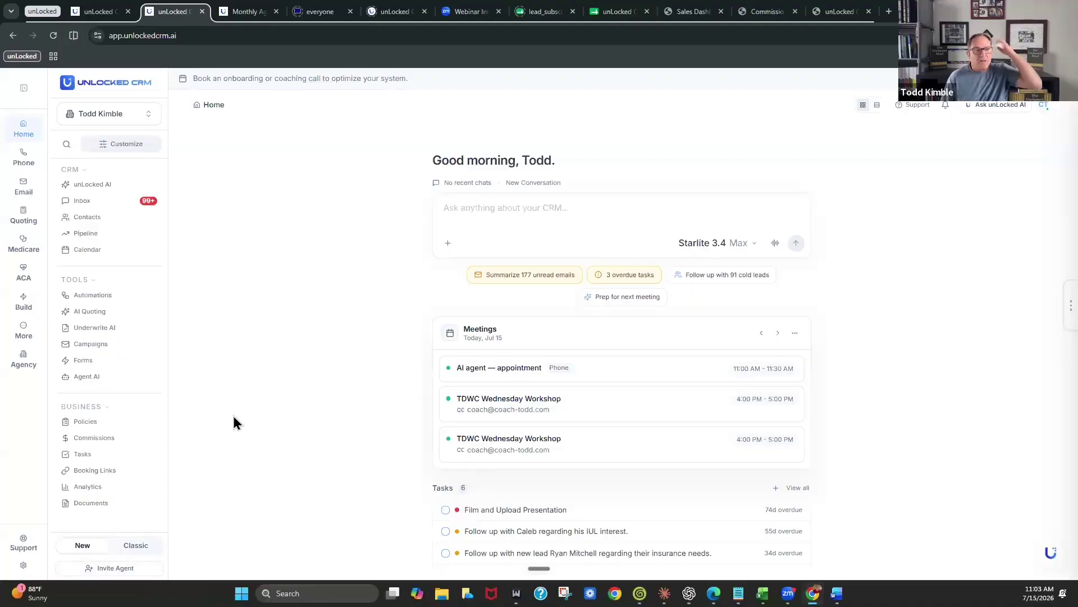
{"action": "left_click", "coordinate": [1062, 305]}
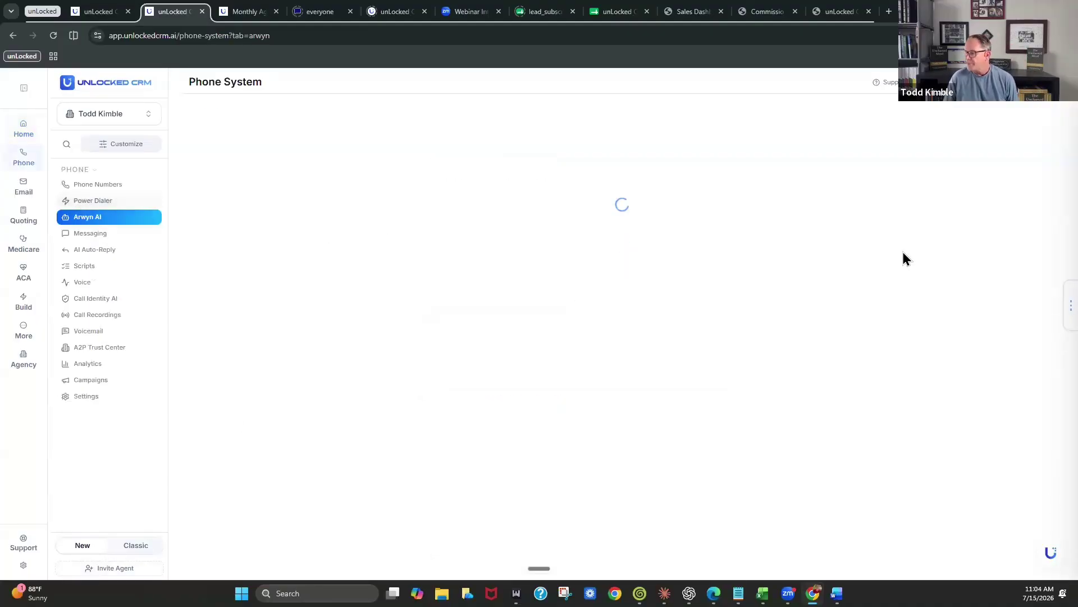
{"action": "left_click", "coordinate": [22, 128]}
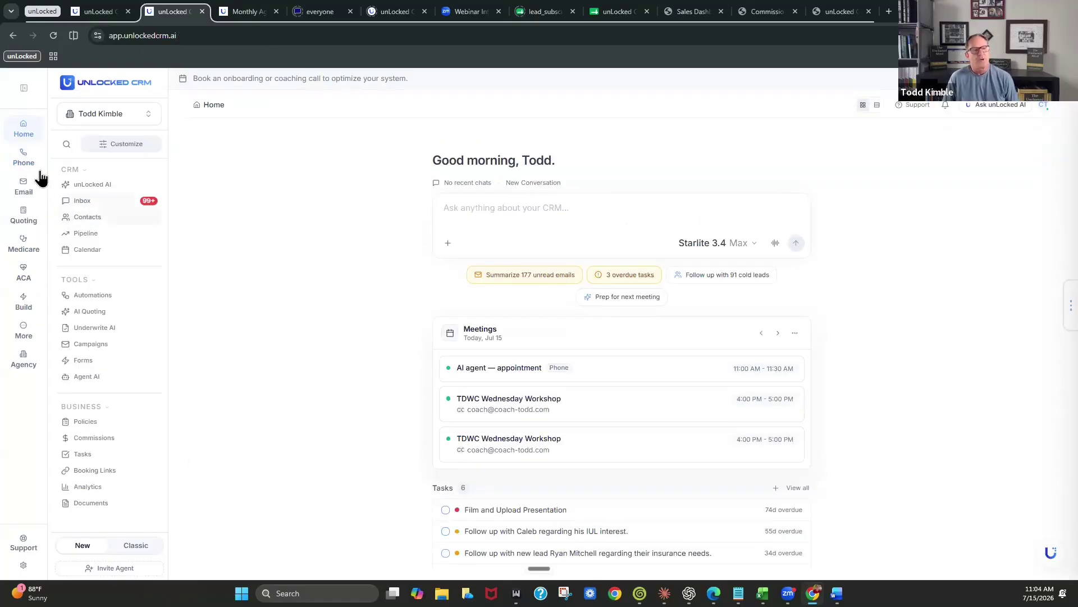
Review the phone system's Phone Numbers, Power Dialer, Arwyn AI and AI Auto-Reply pages.
{"action": "left_click", "coordinate": [22, 159]}
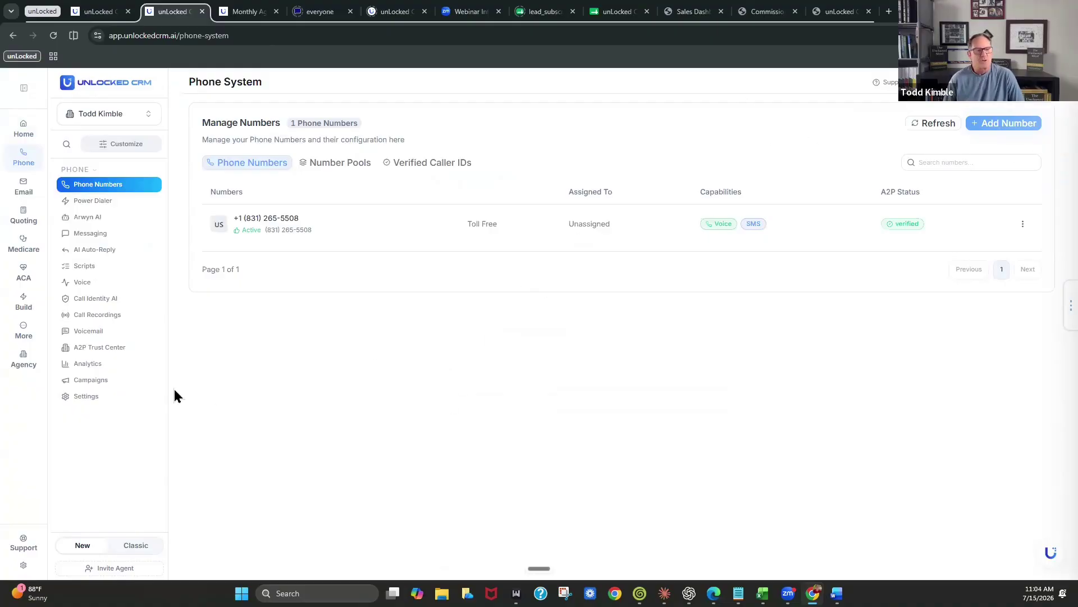
{"action": "left_click", "coordinate": [107, 204]}
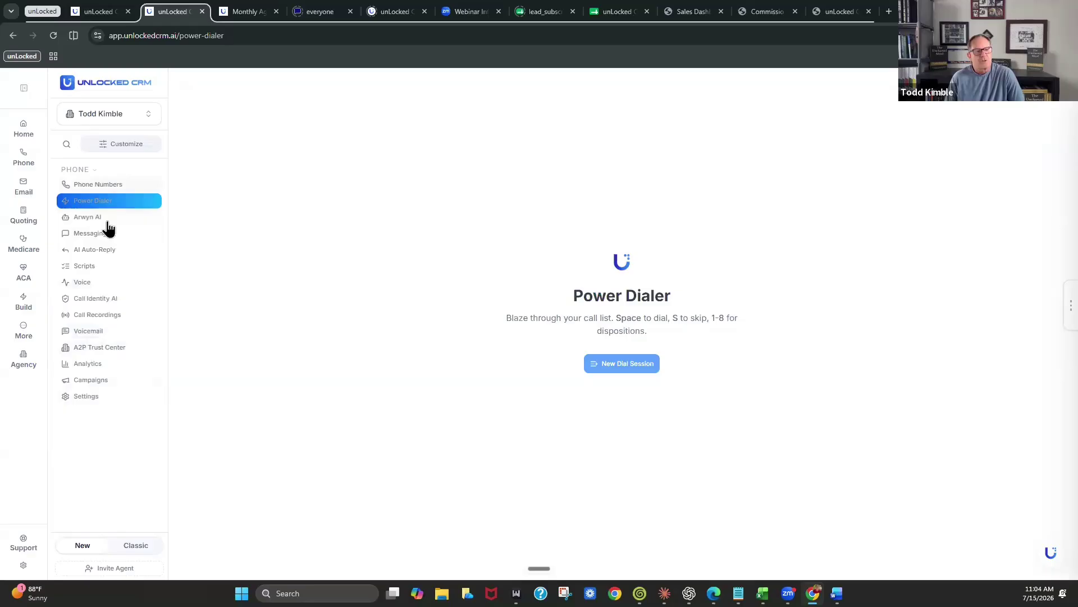
{"action": "left_click", "coordinate": [101, 254]}
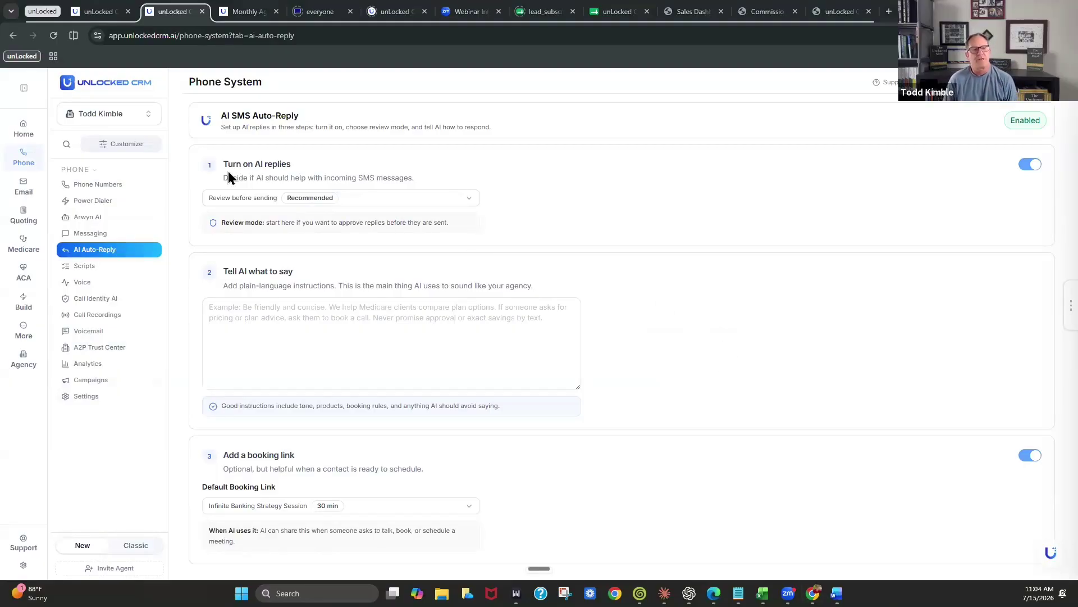
{"action": "left_click_drag", "start_coordinate": [227, 115], "coordinate": [300, 116]}
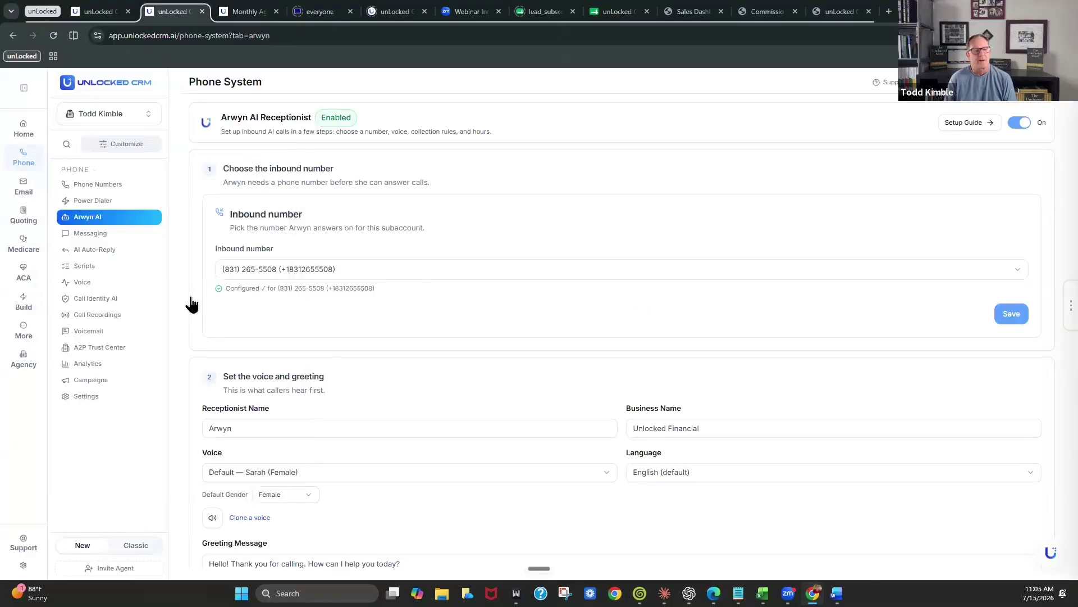
{"action": "left_click", "coordinate": [96, 249]}
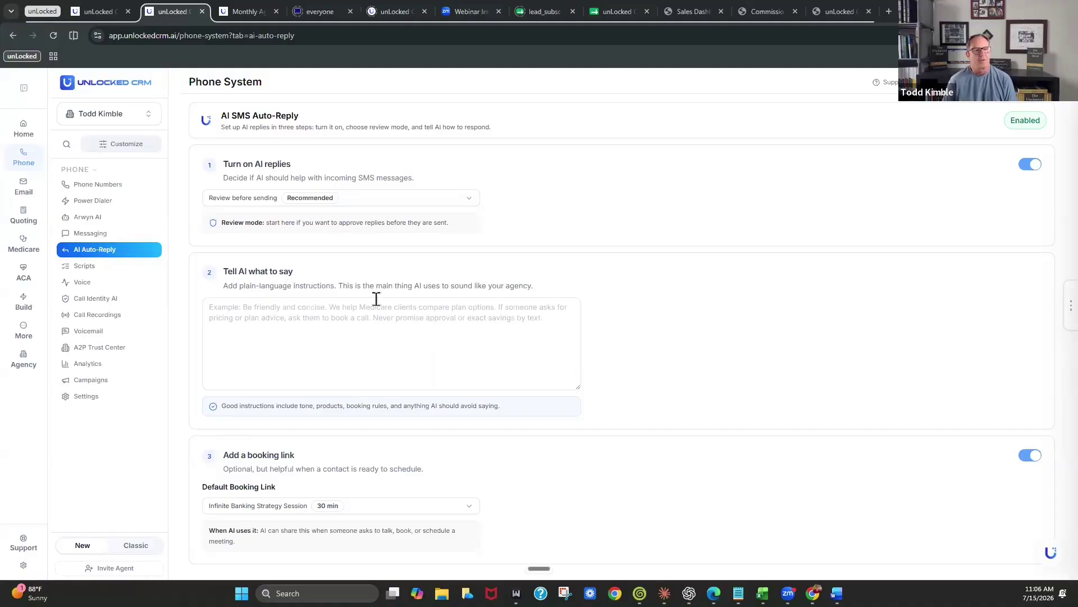
Open the Arwyn AI receptionist's Setup Guide and advance past the inbound number to Voice and greeting.
{"action": "left_click", "coordinate": [82, 220]}
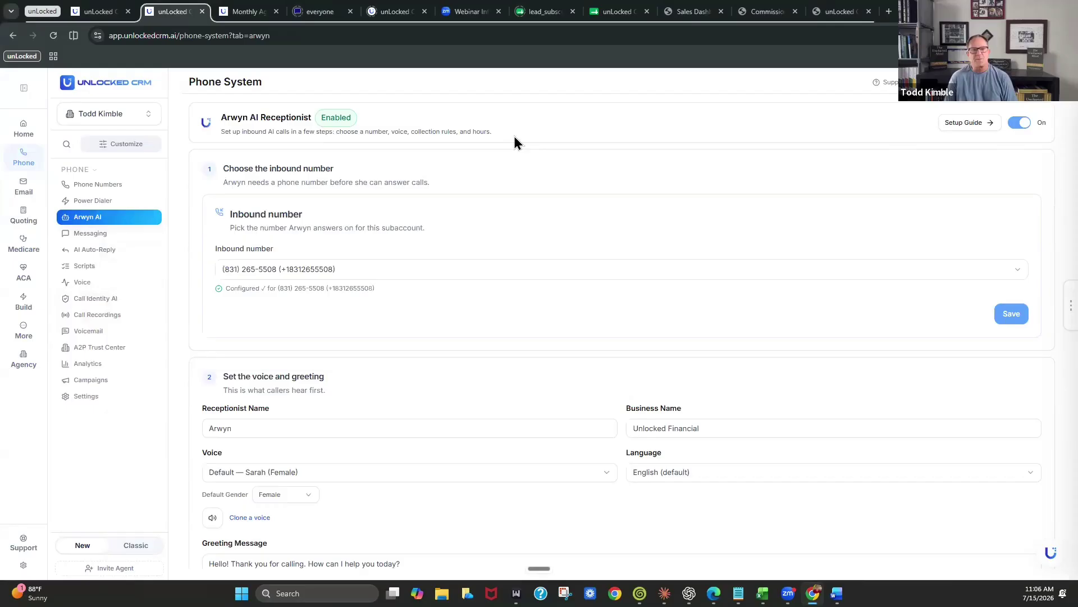
{"action": "left_click", "coordinate": [985, 125]}
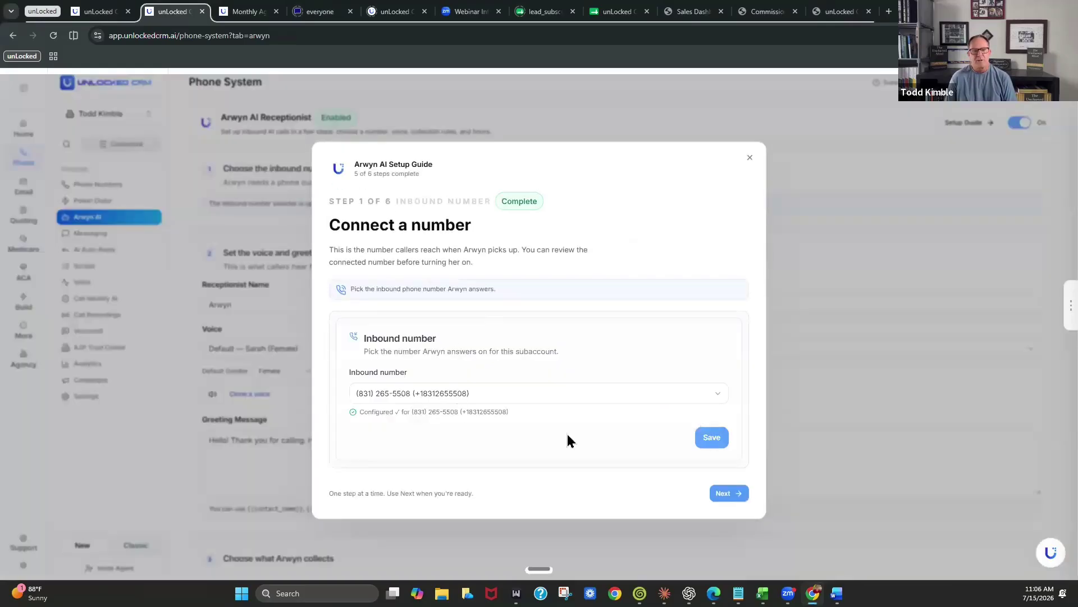
{"action": "left_click", "coordinate": [724, 495]}
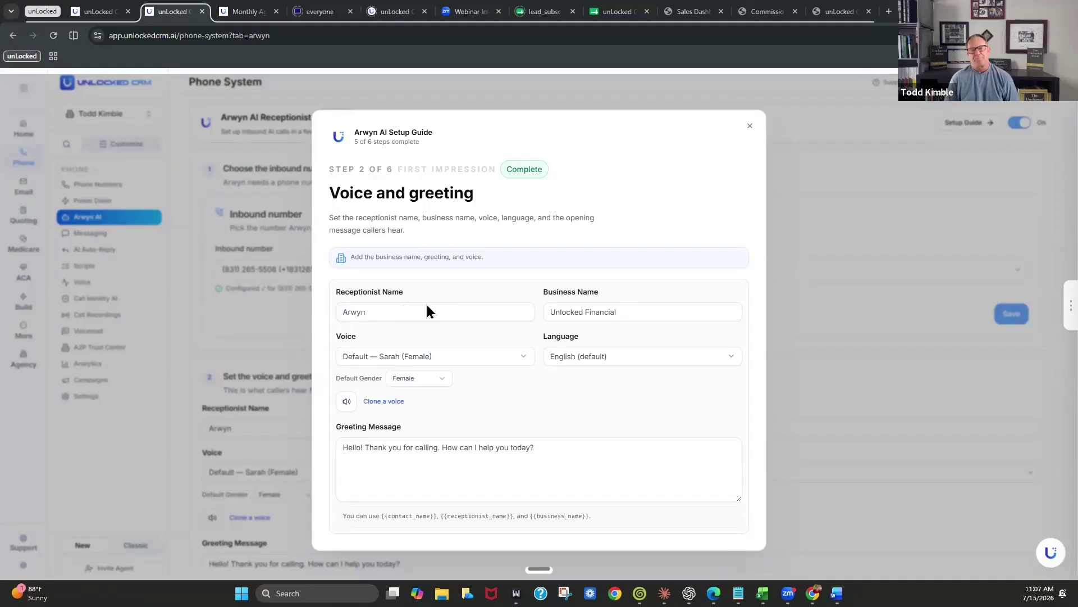
Set the receptionist name to "AI Coach" in the Voice and greeting step.
{"action": "left_click_drag", "start_coordinate": [427, 310], "coordinate": [342, 310]}
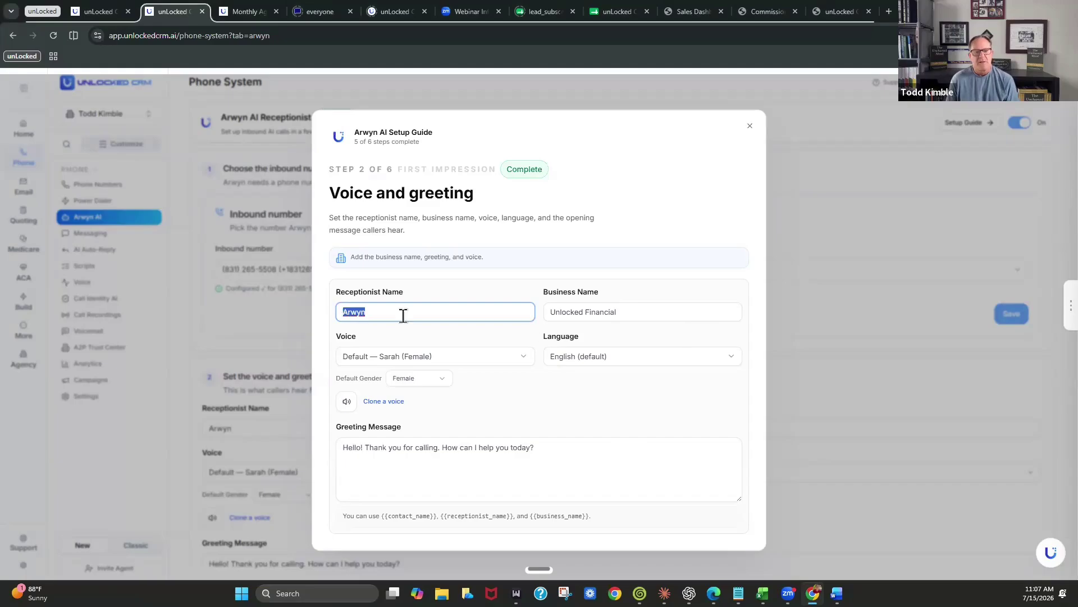
{"action": "left_click", "coordinate": [364, 313]}
{"action": "double_click", "coordinate": [364, 314]}
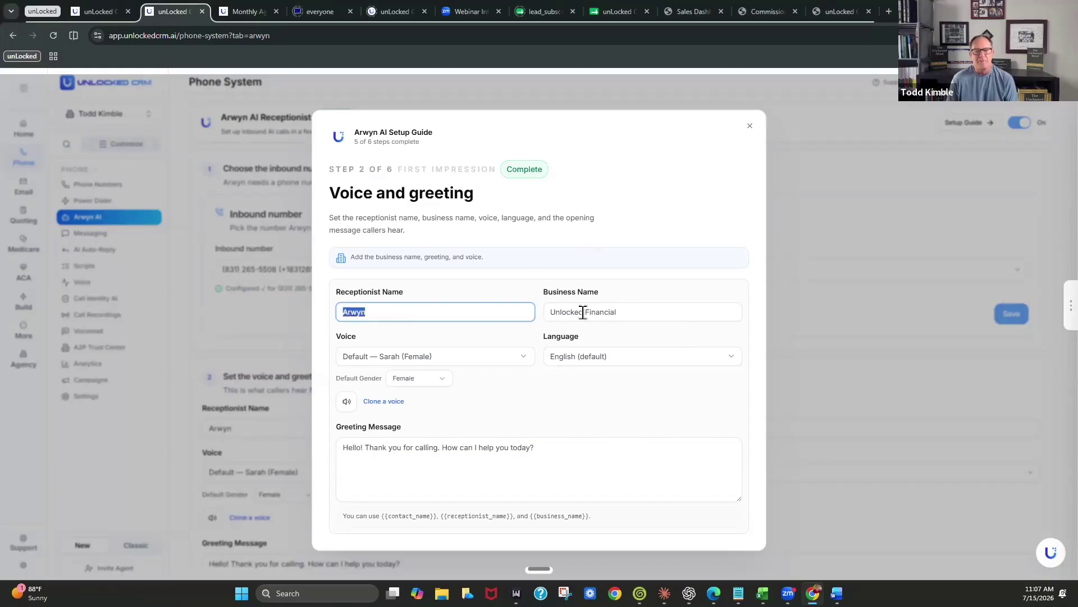
{"action": "key", "text": "Tab"}
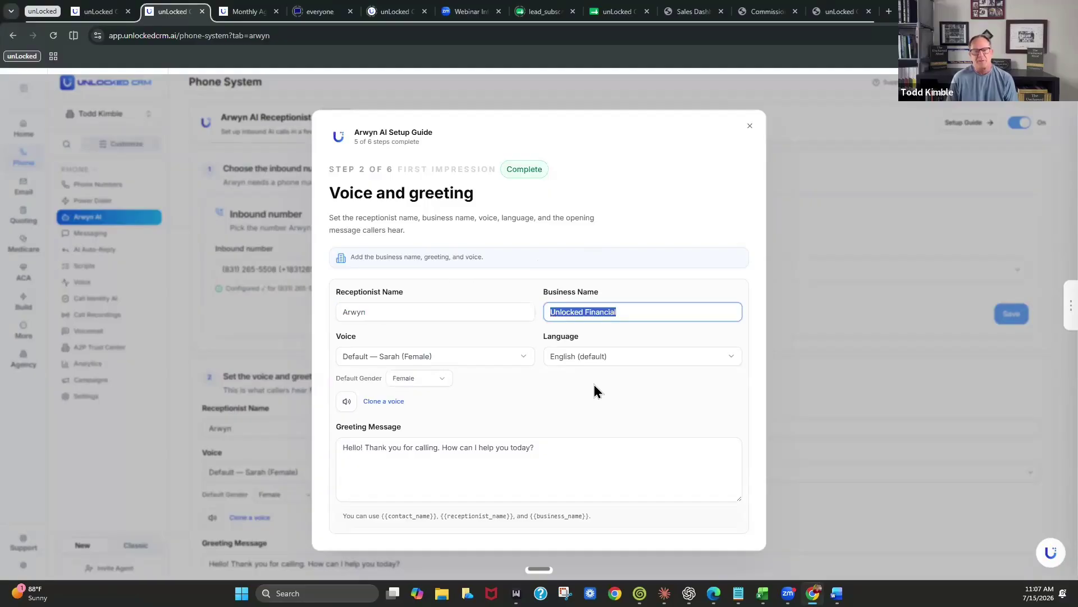
{"action": "key", "text": "shift+Tab"}
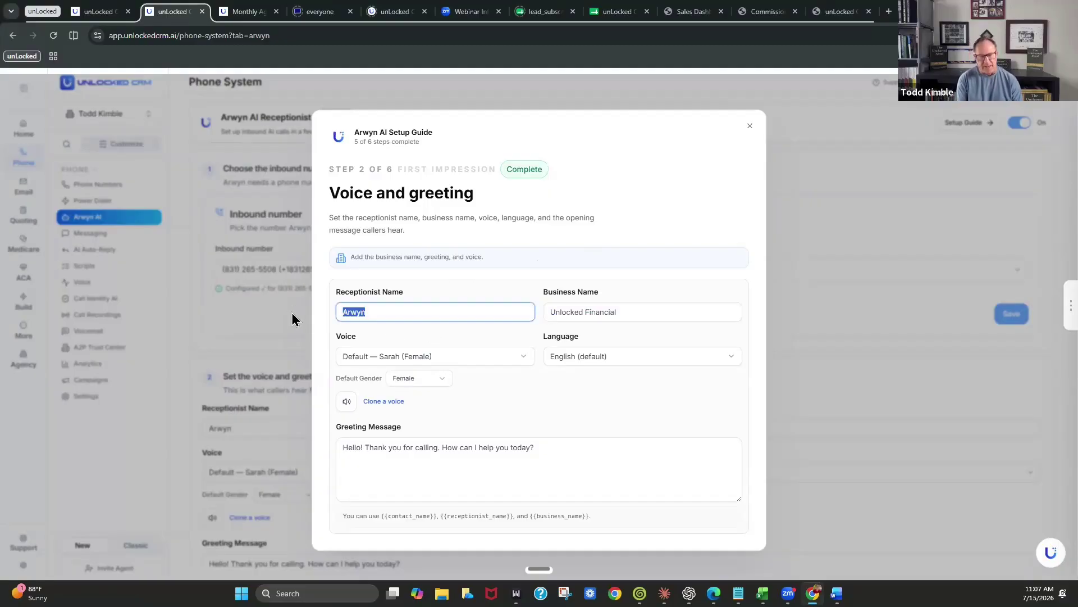
{"action": "type", "text": "Coac"}
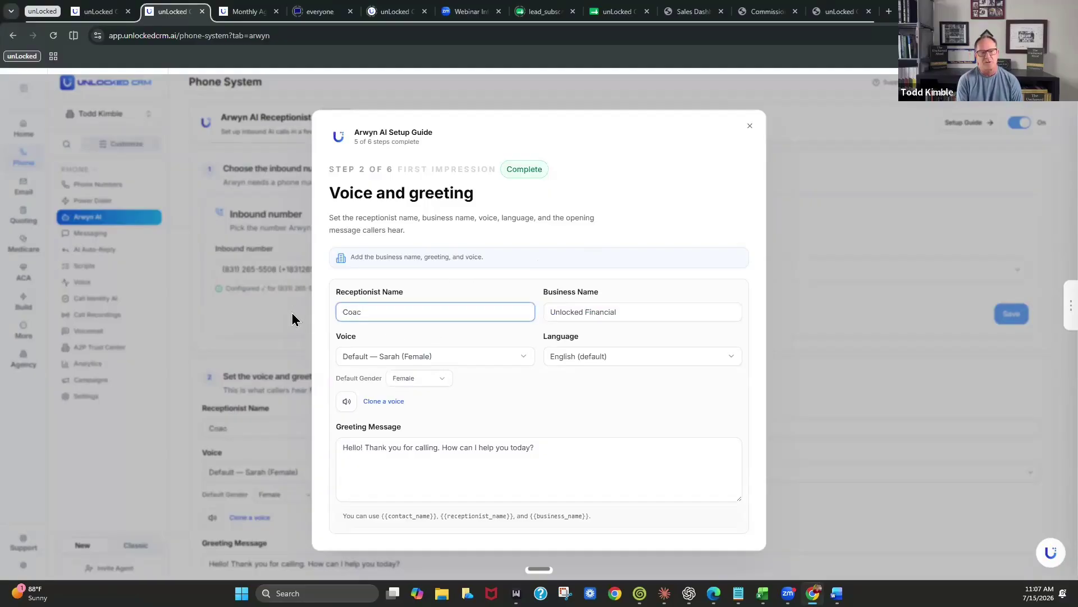
{"action": "type", "text": "h"}
{"action": "key", "text": "BackSpace"}
{"action": "key", "text": "BackSpace"}
{"action": "key", "text": "BackSpace"}
{"action": "key", "text": "BackSpace"}
{"action": "key", "text": "BackSpace"}
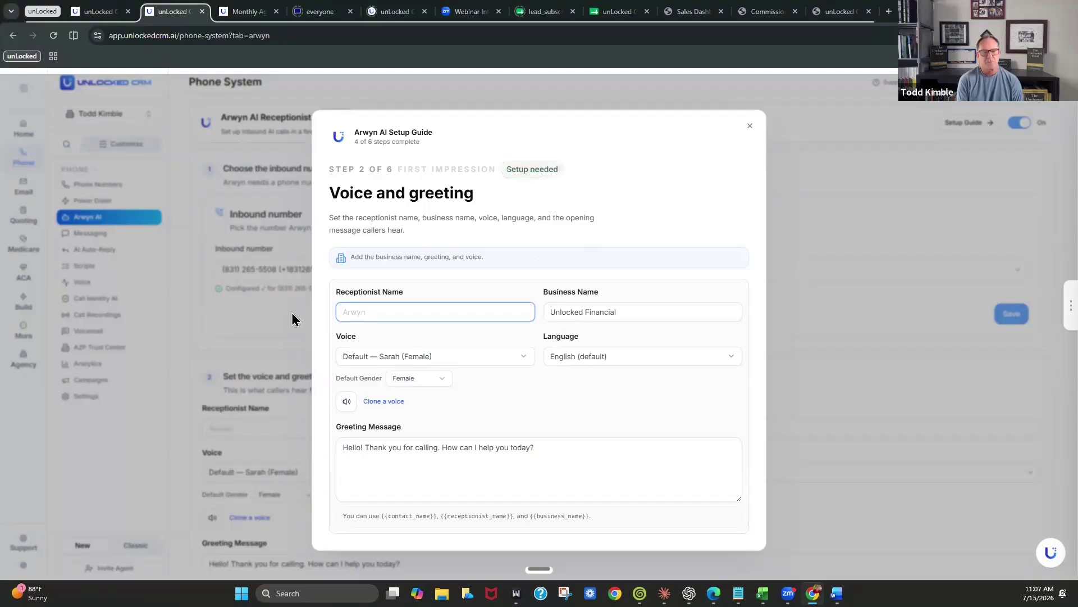
{"action": "type", "text": "AI Coach"}
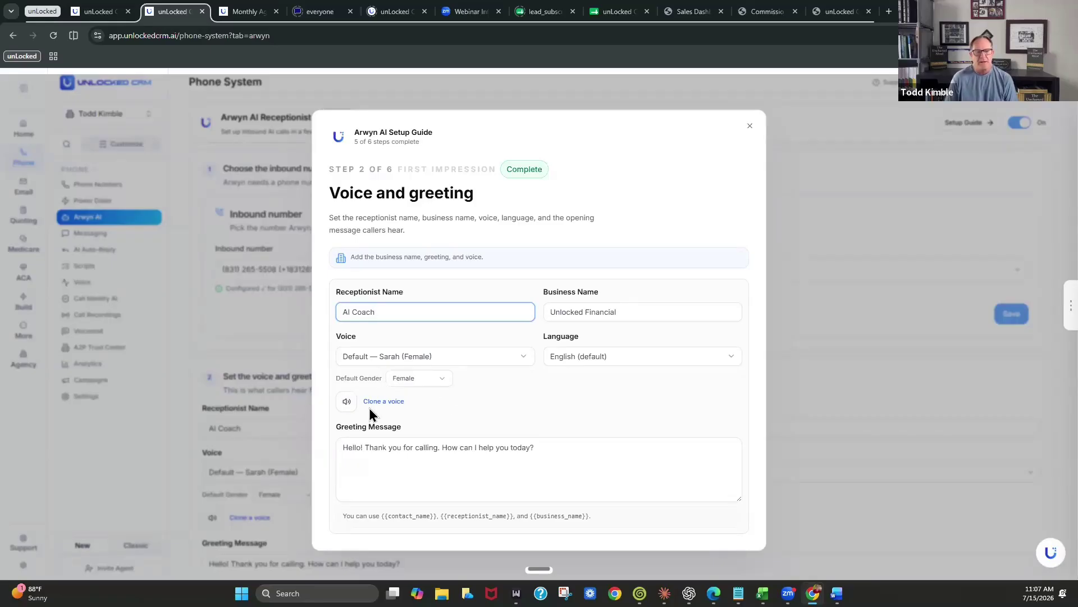
Switch the default gender to Male, and set the receptionist's voice to the account owner's own cloned AI voice.
{"action": "left_click", "coordinate": [419, 376]}
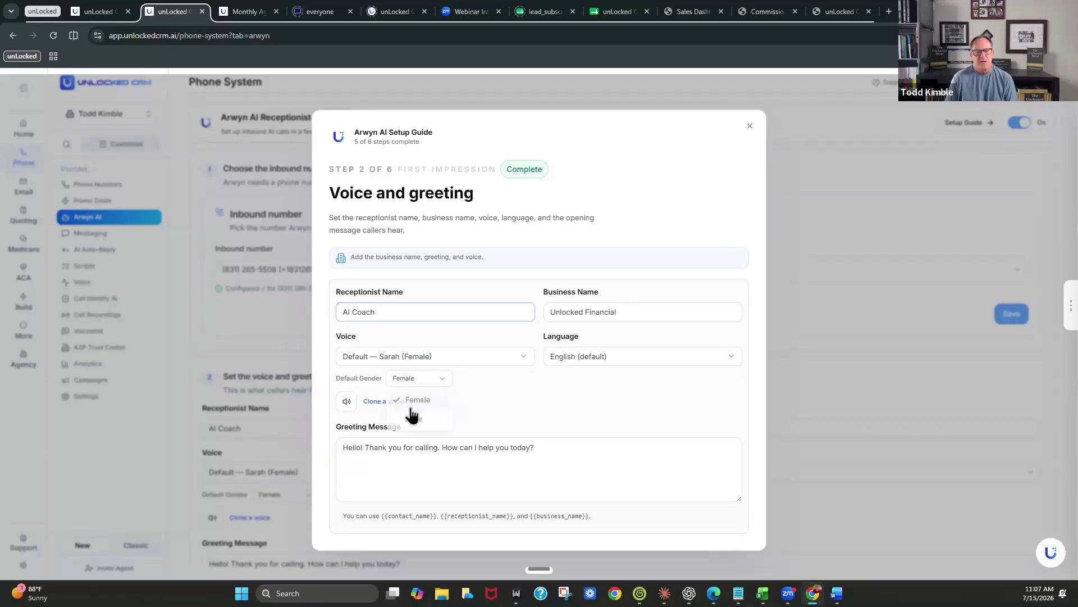
{"action": "left_click", "coordinate": [414, 421]}
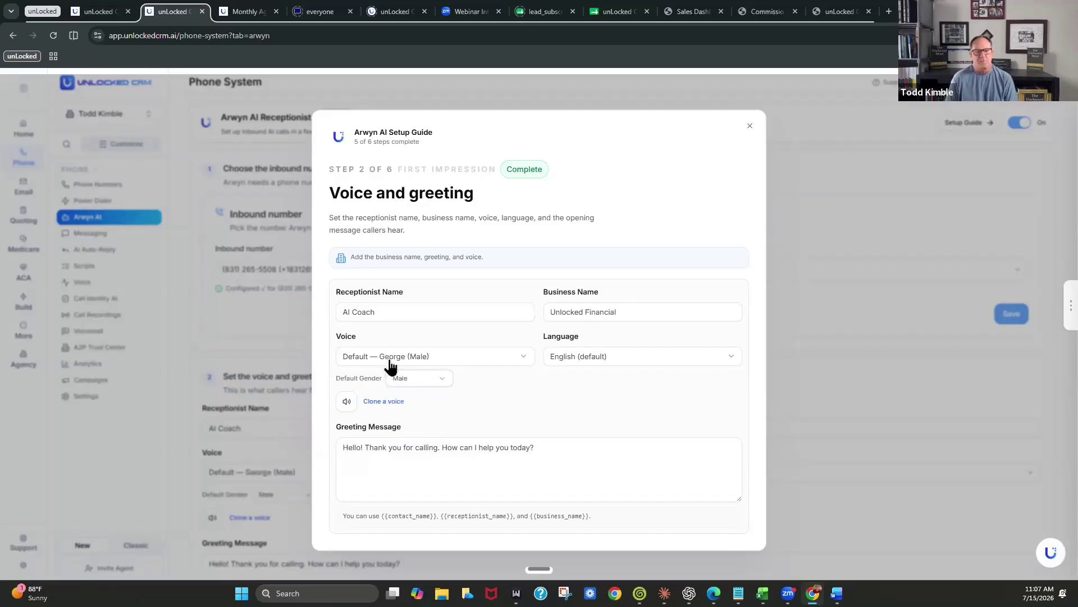
{"action": "left_click", "coordinate": [485, 366]}
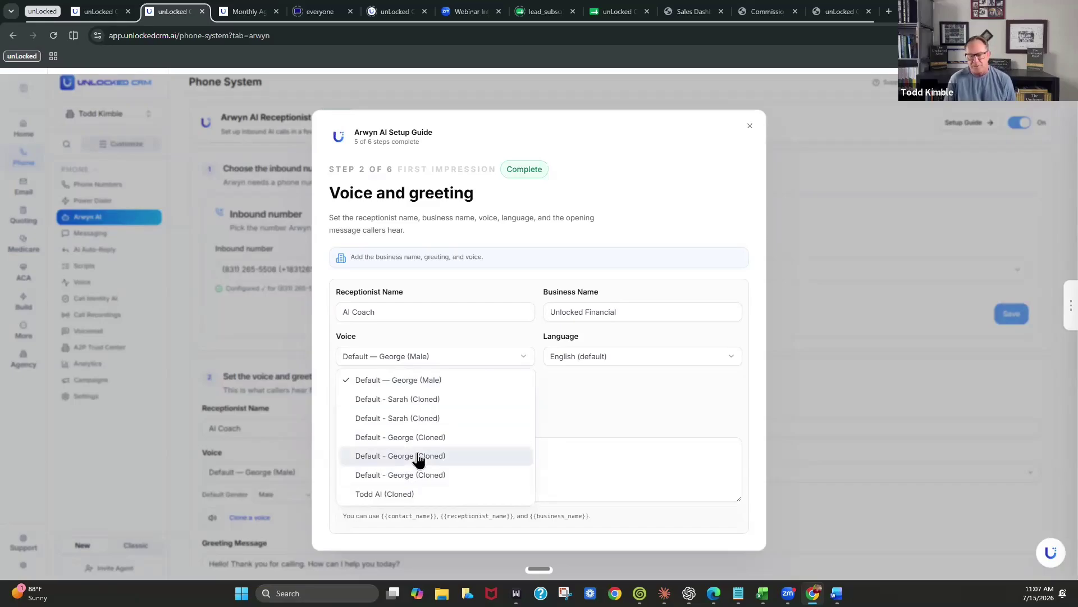
{"action": "left_click", "coordinate": [416, 494]}
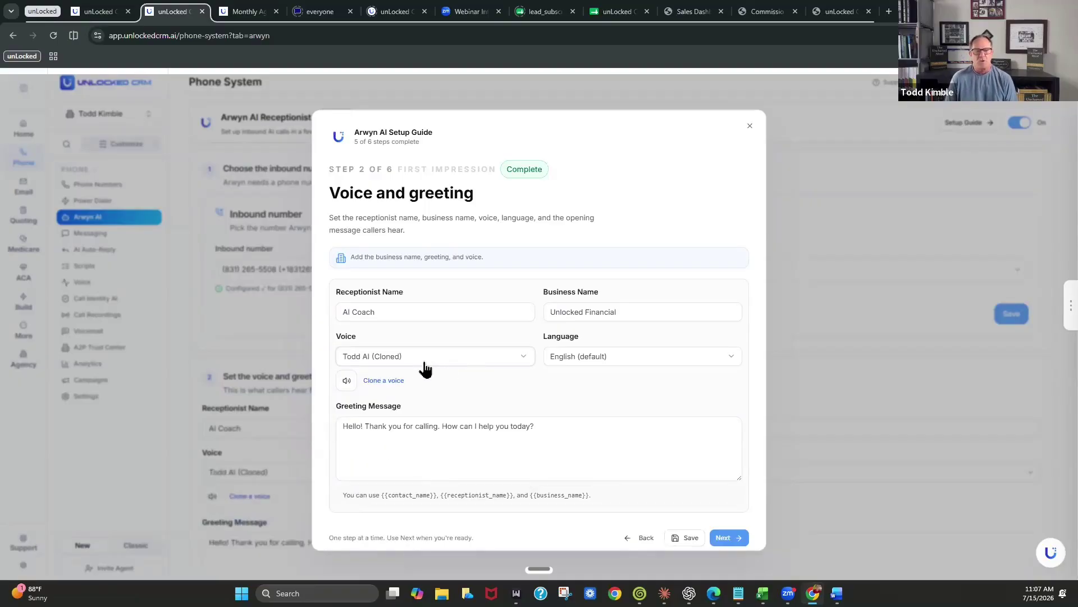
Check the available languages without changing English (default), and play and stop a preview of the chosen voice.
{"action": "left_click", "coordinate": [614, 359]}
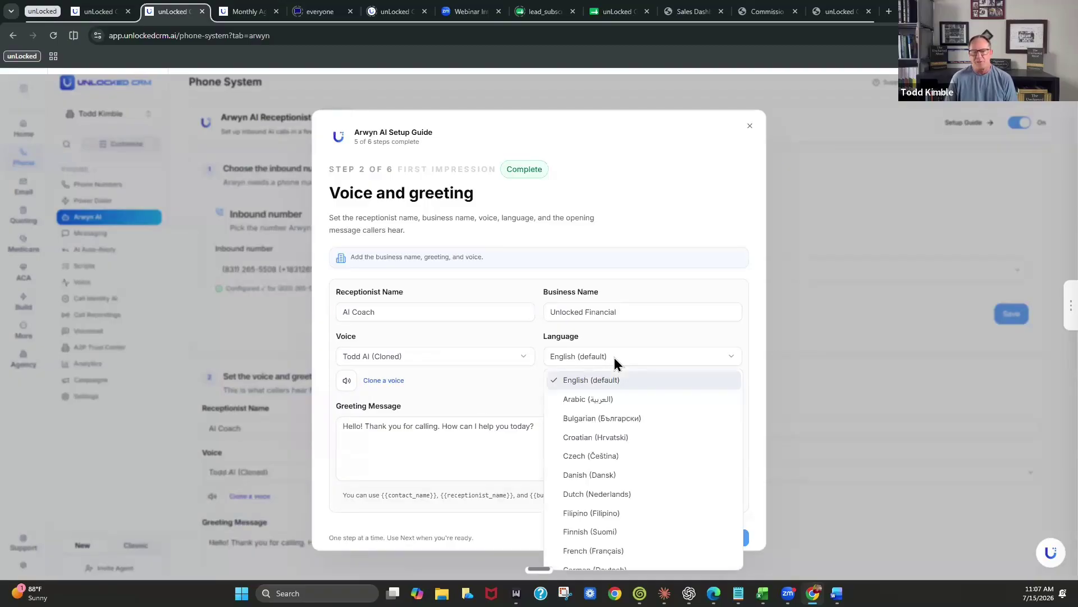
{"action": "left_click", "coordinate": [491, 382]}
{"action": "left_click", "coordinate": [347, 380]}
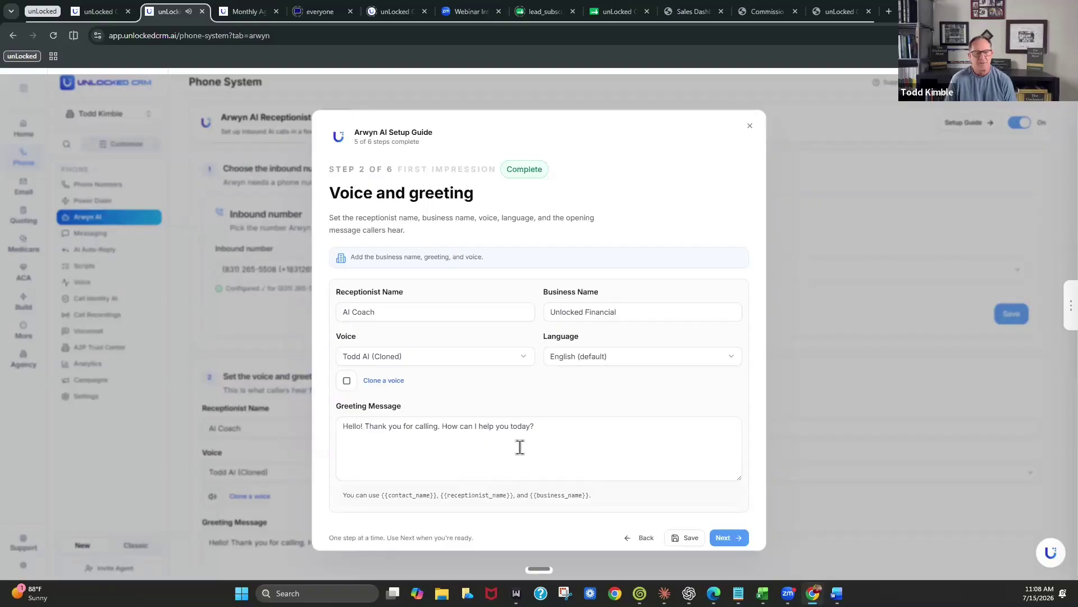
{"action": "left_click", "coordinate": [347, 382]}
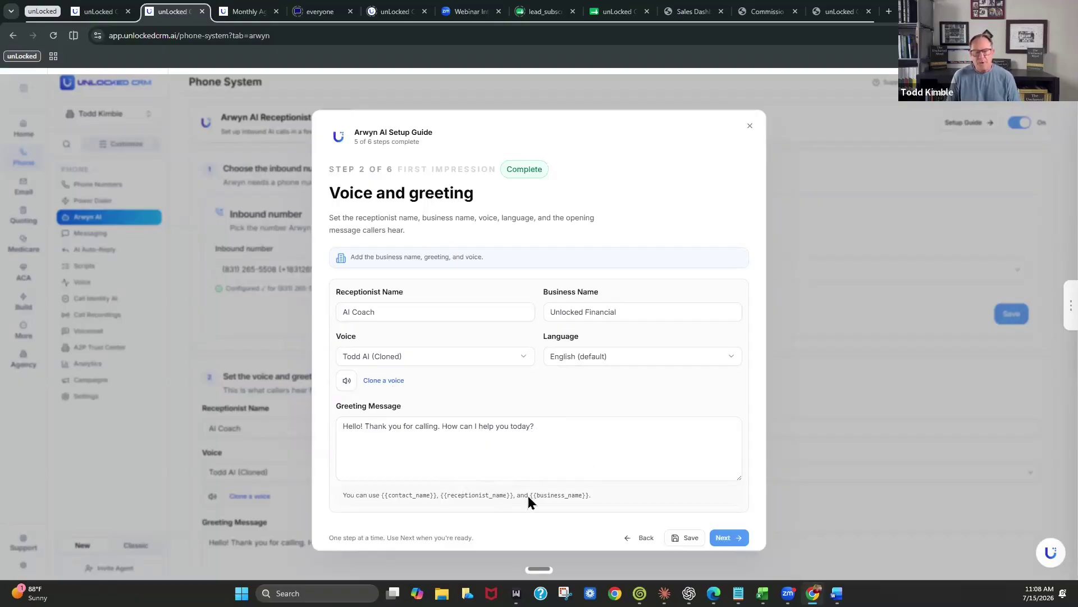
Review the greeting message and its placeholders for contact, receptionist and business name alongside the matching fields.
{"action": "left_click_drag", "start_coordinate": [598, 502], "coordinate": [332, 509]}
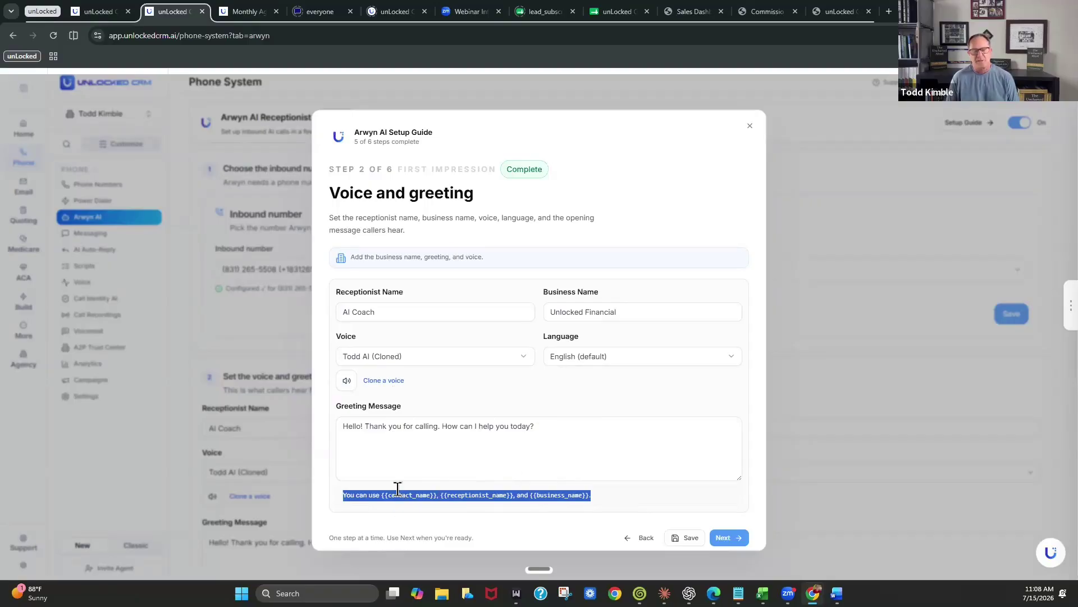
{"action": "triple_click", "coordinate": [358, 312]}
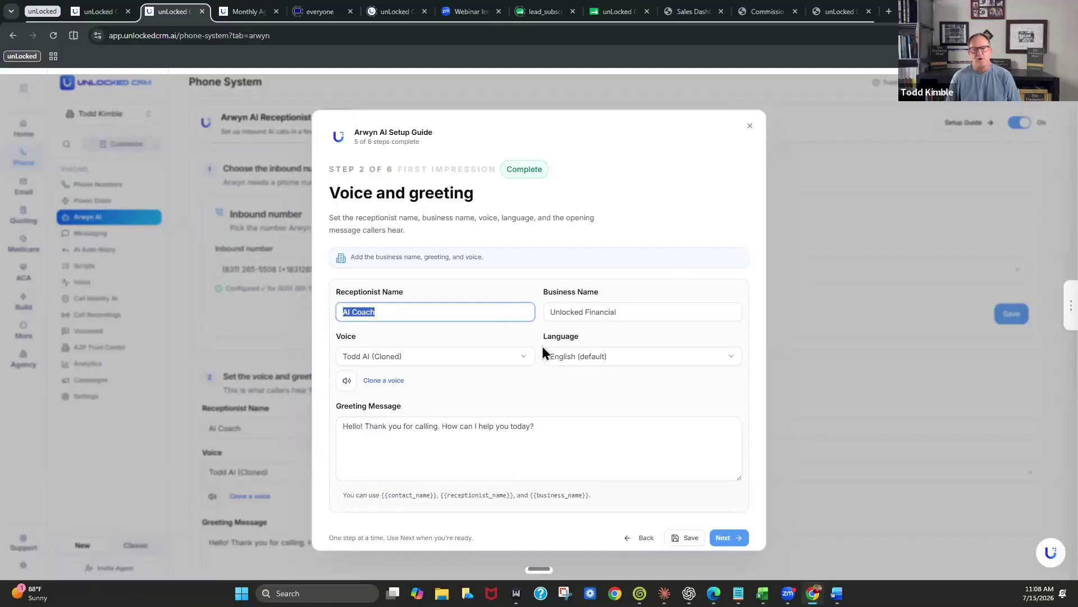
{"action": "key", "text": "Tab"}
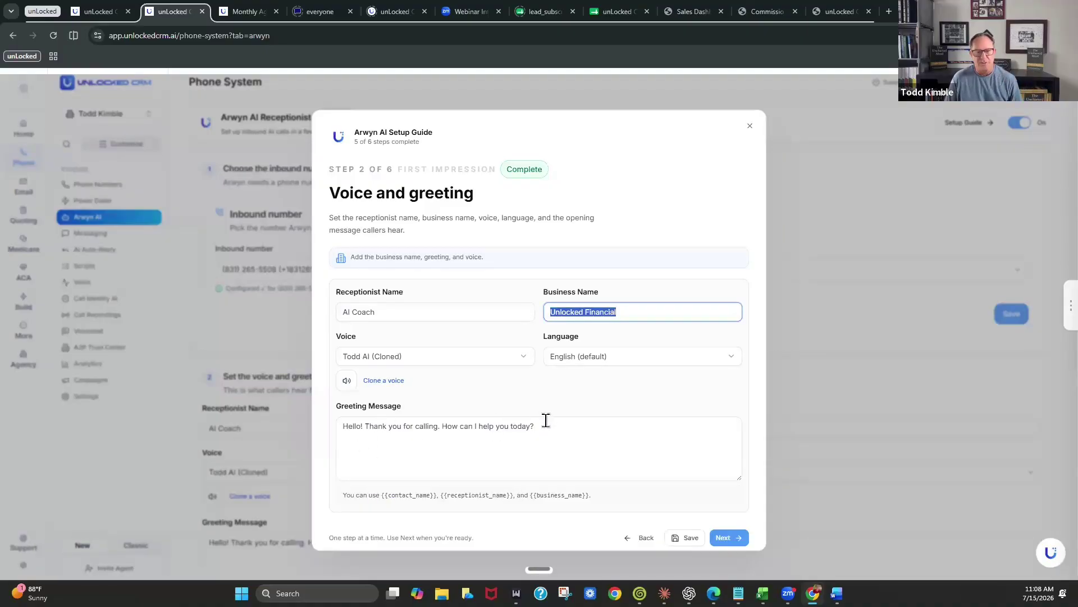
{"action": "left_click_drag", "start_coordinate": [506, 427], "coordinate": [292, 433]}
{"action": "left_click_drag", "start_coordinate": [640, 433], "coordinate": [342, 440]}
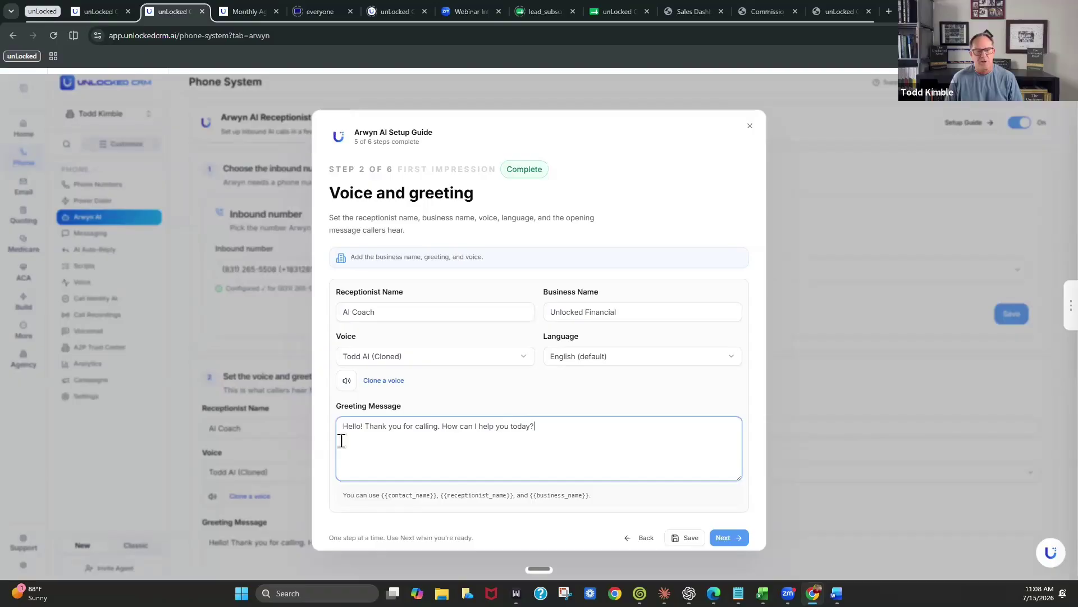
{"action": "left_click", "coordinate": [341, 441]}
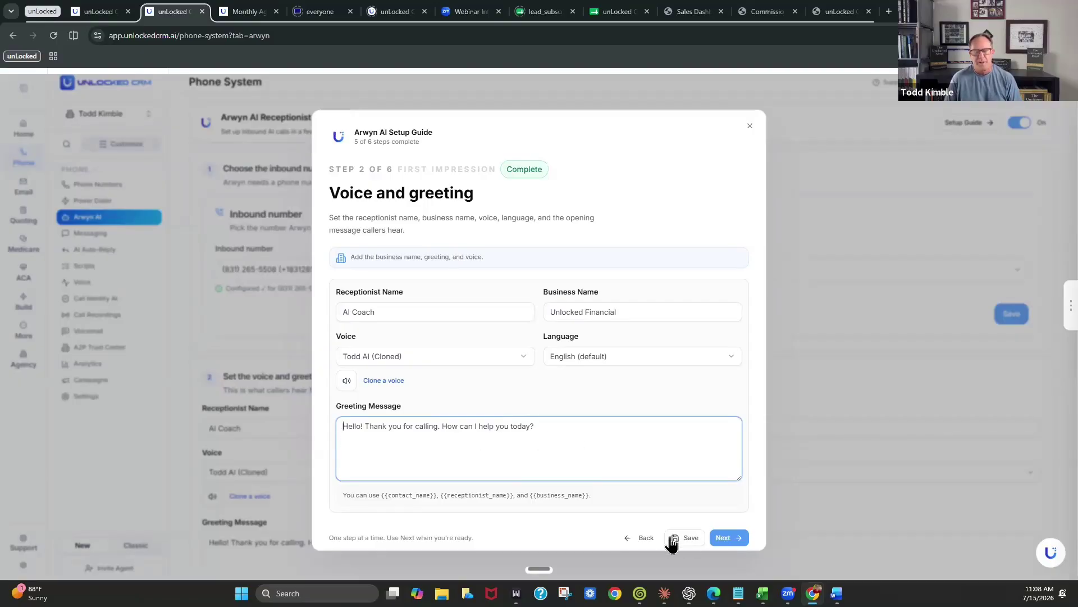
Advance to the Caller intake step and switch Caller Name collection off and back on.
{"action": "left_click", "coordinate": [737, 537]}
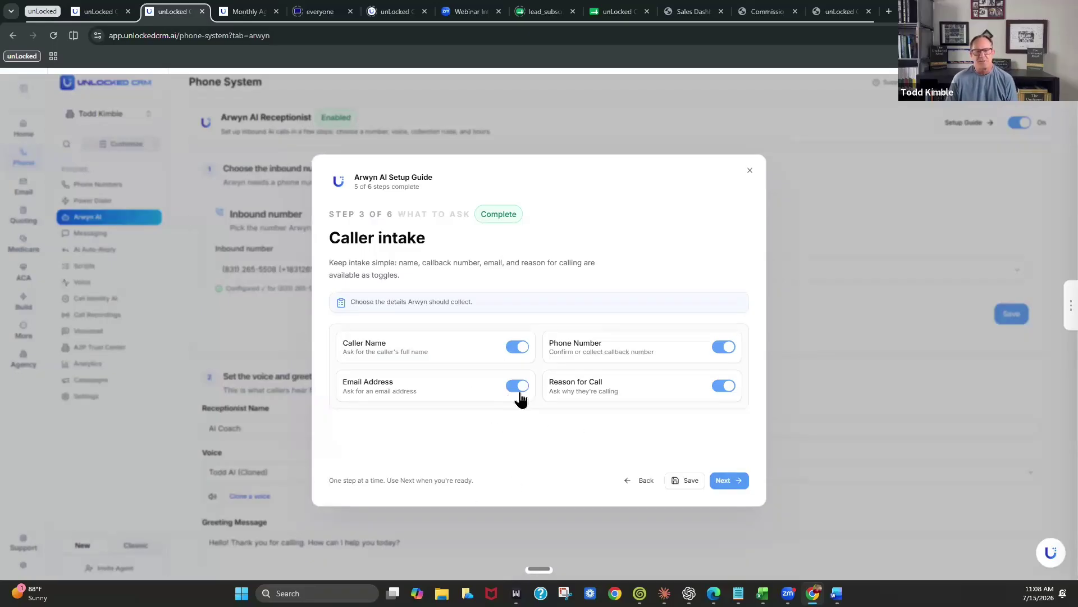
{"action": "left_click", "coordinate": [520, 347]}
{"action": "left_click", "coordinate": [523, 347]}
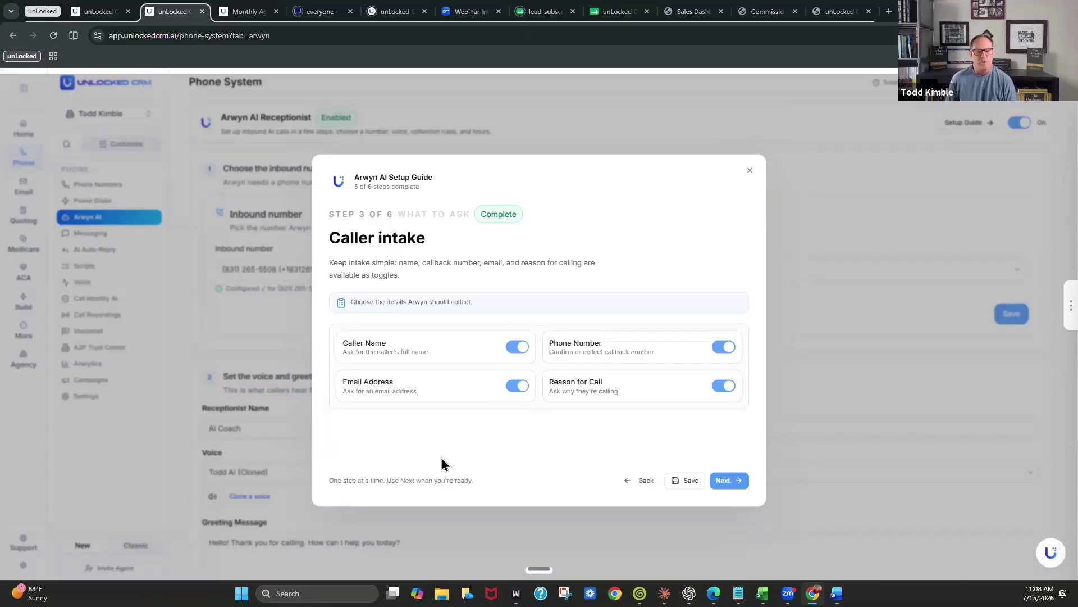
Advance to the Call actions step and switch Call Transfer off and back on, keeping Appointment Booking enabled.
{"action": "left_click", "coordinate": [729, 482]}
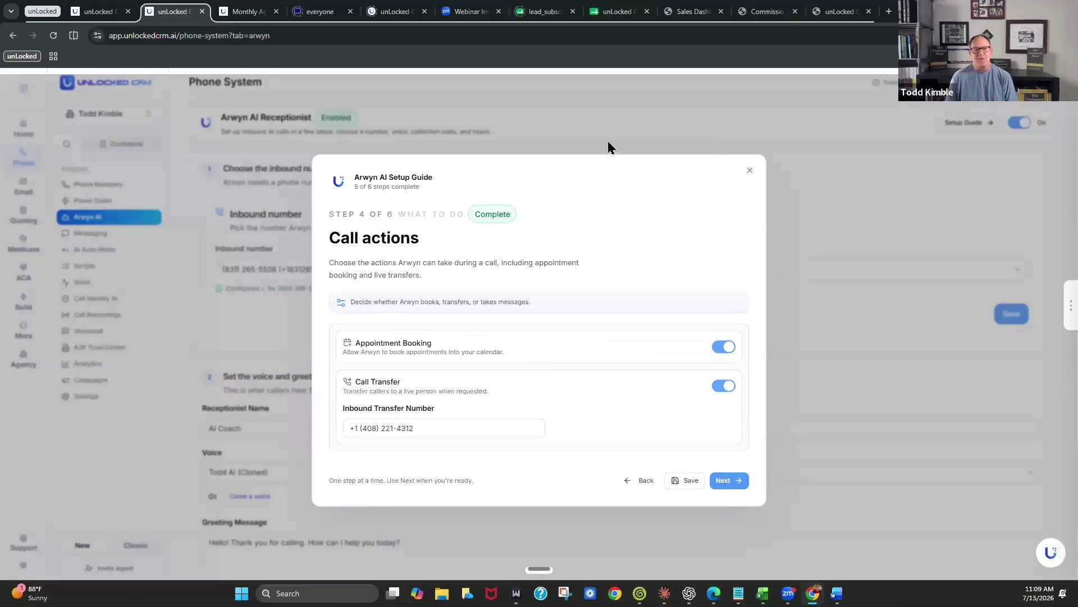
{"action": "left_click_drag", "start_coordinate": [608, 142], "coordinate": [741, 290]}
{"action": "left_click", "coordinate": [674, 235]}
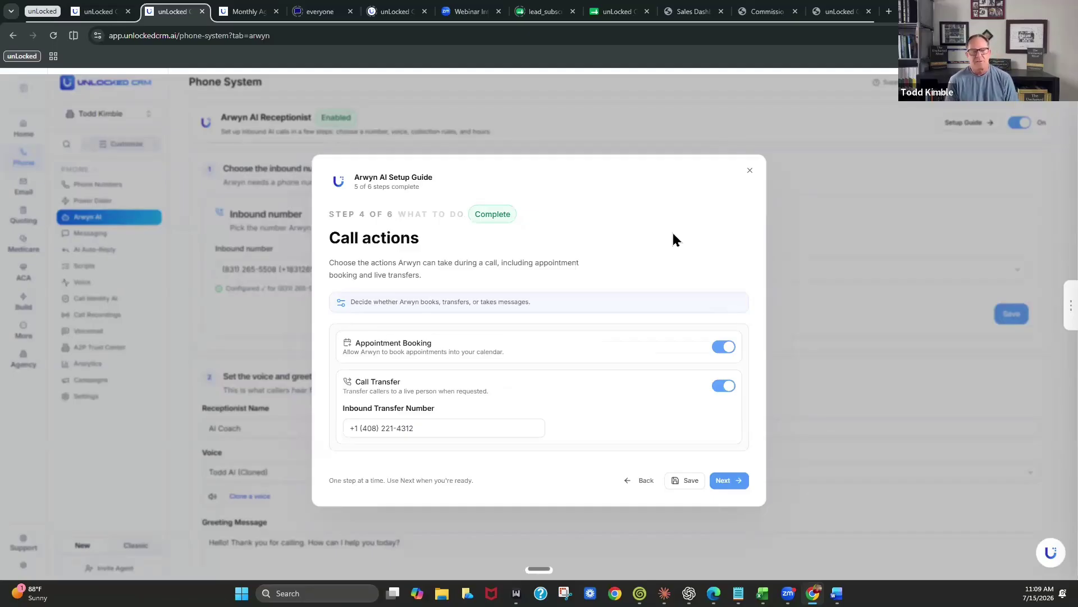
{"action": "left_click", "coordinate": [722, 347]}
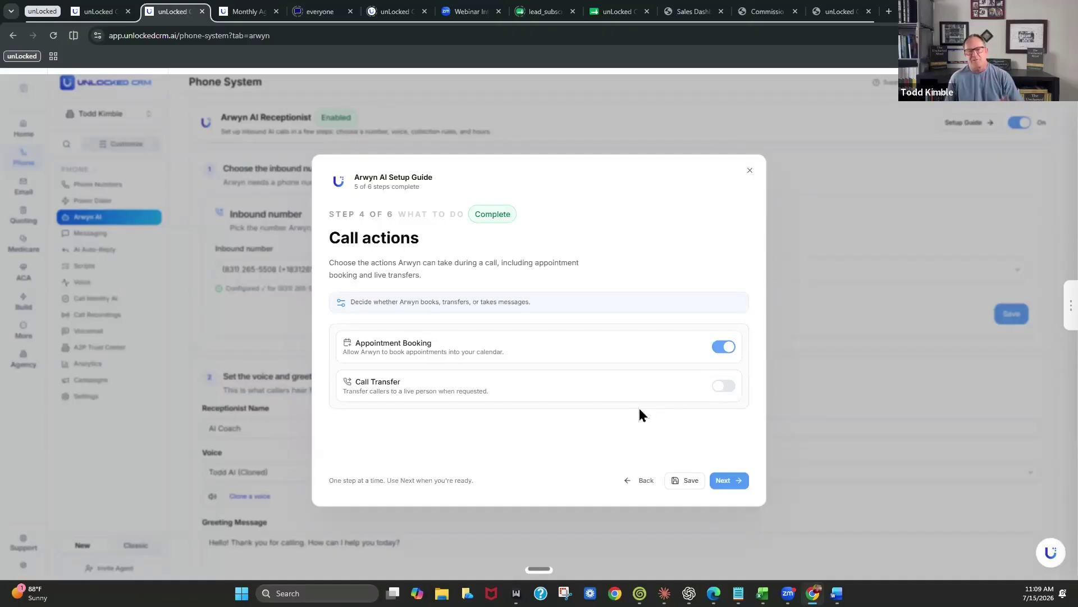
{"action": "left_click", "coordinate": [724, 386]}
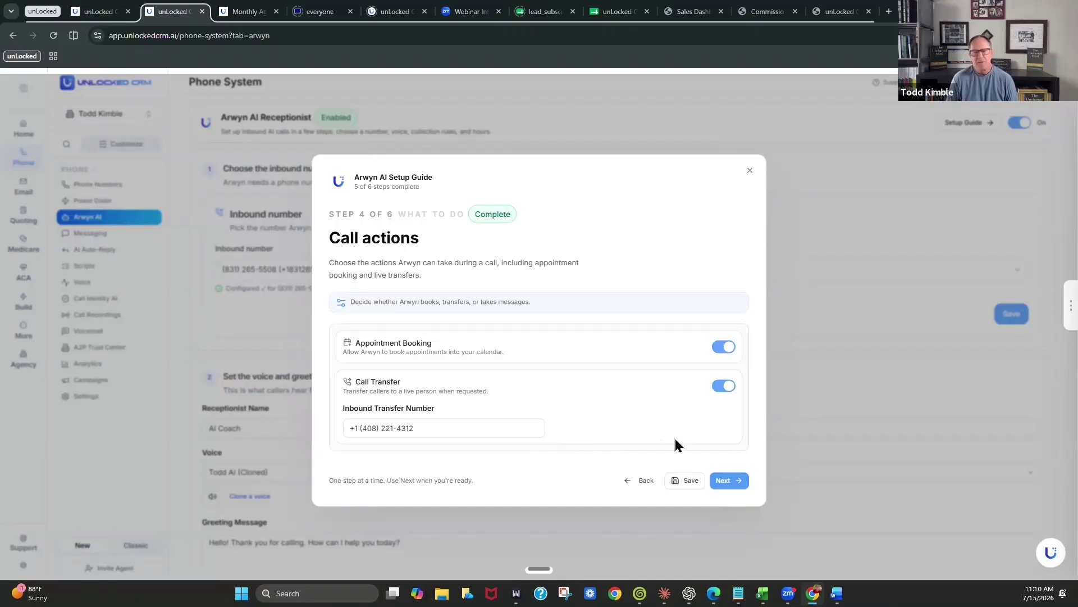
Advance to the Answering hours step, switch 24/7 Always Available off and back on, and check the timezone choices without changing Pacific (PT).
{"action": "left_click", "coordinate": [729, 481]}
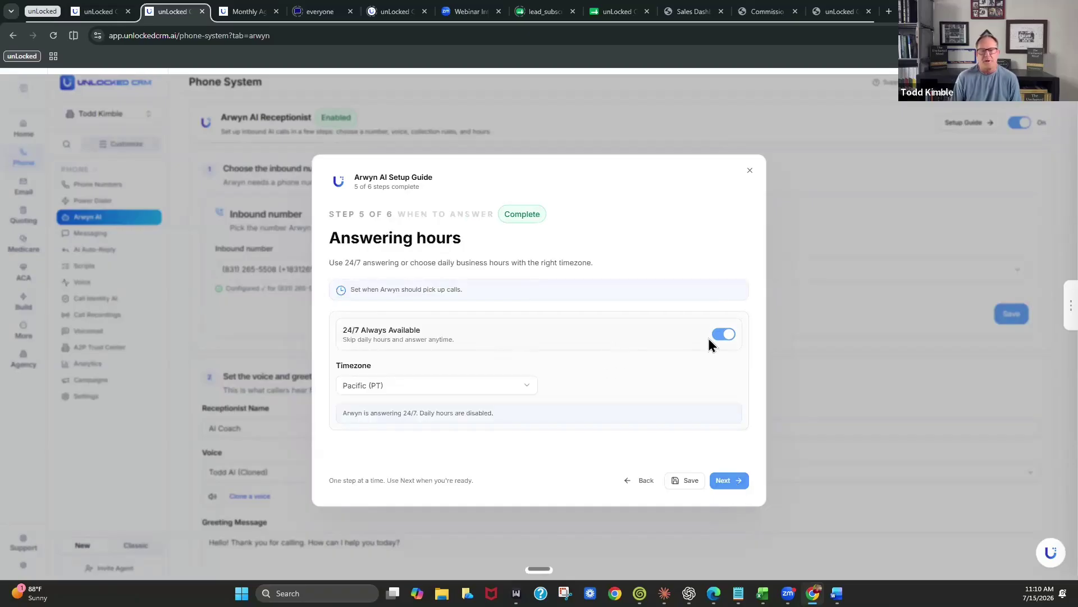
{"action": "left_click", "coordinate": [723, 335]}
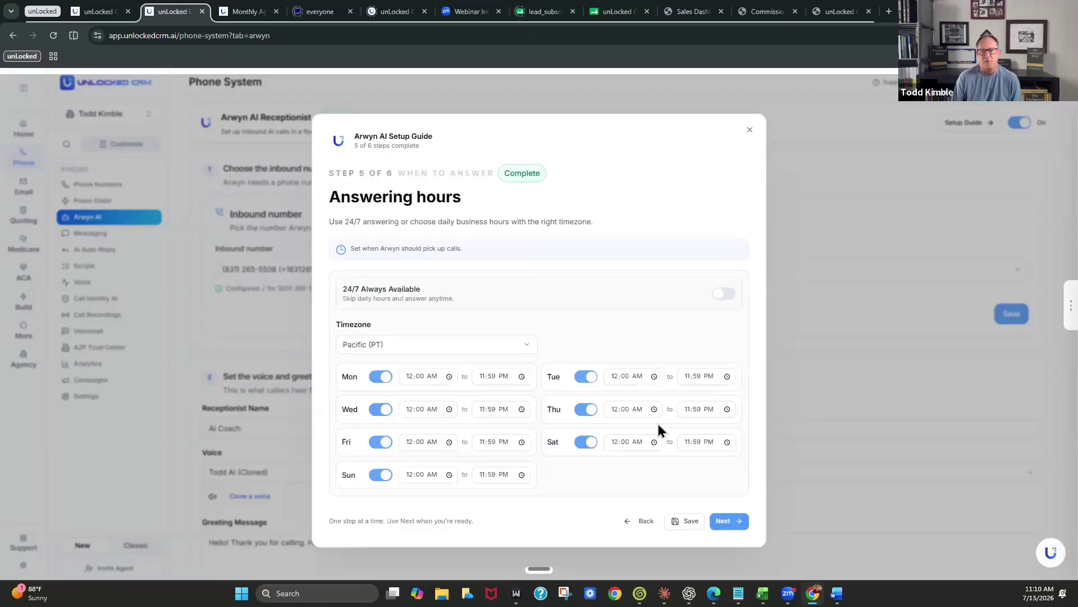
{"action": "left_click", "coordinate": [725, 294]}
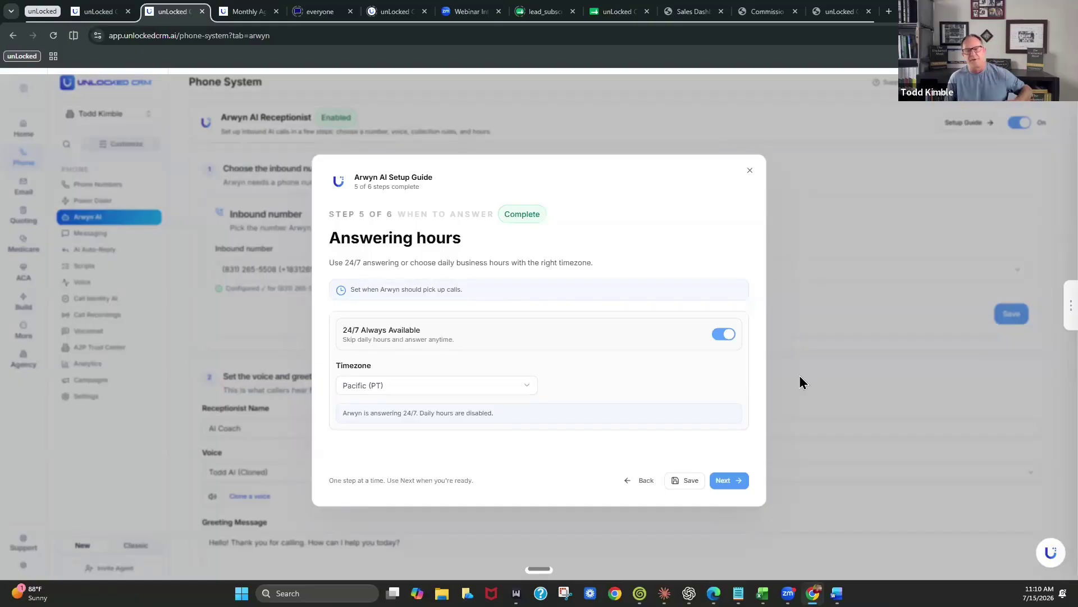
{"action": "left_click", "coordinate": [418, 388]}
{"action": "left_click", "coordinate": [418, 388]}
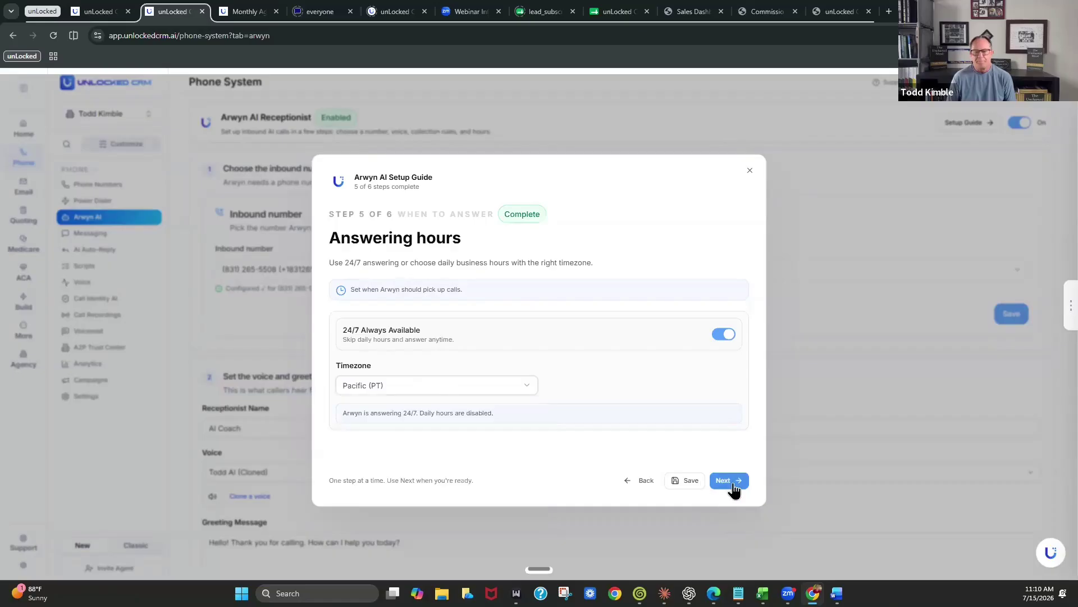
Advance to the Instructions step and enter the rule "If they are ready to buy, after qualification, transfer directly to me".
{"action": "left_click", "coordinate": [724, 483]}
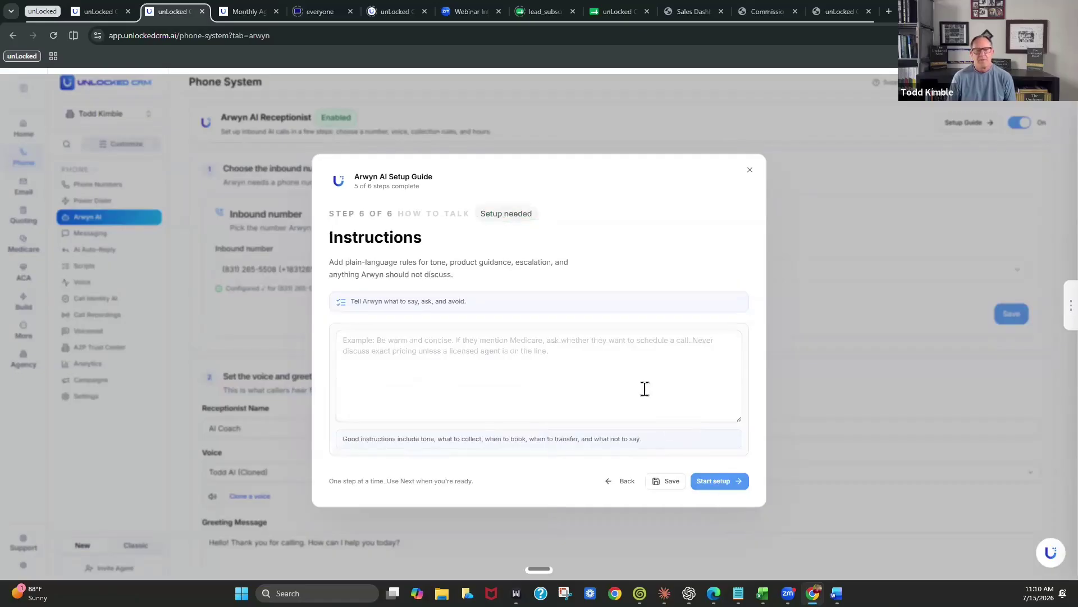
{"action": "left_click", "coordinate": [399, 368]}
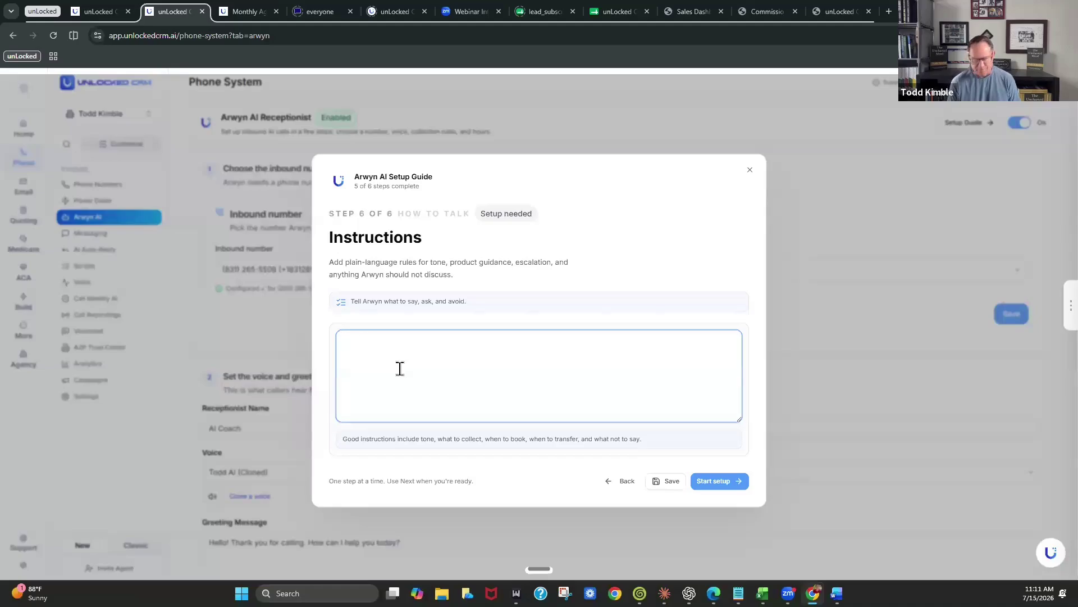
{"action": "key", "text": "BackSpace"}
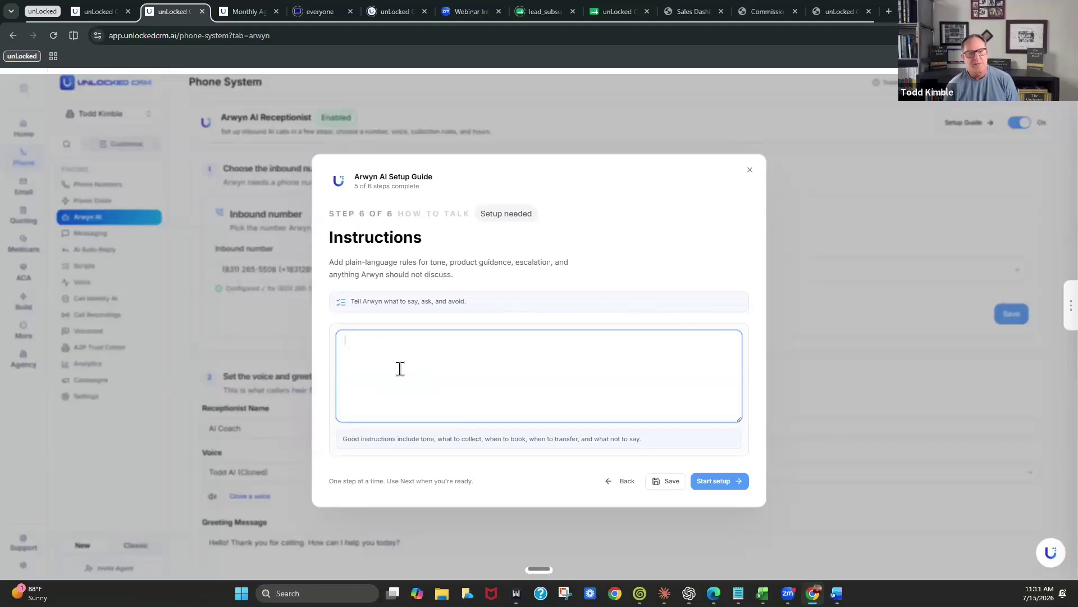
{"action": "key", "text": "BackSpace"}
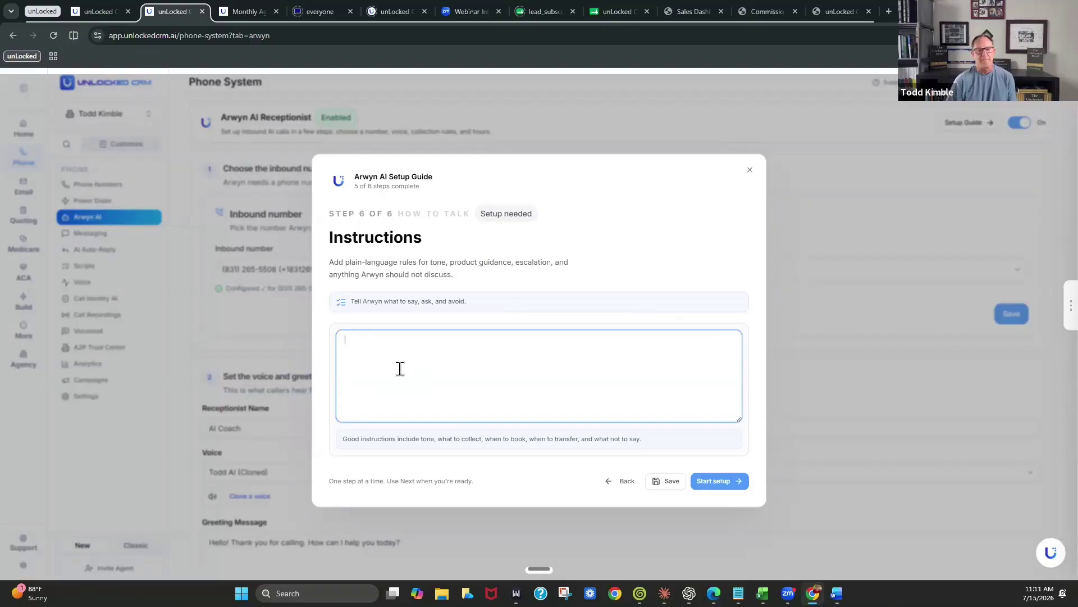
{"action": "key", "text": "BackSpace"}
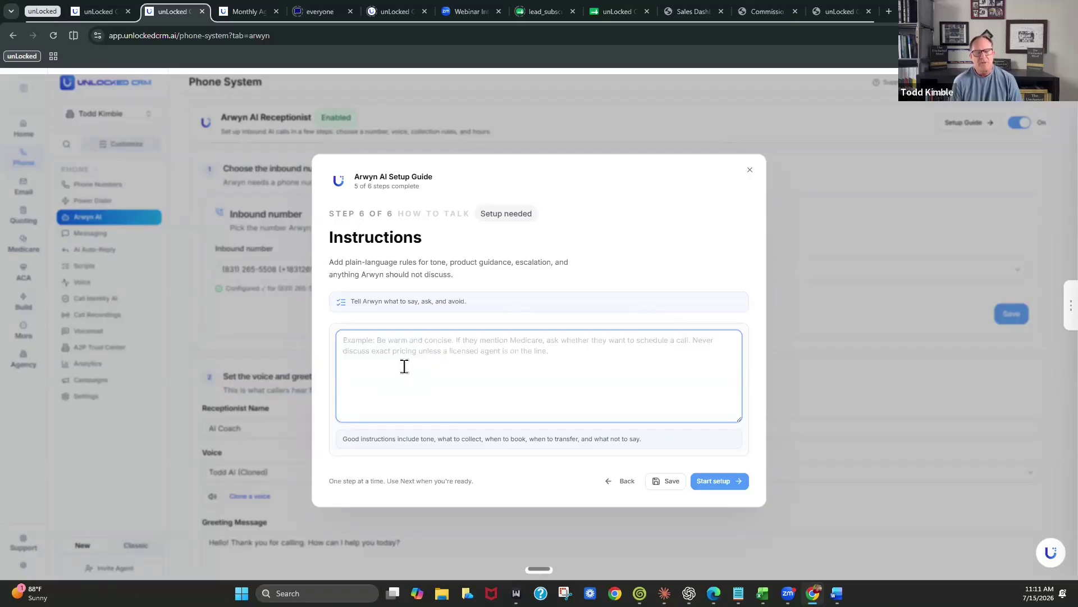
{"action": "type", "text": "If they "}
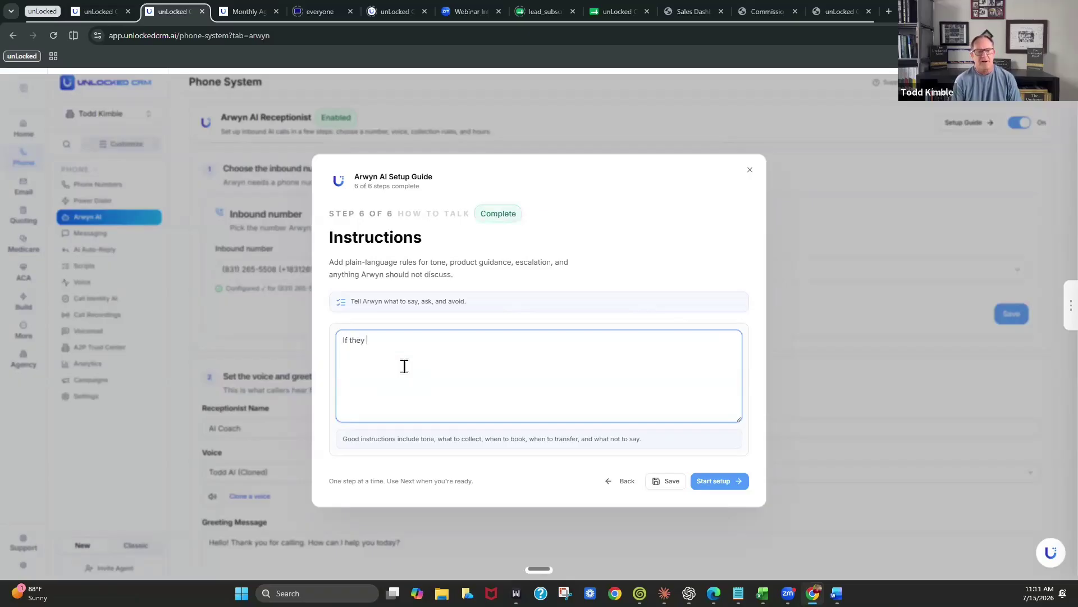
{"action": "type", "text": "are ready to bu"}
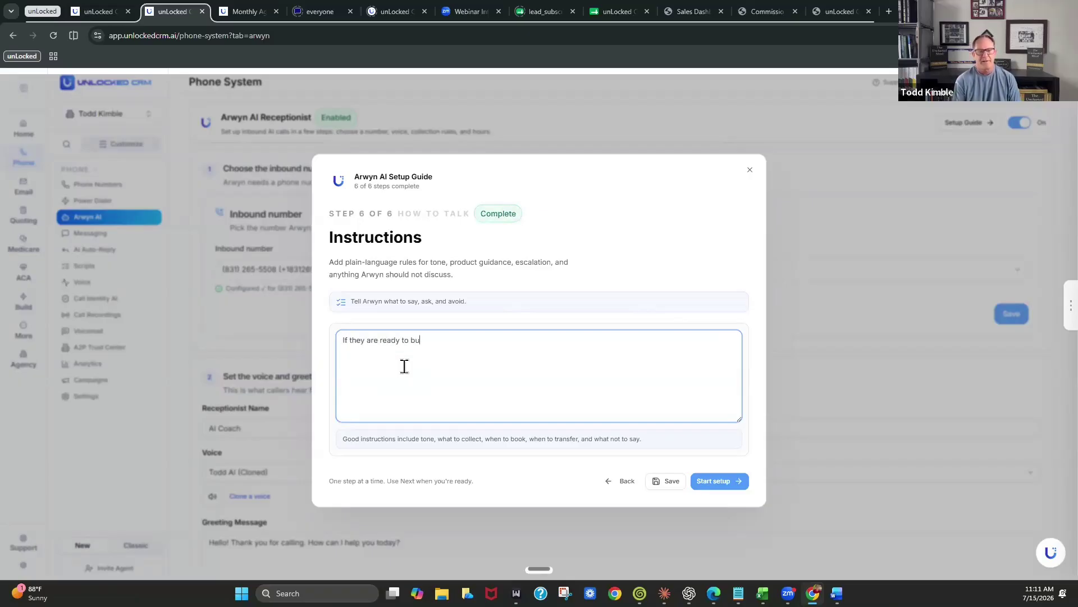
{"action": "type", "text": "y, tafter"}
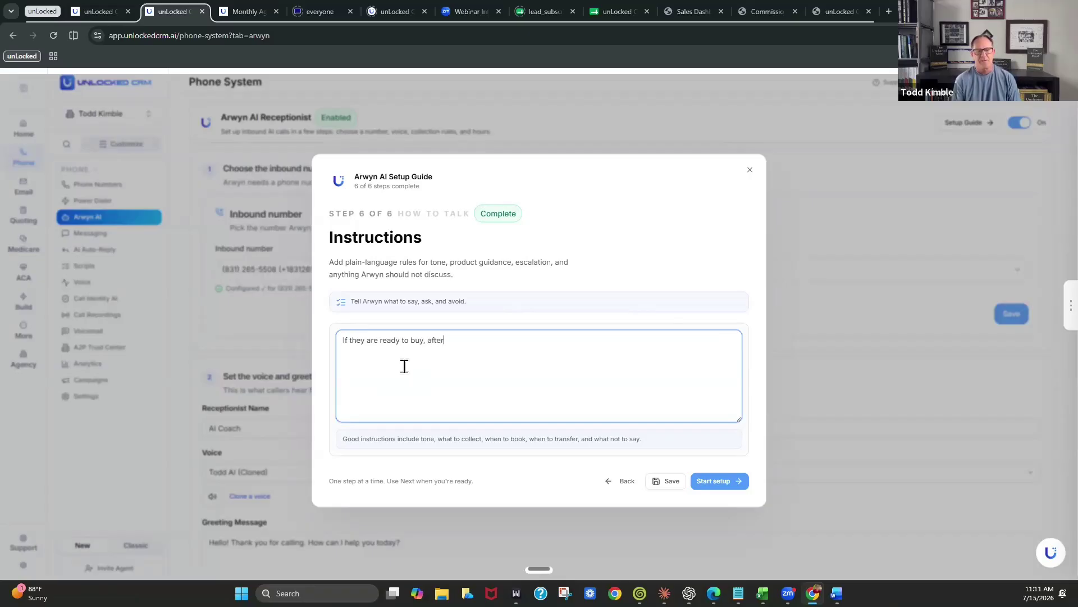
{"action": "type", "text": " qualification, tra"}
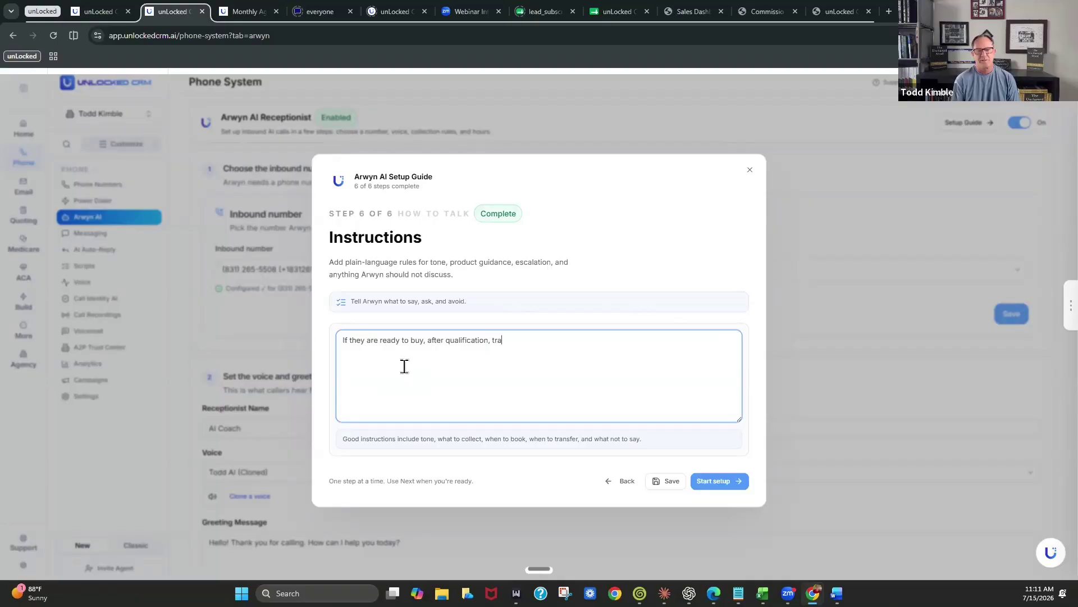
{"action": "type", "text": "nsfer direti"}
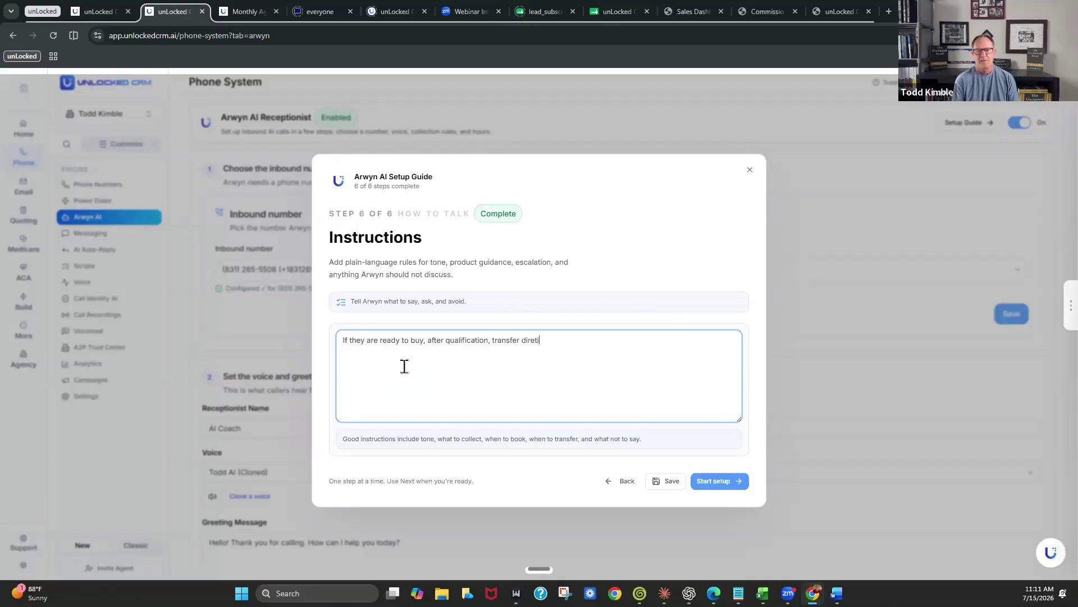
{"action": "key", "text": "BackSpace"}
{"action": "type", "text": "ctly to me"}
{"action": "key", "text": "Return"}
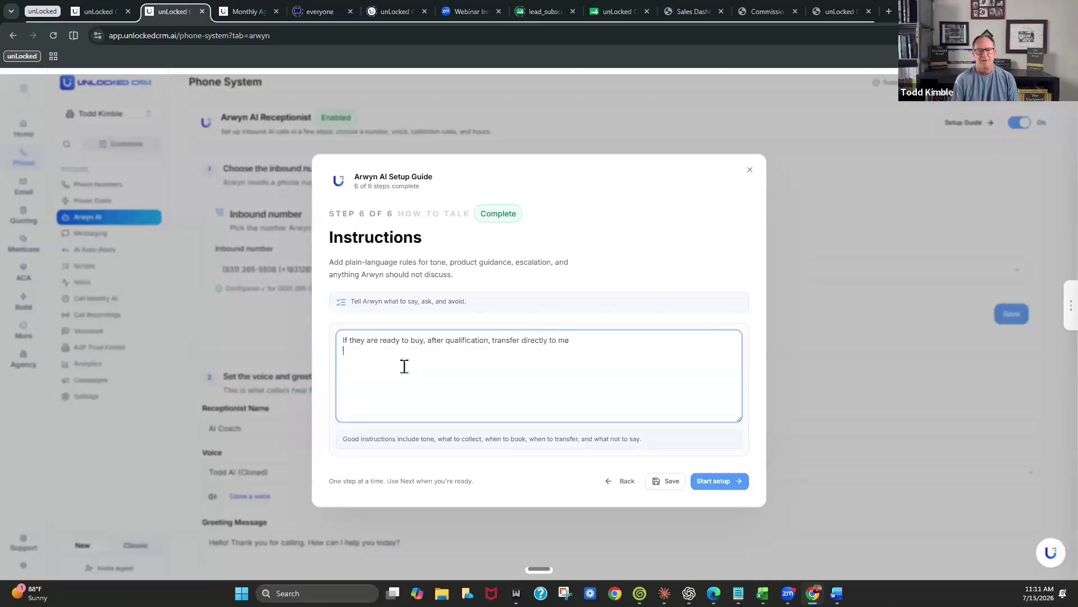
{"action": "type", "text": "If theya re"}
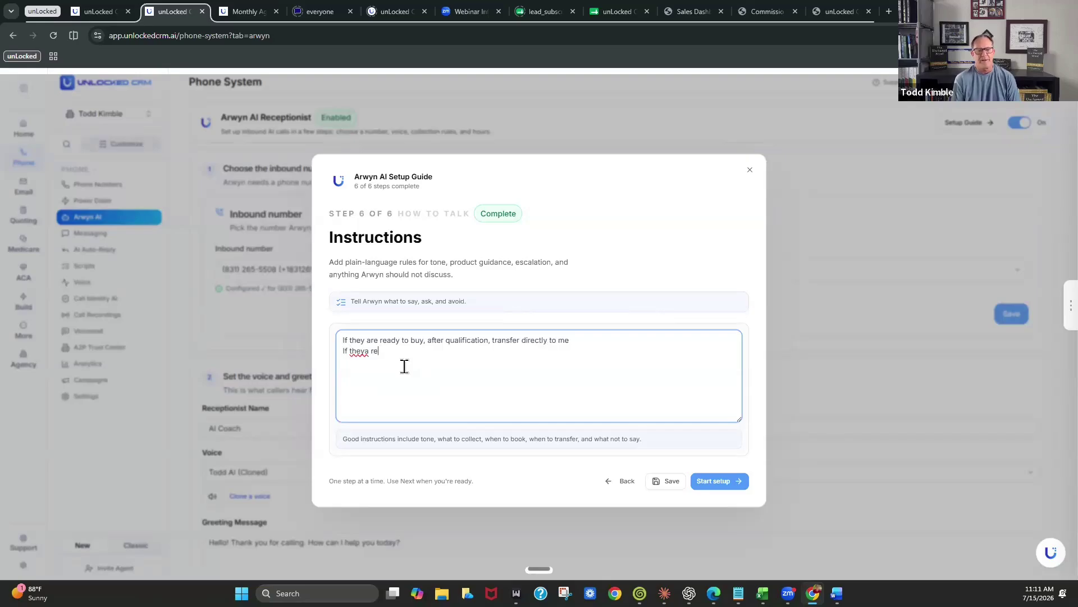
{"action": "key", "text": "BackSpace"}
{"action": "key", "text": "BackSpace"}
{"action": "key", "text": "BackSpace"}
{"action": "key", "text": "BackSpace"}
{"action": "key", "text": "BackSpace"}
{"action": "key", "text": "BackSpace"}
{"action": "key", "text": "BackSpace"}
{"action": "key", "text": "BackSpace"}
{"action": "key", "text": "BackSpace"}
{"action": "key", "text": "BackSpace"}
{"action": "key", "text": "BackSpace"}
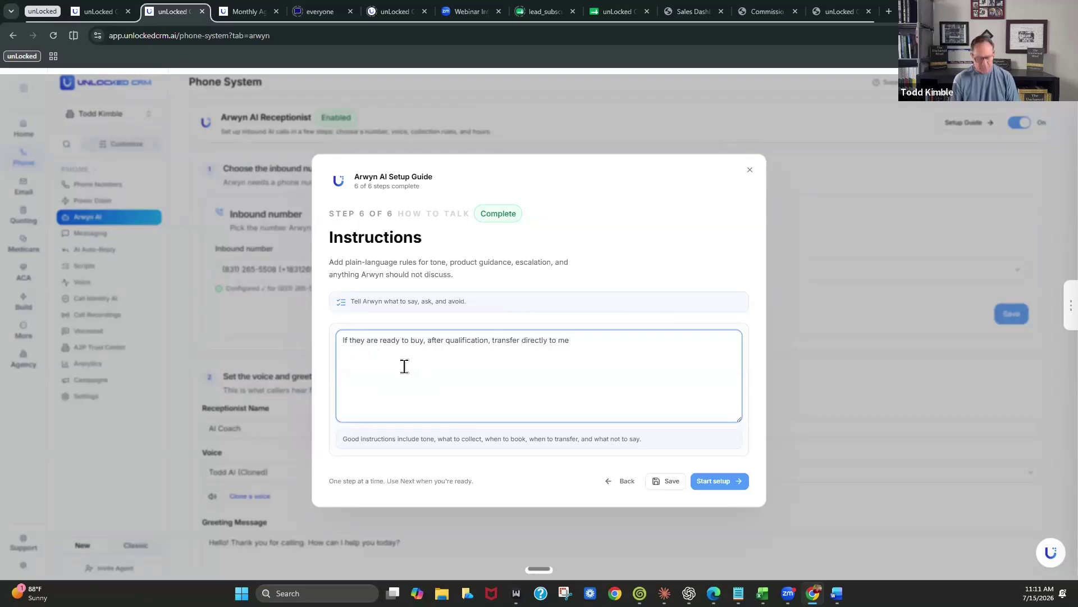
Add a tone instruction reading "Be cordial, inviting," on the line below the transfer rule.
{"action": "type", "text": "Be "}
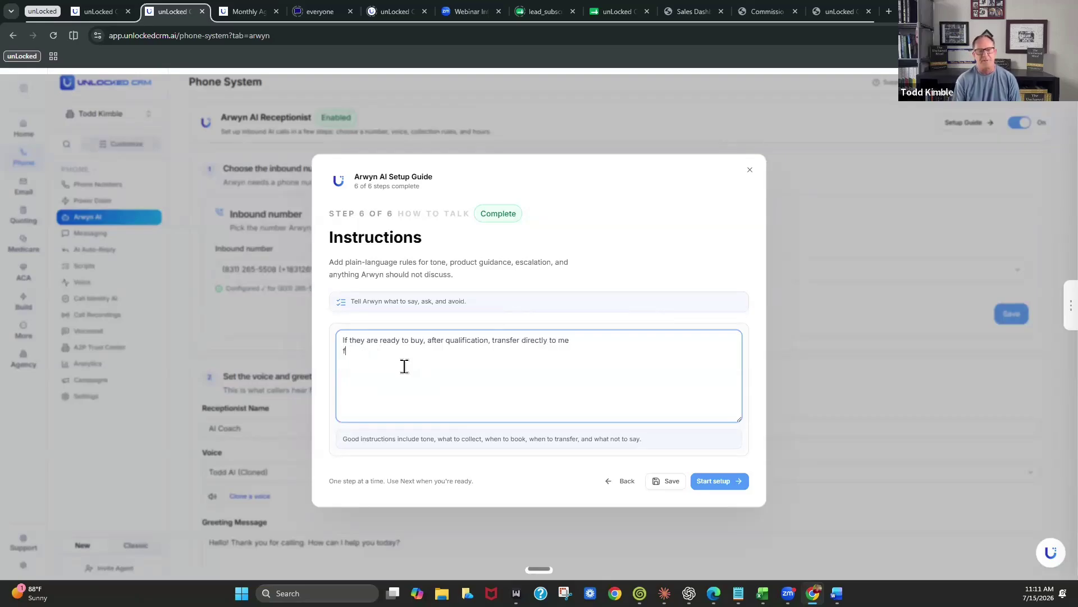
{"action": "type", "text": "cordial,"}
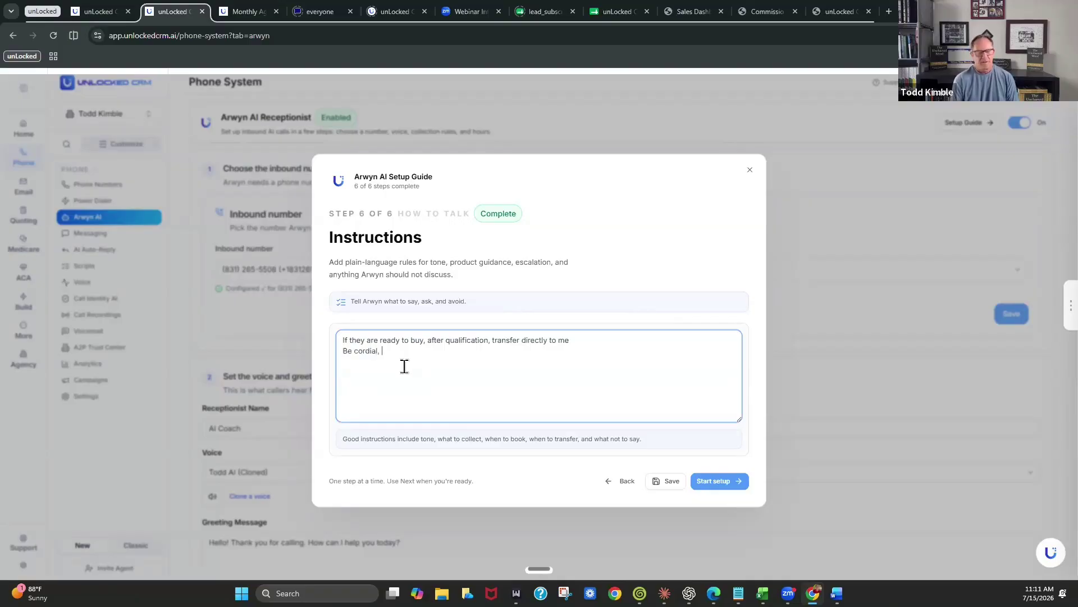
{"action": "type", "text": " inviting,"}
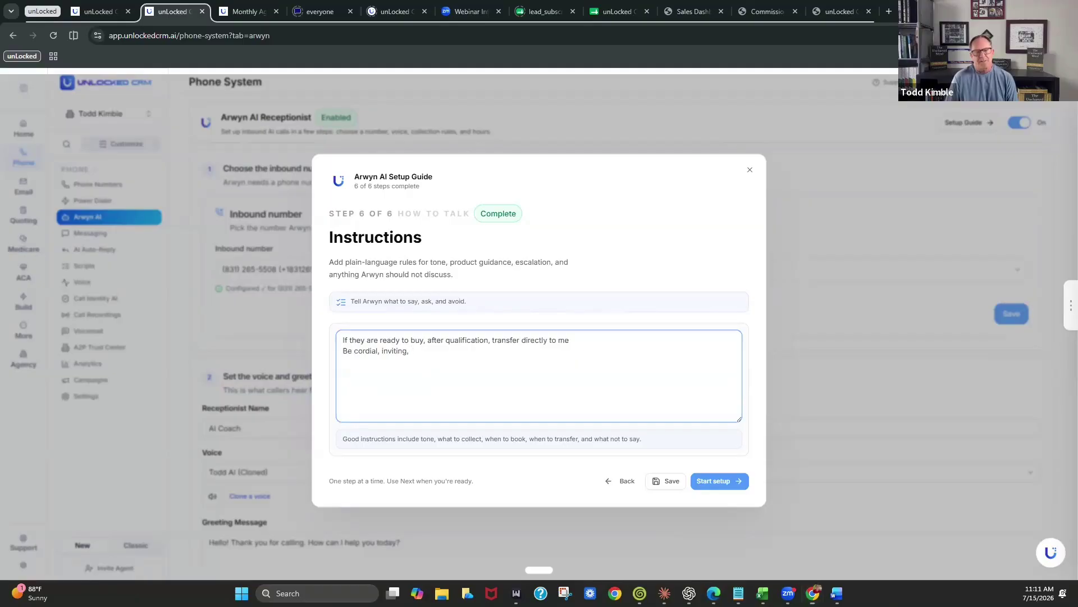
Replace the tone instruction with the line "who am I" and add "What do I do/say" on the line below it.
{"action": "left_click_drag", "start_coordinate": [415, 351], "coordinate": [342, 351]}
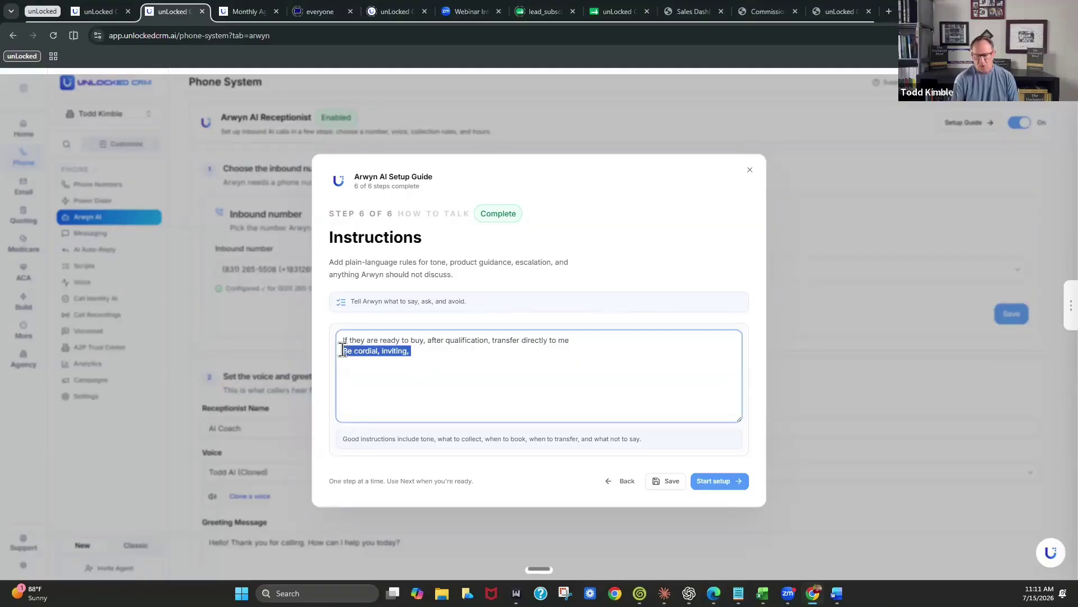
{"action": "type", "text": "who "}
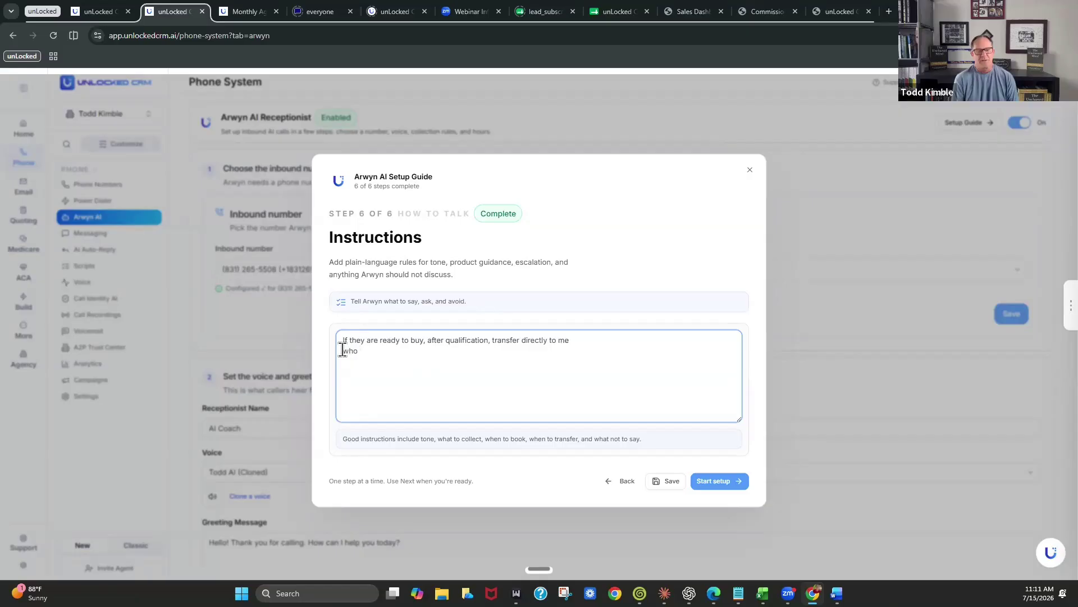
{"action": "type", "text": "a"}
{"action": "key", "text": "BackSpace"}
{"action": "type", "text": "ami "}
{"action": "type", "text": "What "}
{"action": "type", "text": "do"}
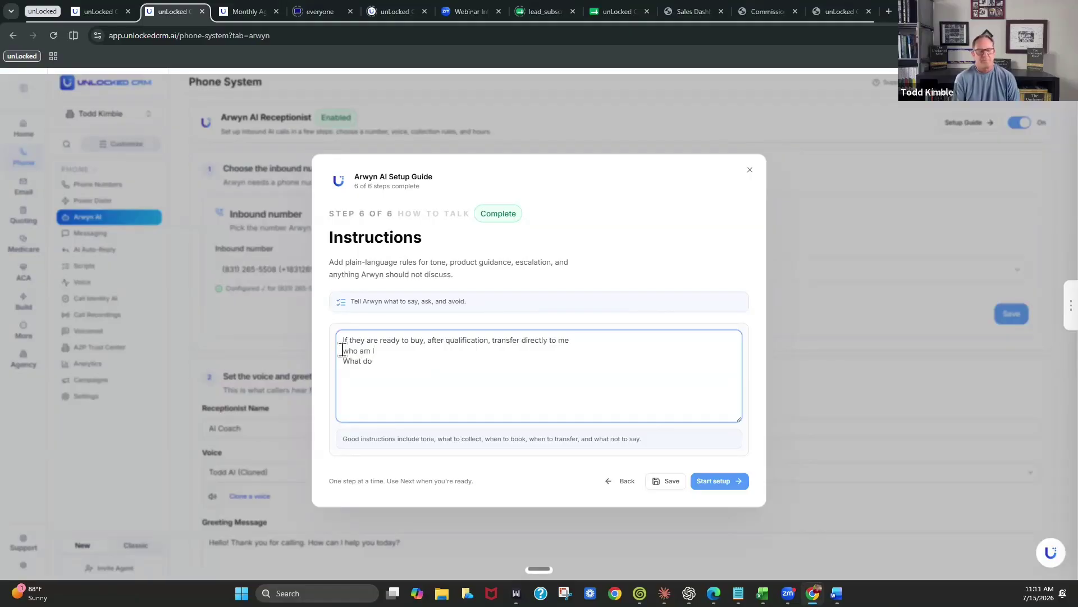
{"action": "type", "text": " I do"}
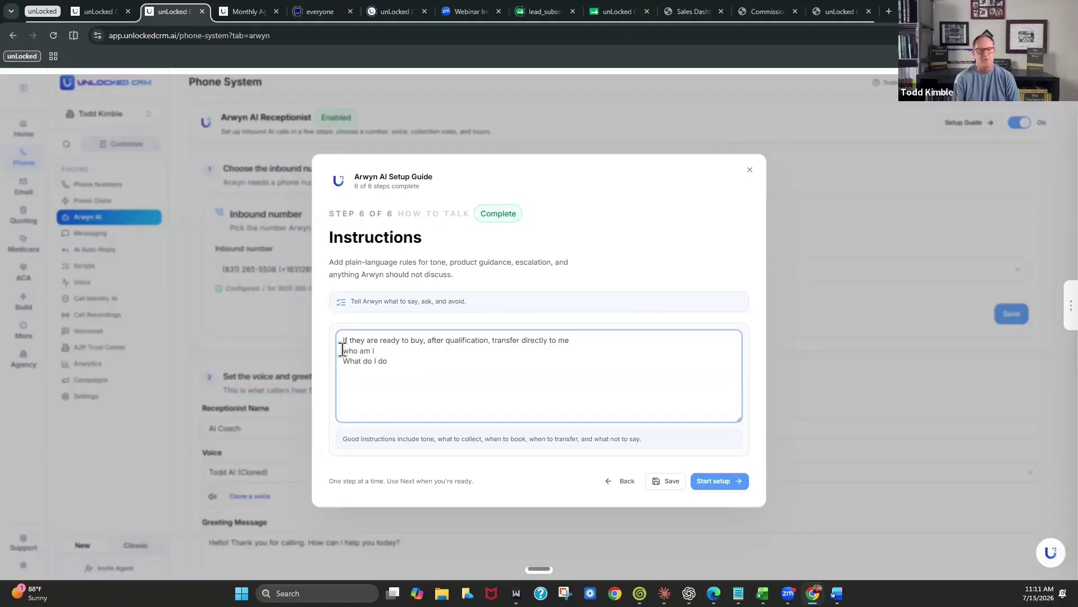
{"action": "type", "text": "?"}
{"action": "key", "text": "BackSpace"}
{"action": "type", "text": "/sa"}
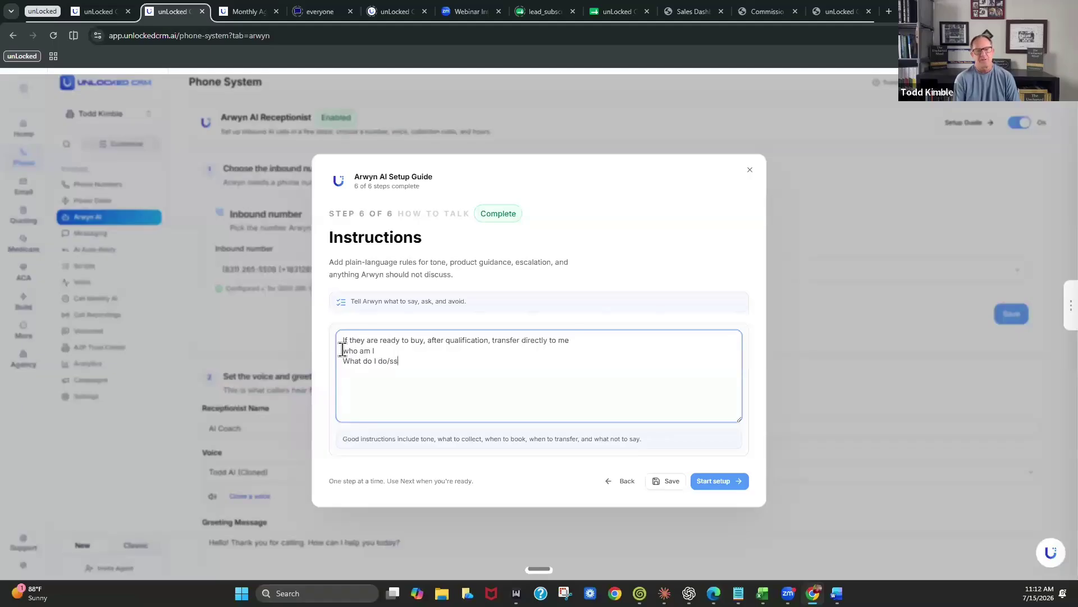
{"action": "type", "text": "yu"}
{"action": "key", "text": "BackSpace"}
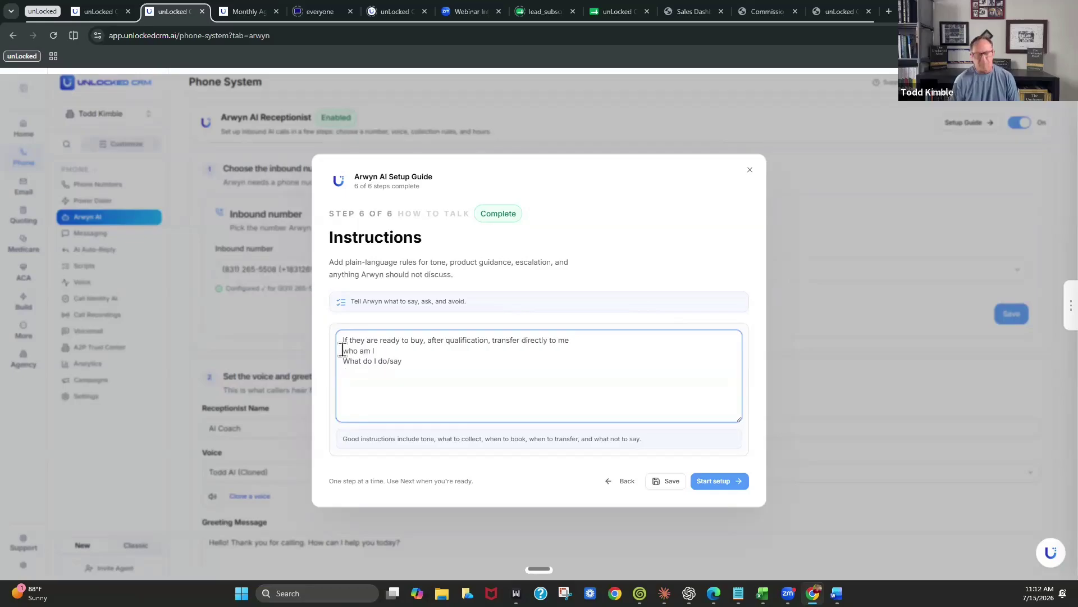
Insert the line "Who is my audience" between "who am I" and "What do I do/say" in the instructions.
{"action": "left_click", "coordinate": [388, 349]}
{"action": "key", "text": "Return"}
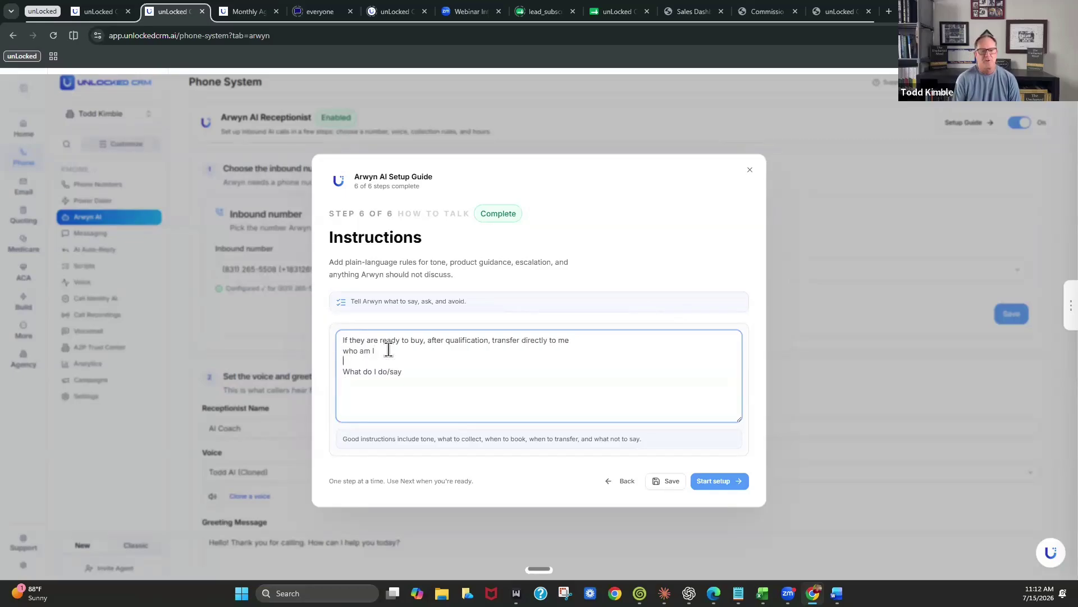
{"action": "type", "text": "What"}
{"action": "key", "text": "BackSpace"}
{"action": "key", "text": "BackSpace"}
{"action": "key", "text": "BackSpace"}
{"action": "type", "text": "ho "}
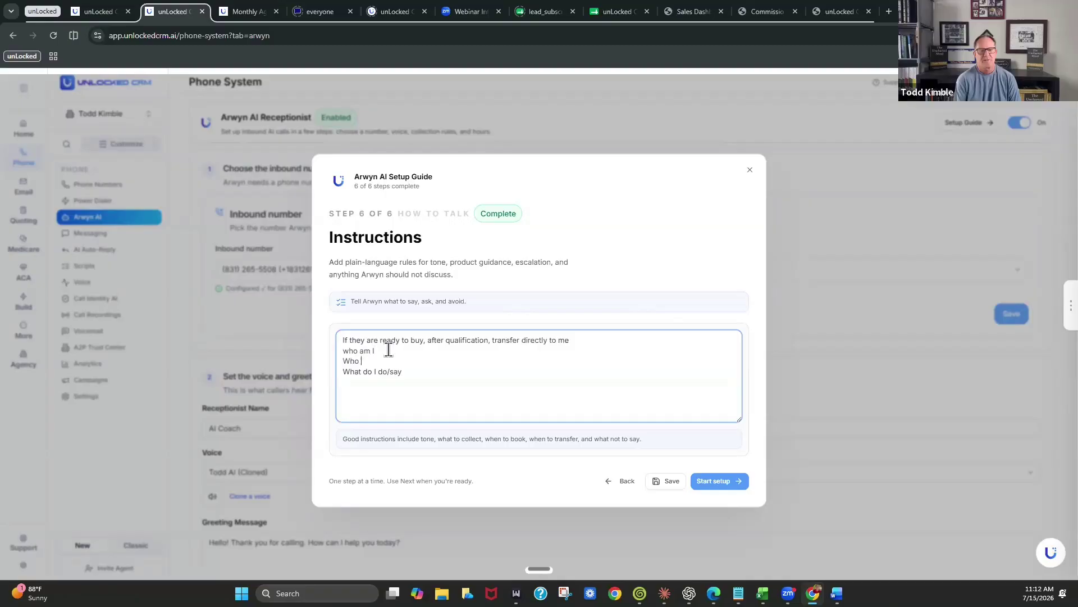
{"action": "type", "text": "is my audience"}
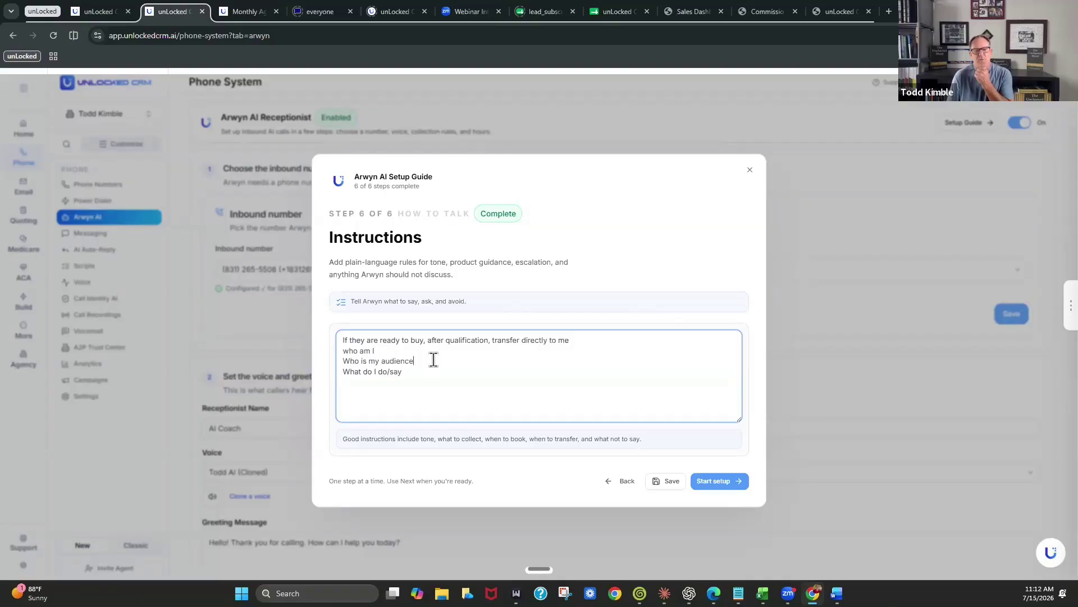
{"action": "left_click", "coordinate": [362, 361], "text": "shift"}
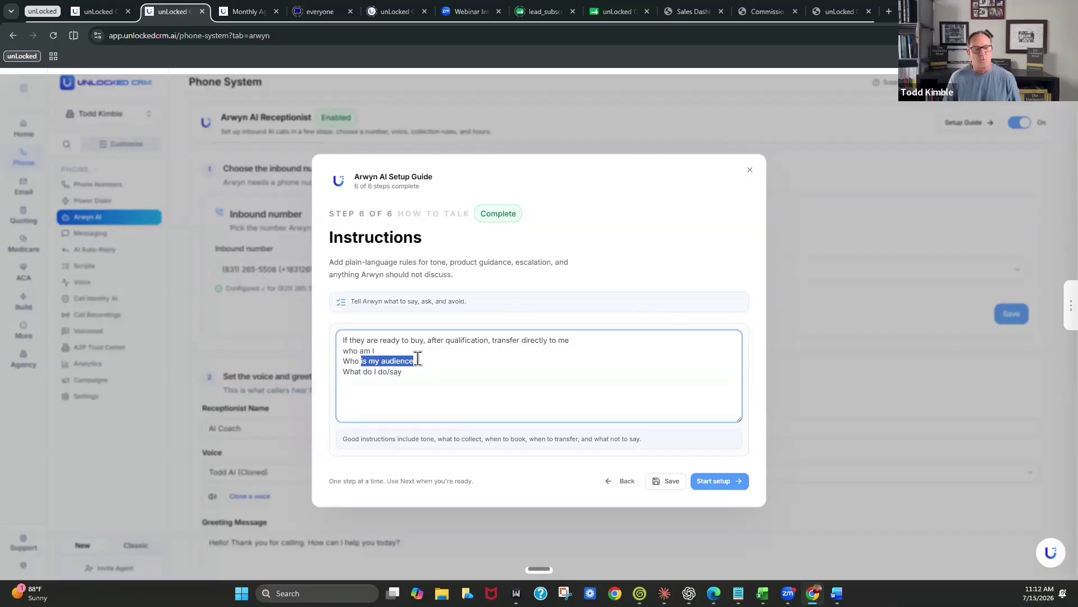
{"action": "left_click", "coordinate": [371, 382]}
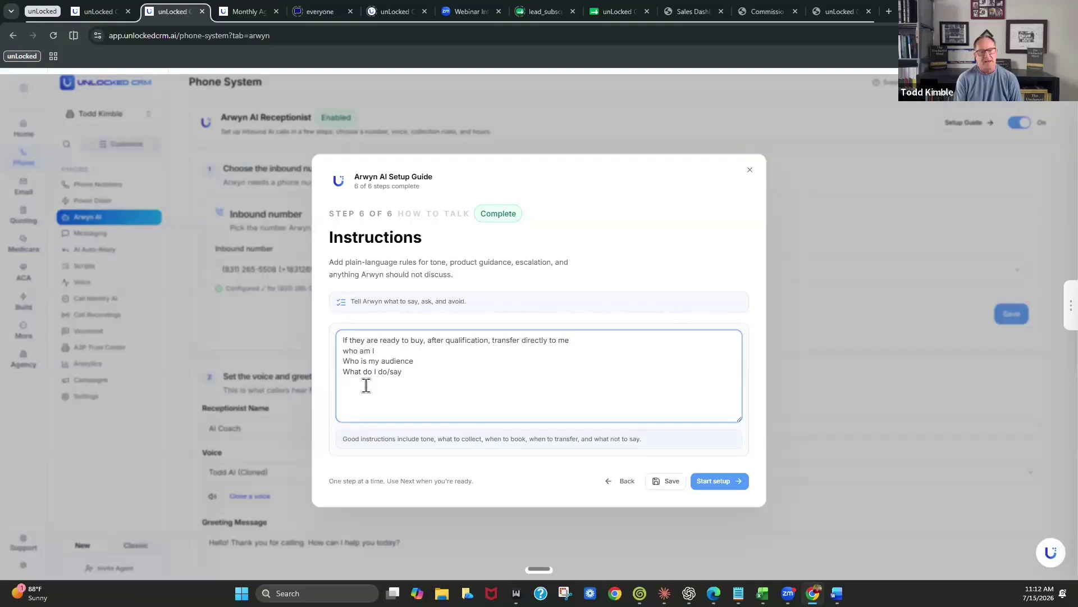
Add the line "How do i do/say" below "What do I do/say" in the Arwyn instructions.
{"action": "type", "text": "How do i "}
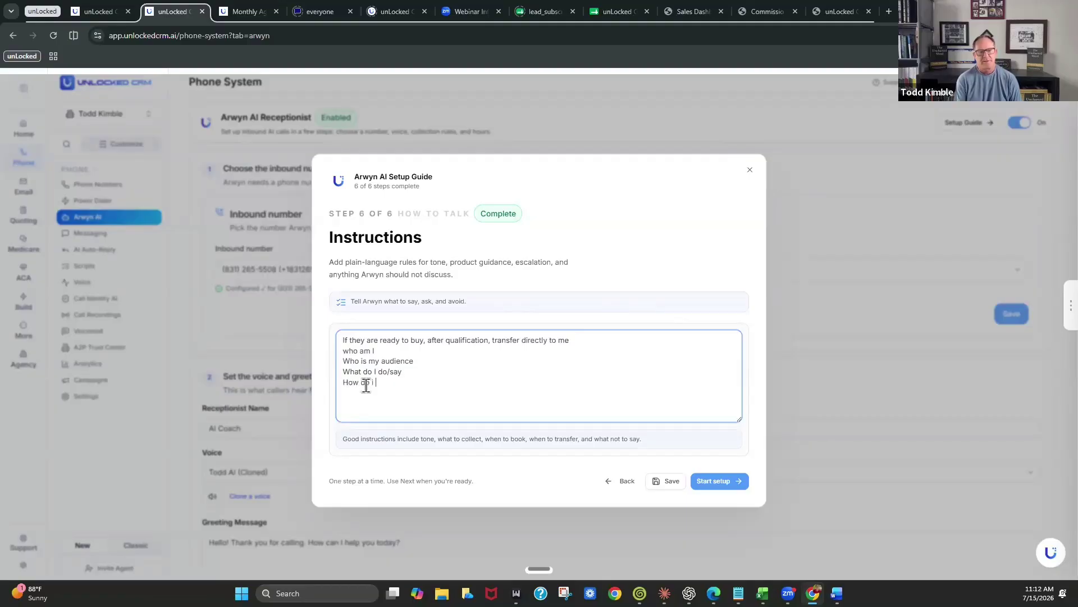
{"action": "type", "text": "say i"}
{"action": "key", "text": "BackSpace"}
{"action": "key", "text": "BackSpace"}
{"action": "type", "text": "do/say"}
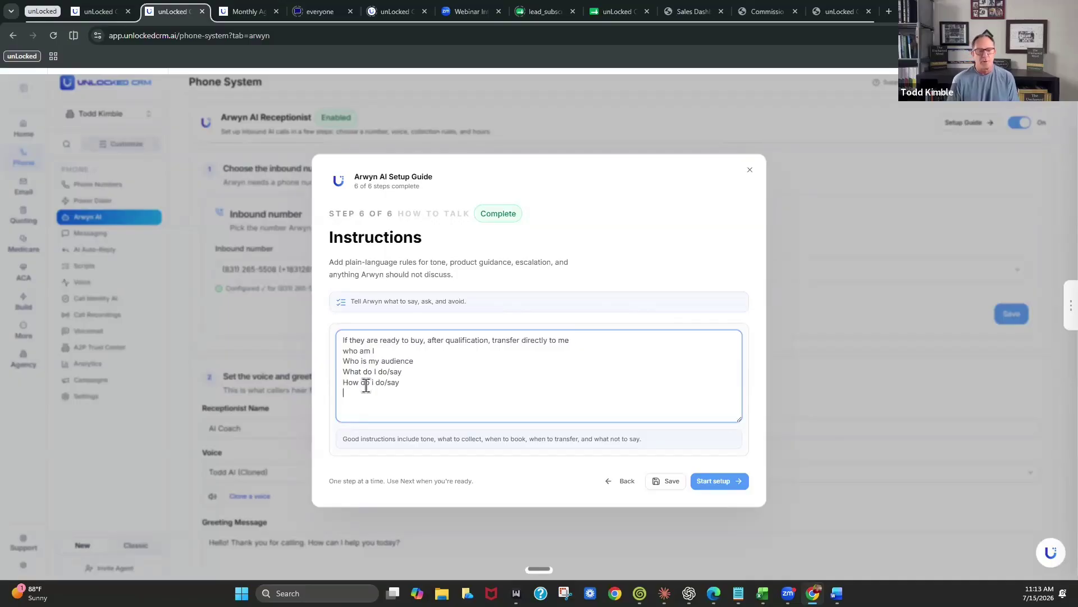
Add "book a meeting with me" as the last instruction line and finish the Arwyn setup guide.
{"action": "type", "text": "book"}
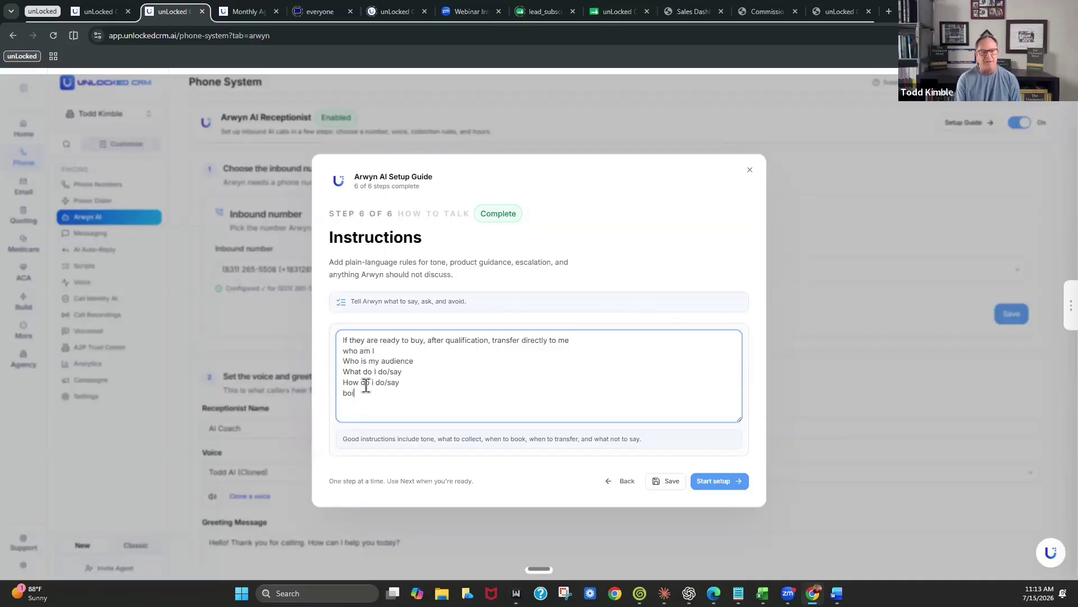
{"action": "type", "text": " a meeting "}
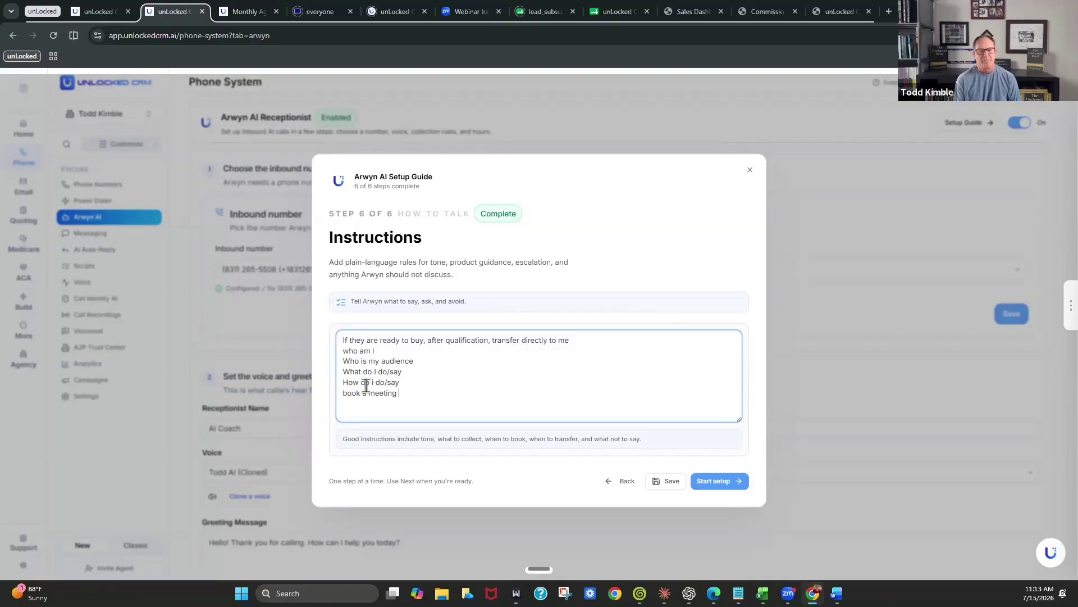
{"action": "type", "text": "with me"}
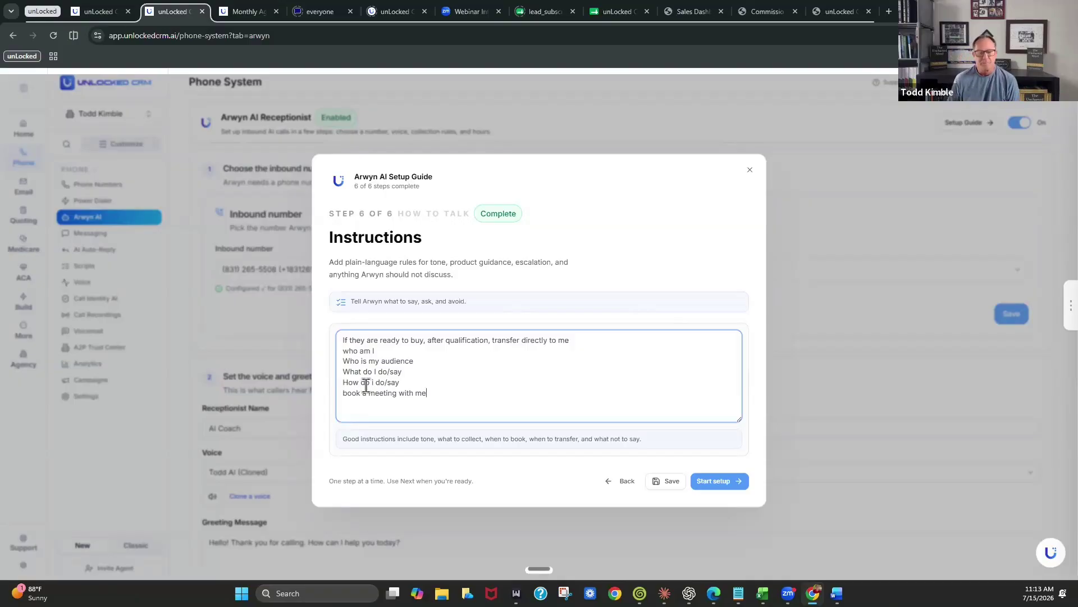
{"action": "left_click", "coordinate": [714, 481]}
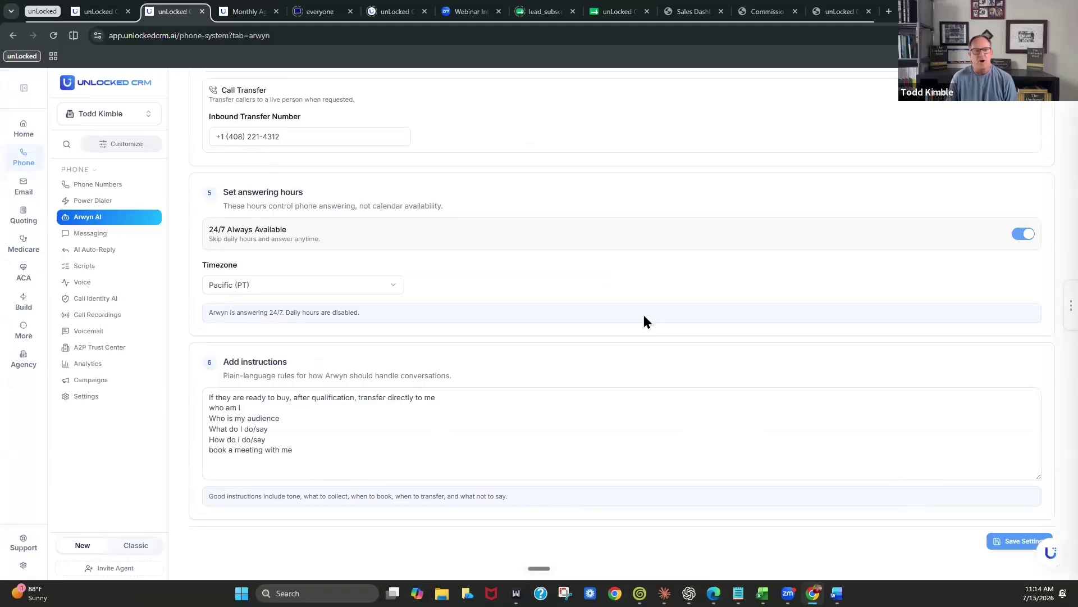
{"action": "scroll", "coordinate": [647, 337], "scroll_direction": "up", "scroll_amount": 15}
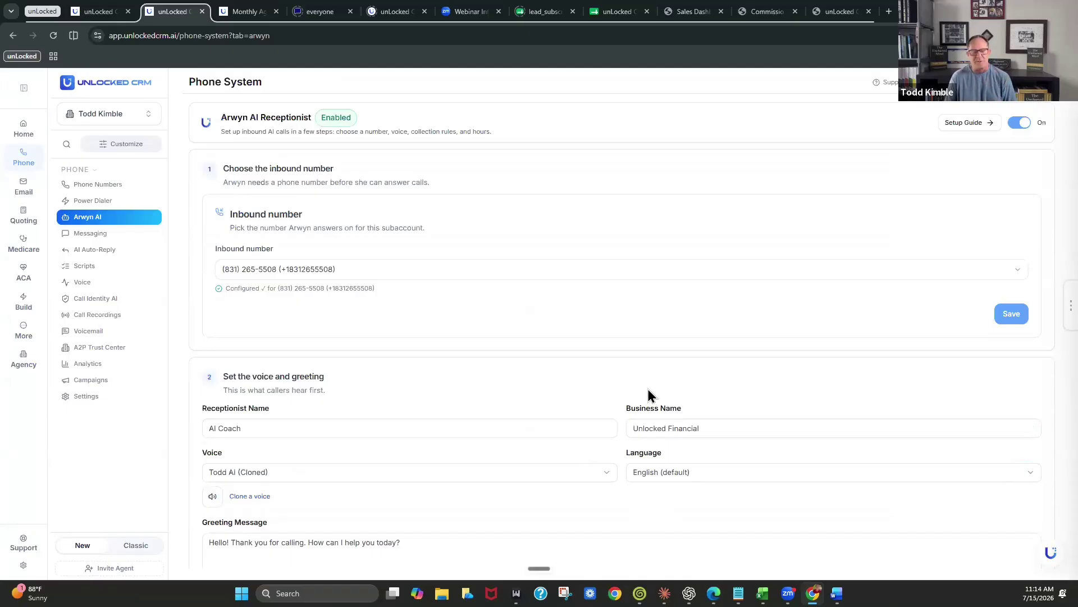
{"action": "scroll", "coordinate": [561, 376], "scroll_direction": "down", "scroll_amount": 7}
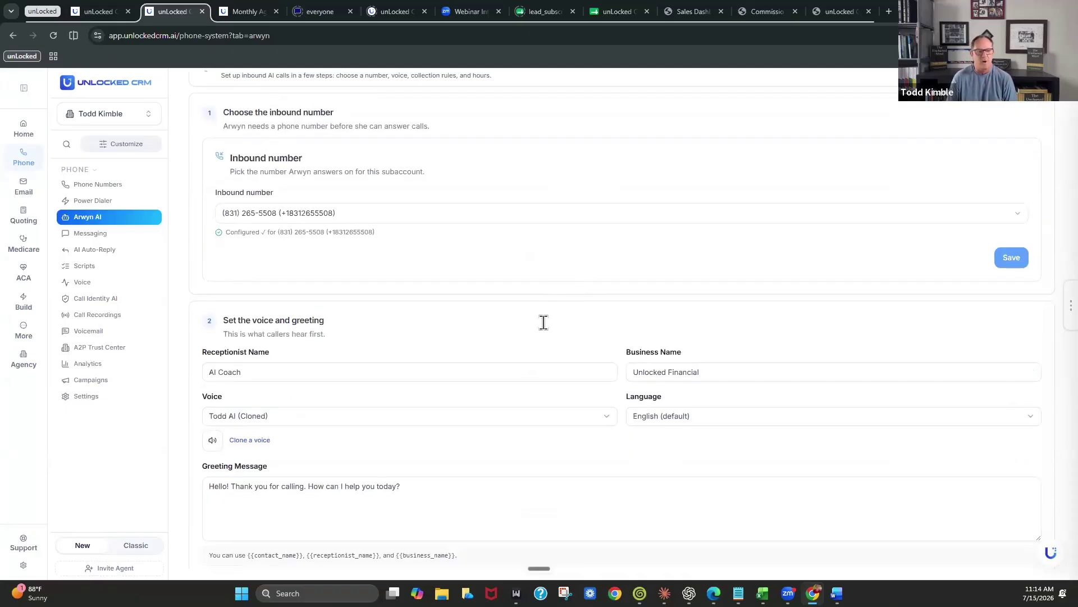
{"action": "scroll", "coordinate": [469, 391], "scroll_direction": "down", "scroll_amount": 7}
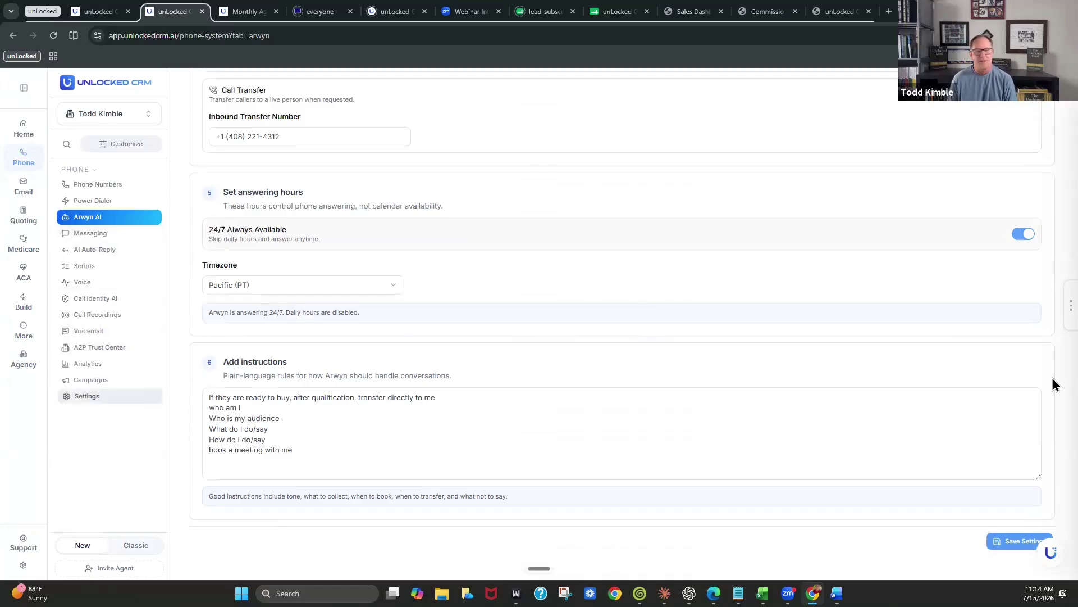
{"action": "key", "text": "ctrl+k"}
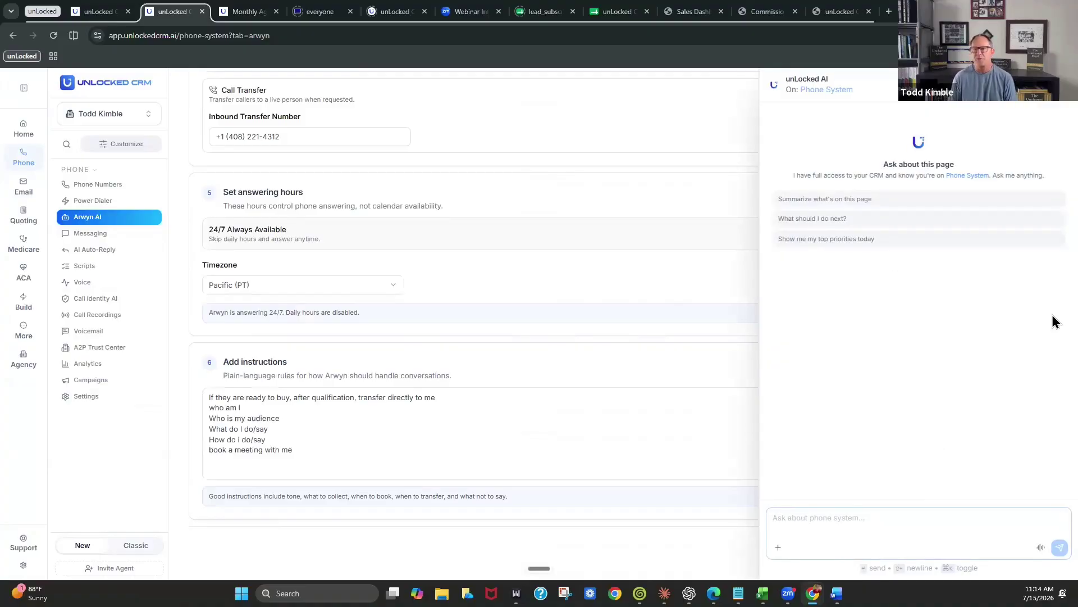
{"action": "key", "text": "ctrl+k"}
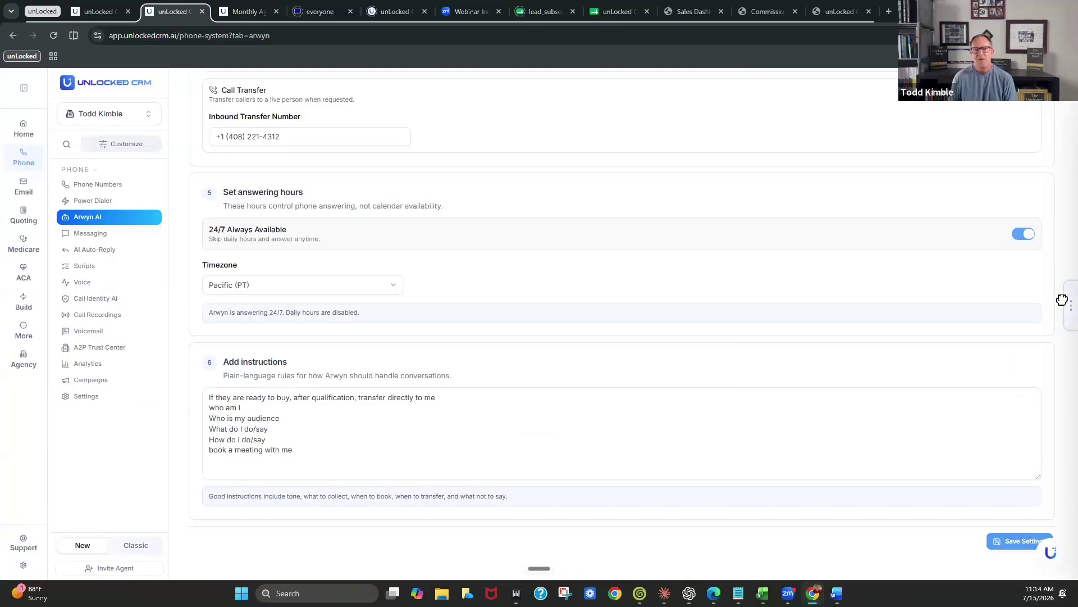
Ask unLocked AI by voice which questions to answer for custom Arwyn instructions that transfer qualified, ready-to-buy callers and book meetings with the rest.
{"action": "left_click", "coordinate": [1062, 298]}
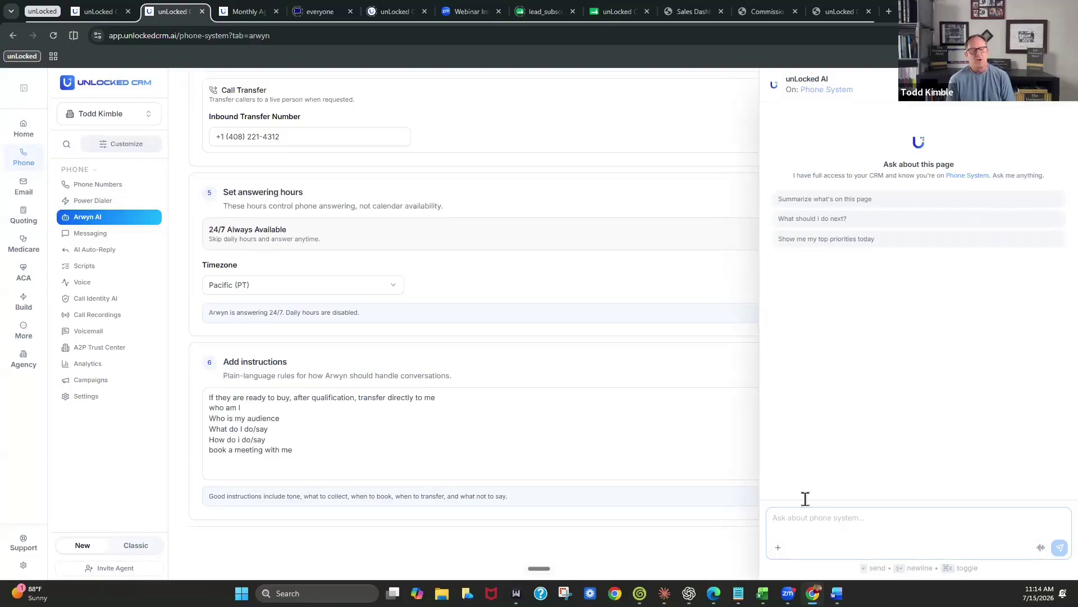
{"action": "left_click", "coordinate": [799, 525]}
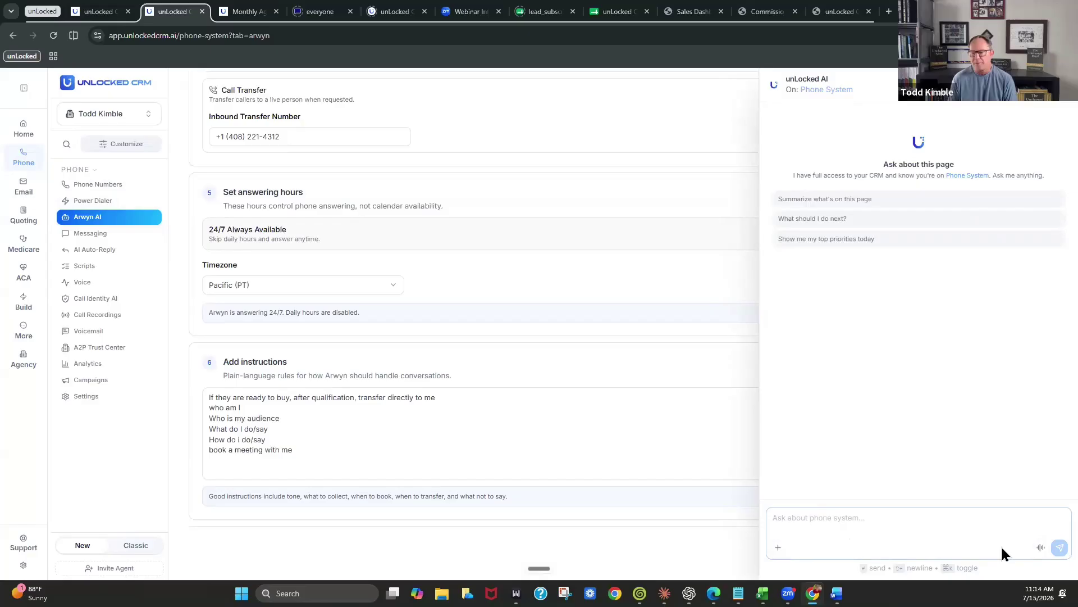
{"action": "left_click", "coordinate": [1040, 551]}
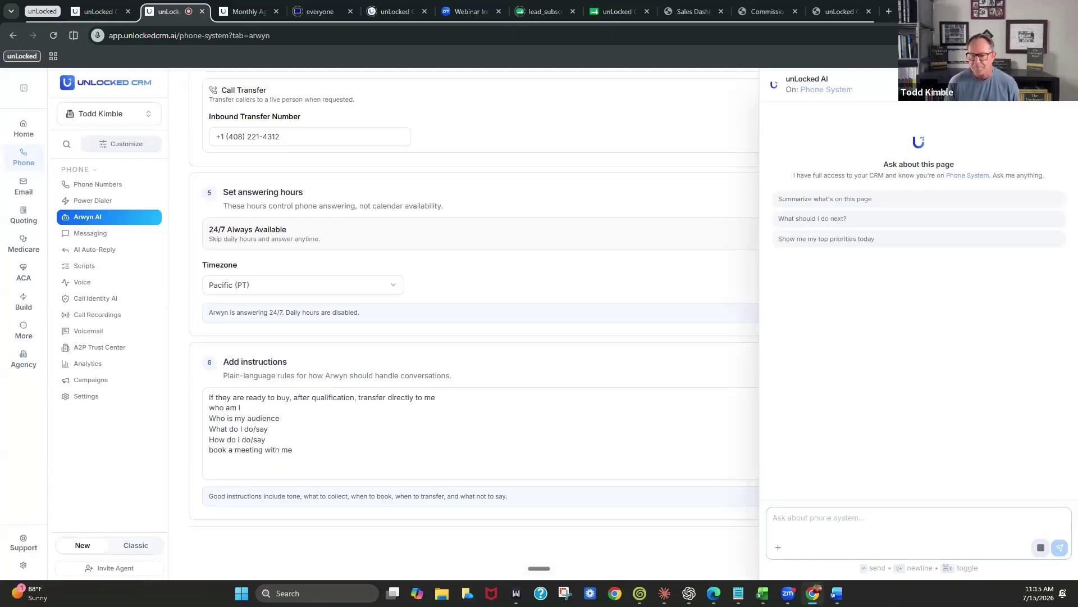
{"action": "left_click", "coordinate": [1040, 547]}
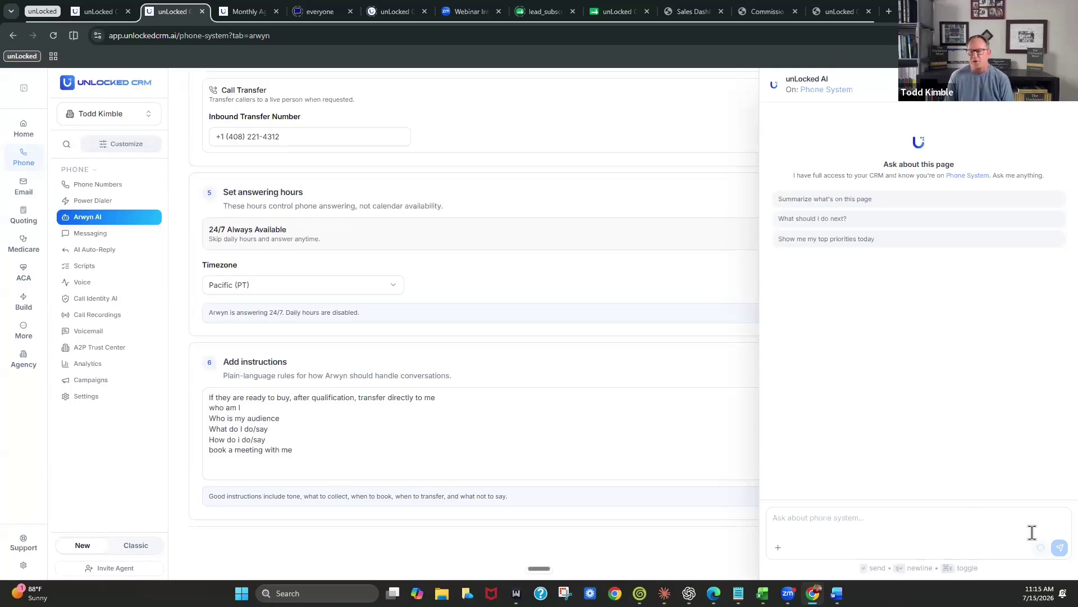
{"action": "left_click", "coordinate": [1060, 548]}
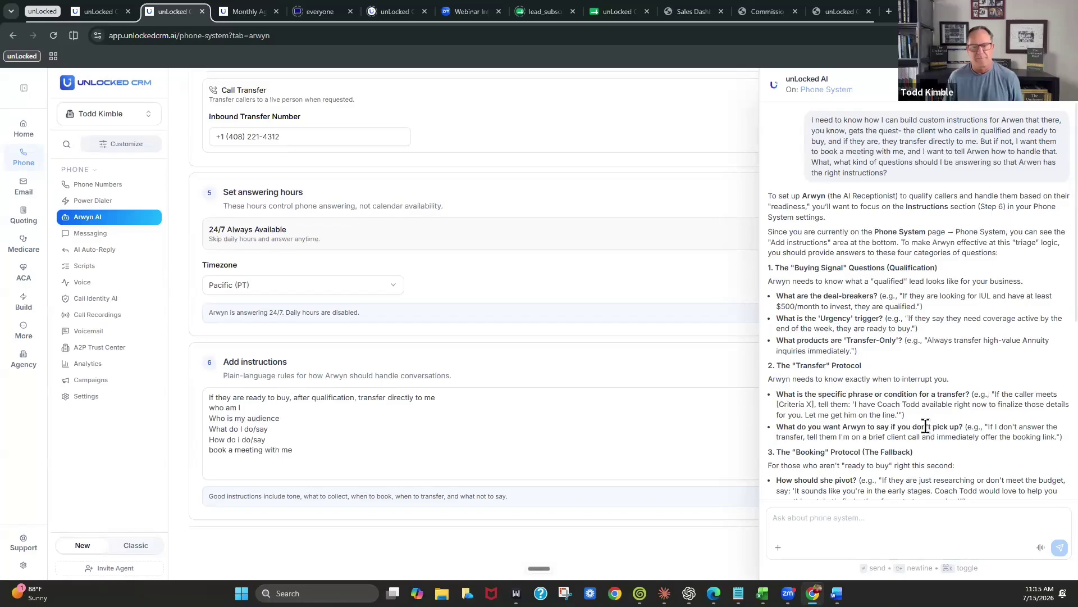
Read through the assistant's answer on buying signals, transfer protocol, booking fallback, persona and tone, and the suggested Arwyn instructions.
{"action": "scroll", "coordinate": [936, 392], "scroll_direction": "down", "scroll_amount": 2}
{"action": "scroll", "coordinate": [935, 392], "scroll_direction": "down", "scroll_amount": 1}
{"action": "scroll", "coordinate": [929, 387], "scroll_direction": "up", "scroll_amount": 2}
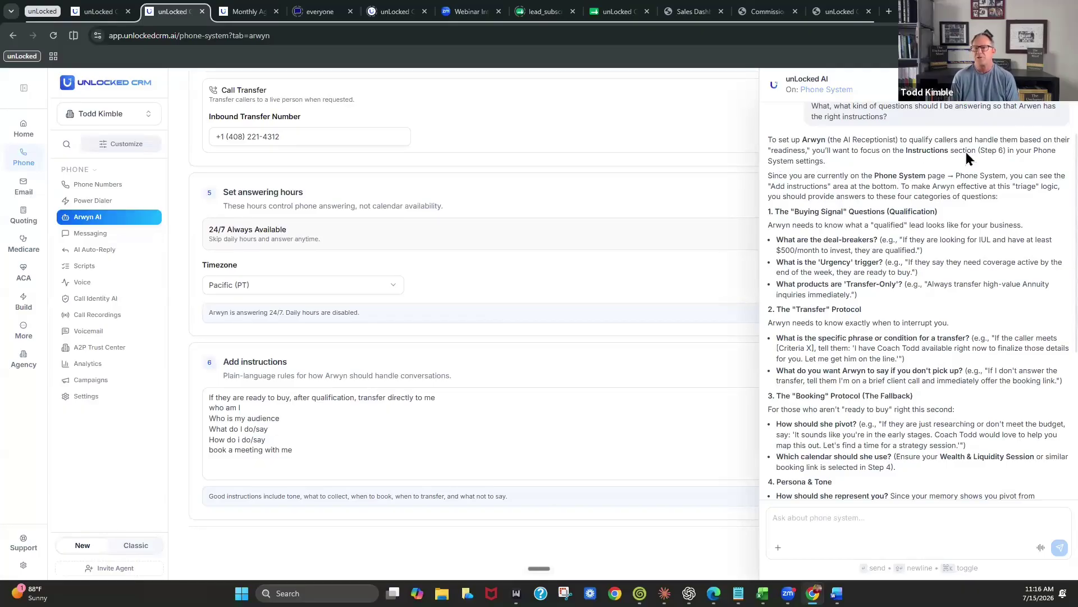
{"action": "scroll", "coordinate": [802, 247], "scroll_direction": "down", "scroll_amount": 1}
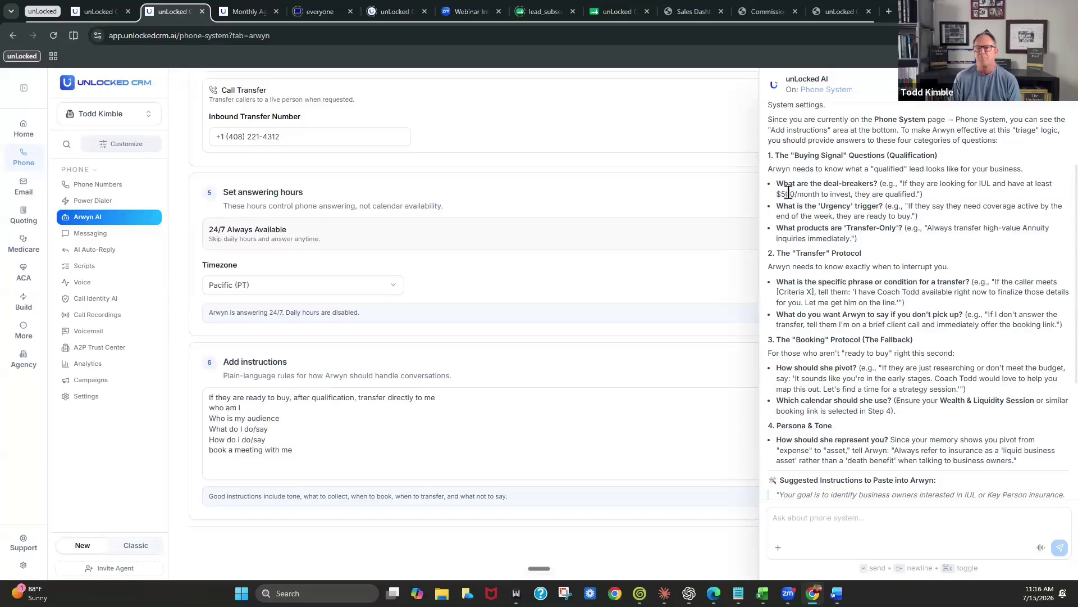
{"action": "left_click_drag", "start_coordinate": [777, 194], "coordinate": [923, 195]}
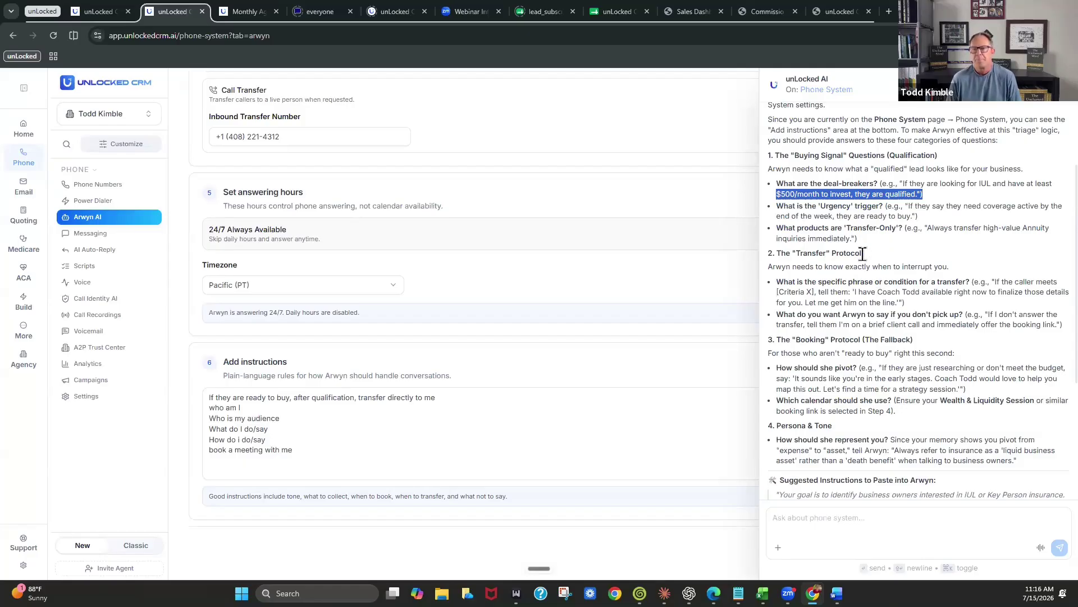
{"action": "triple_click", "coordinate": [890, 211]}
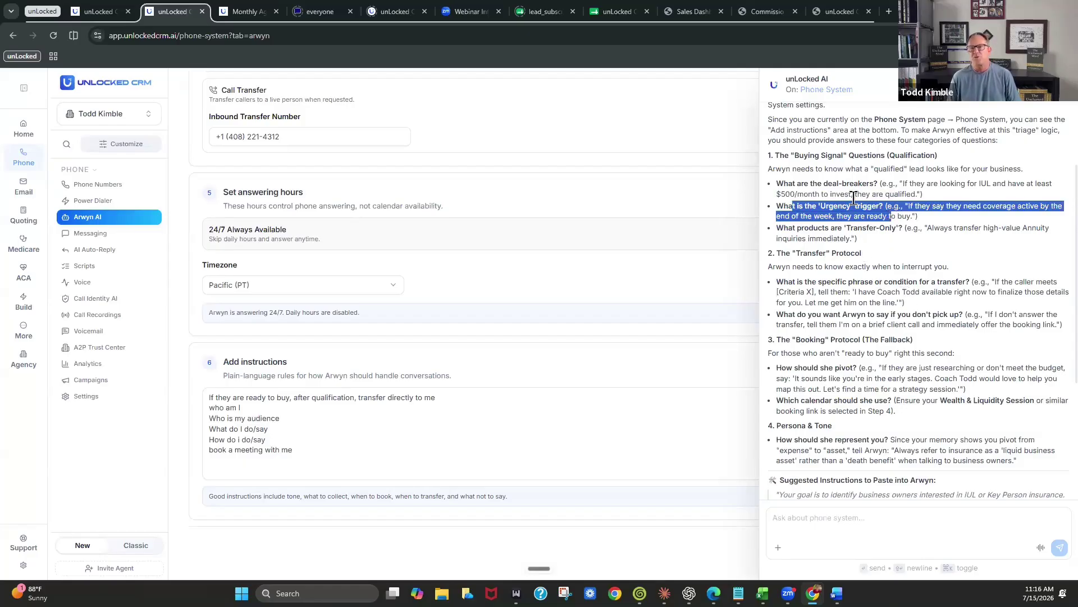
{"action": "left_click_drag", "start_coordinate": [845, 193], "coordinate": [870, 193]}
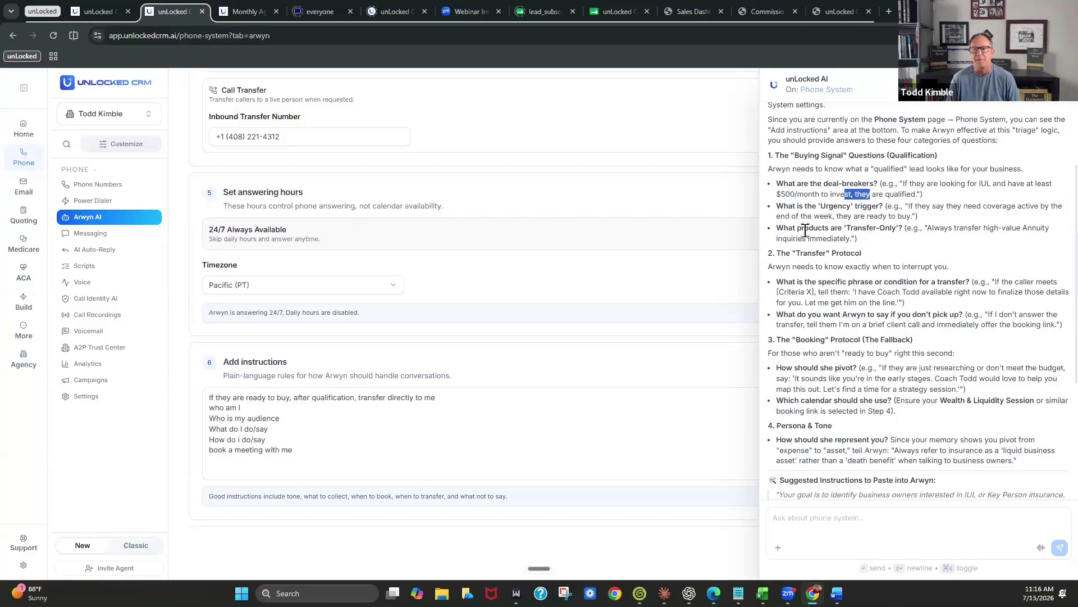
{"action": "left_click_drag", "start_coordinate": [805, 230], "coordinate": [858, 230]}
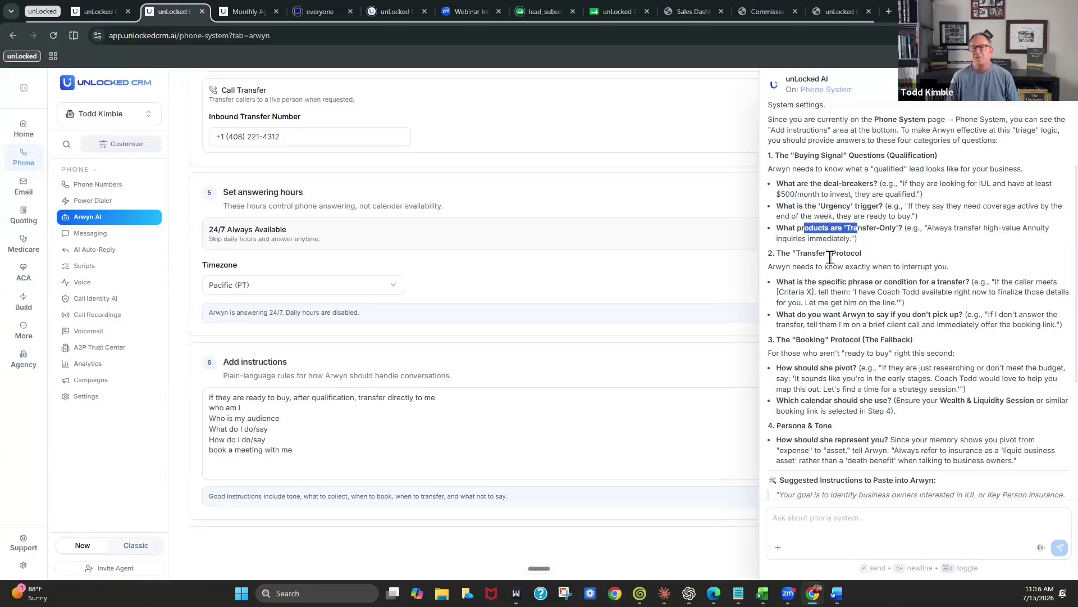
{"action": "scroll", "coordinate": [865, 337], "scroll_direction": "down", "scroll_amount": 2}
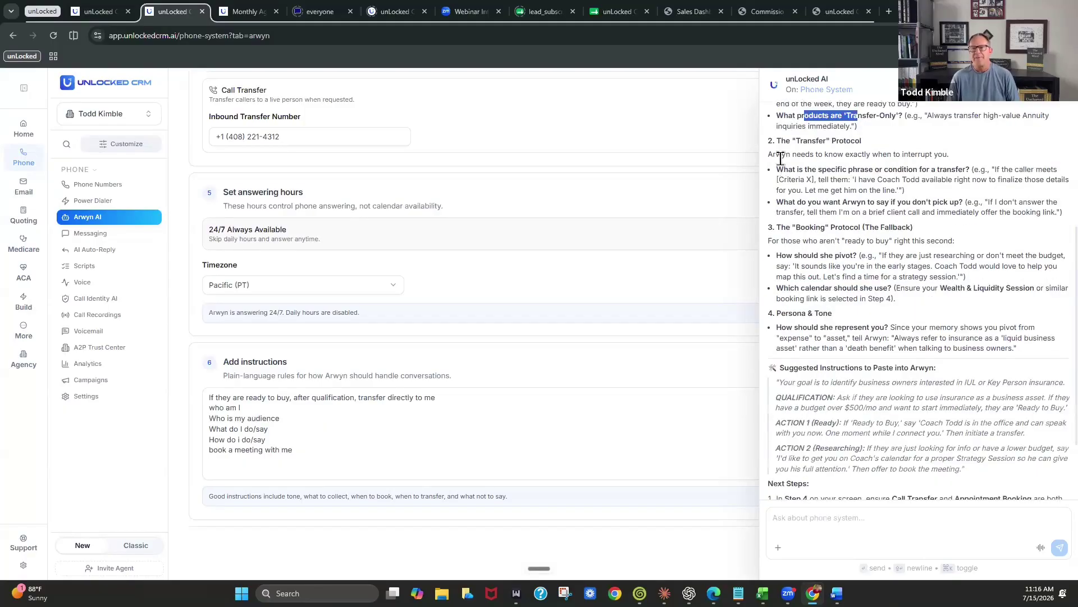
{"action": "scroll", "coordinate": [863, 331], "scroll_direction": "down", "scroll_amount": 2}
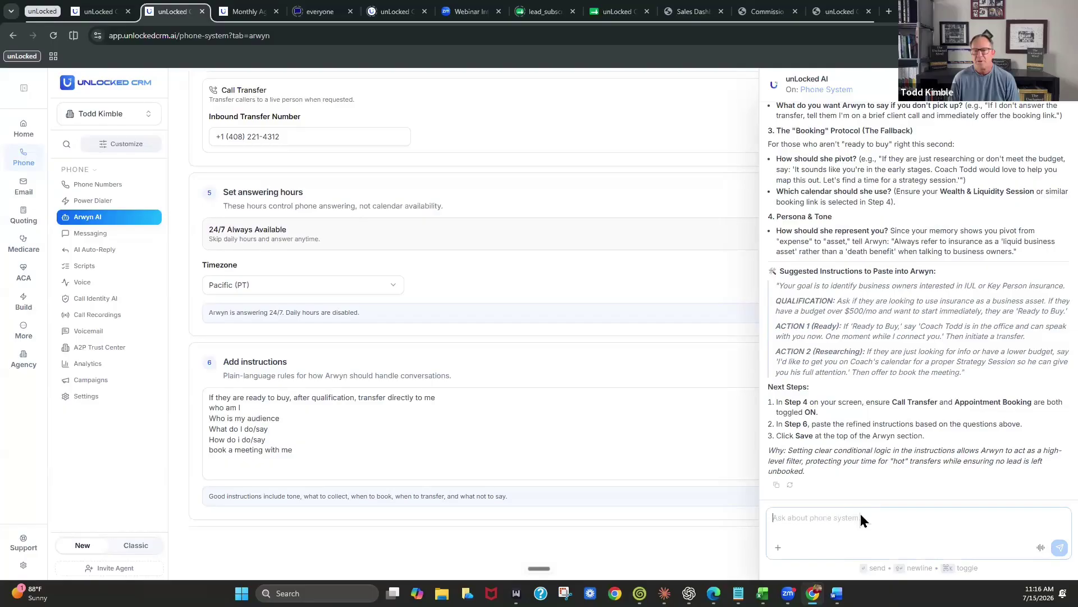
Widen the assistant panel to reread the suggested Arwyn instructions and narrow it again.
{"action": "left_click_drag", "start_coordinate": [758, 329], "coordinate": [571, 339]}
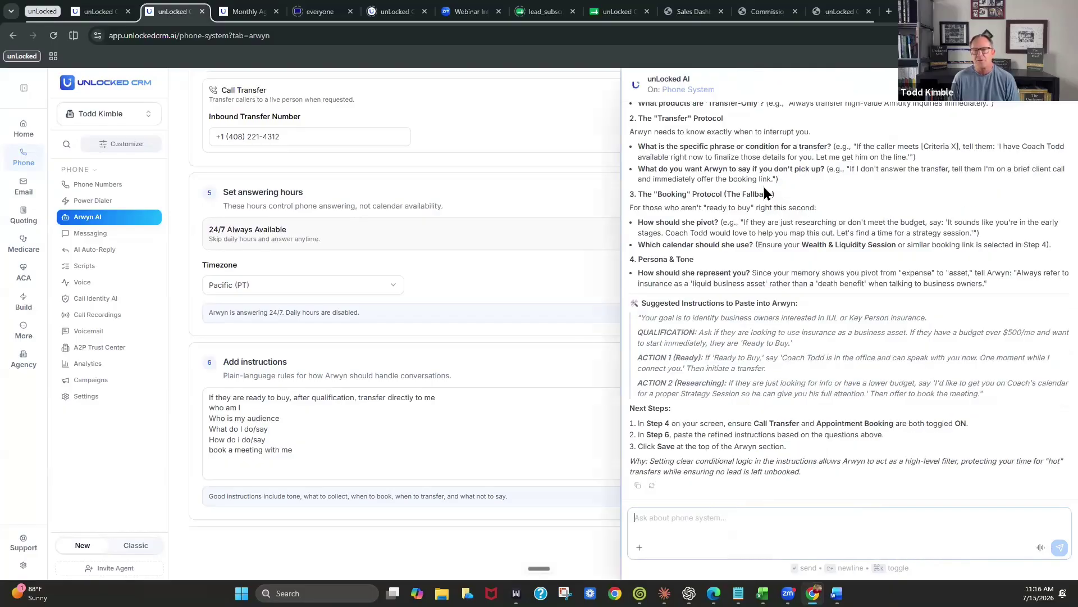
{"action": "scroll", "coordinate": [803, 205], "scroll_direction": "up", "scroll_amount": 3}
{"action": "scroll", "coordinate": [706, 327], "scroll_direction": "down", "scroll_amount": 3}
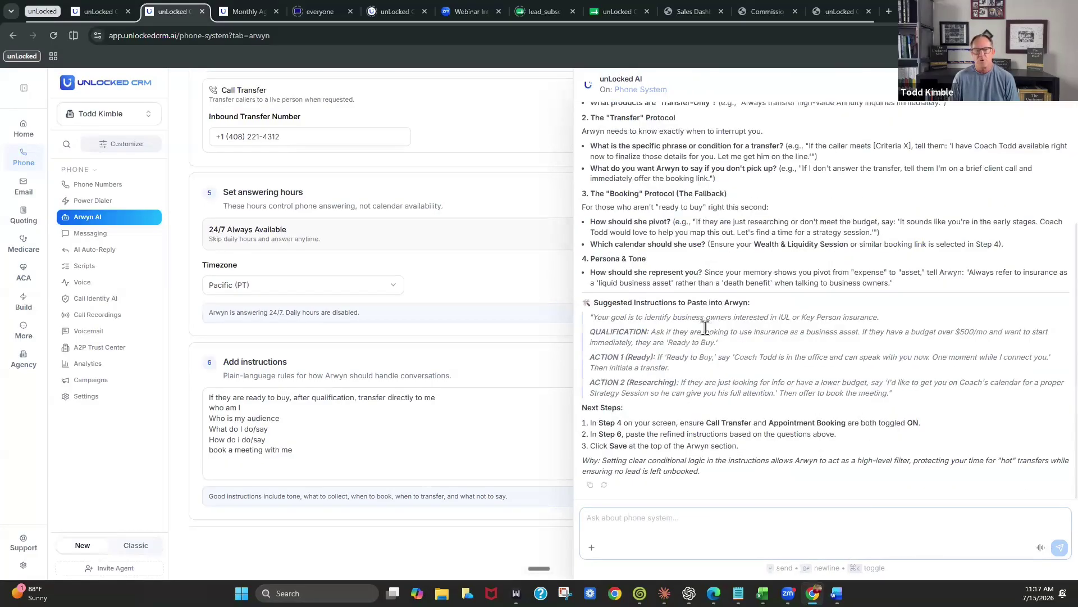
{"action": "left_click_drag", "start_coordinate": [570, 311], "coordinate": [809, 288]}
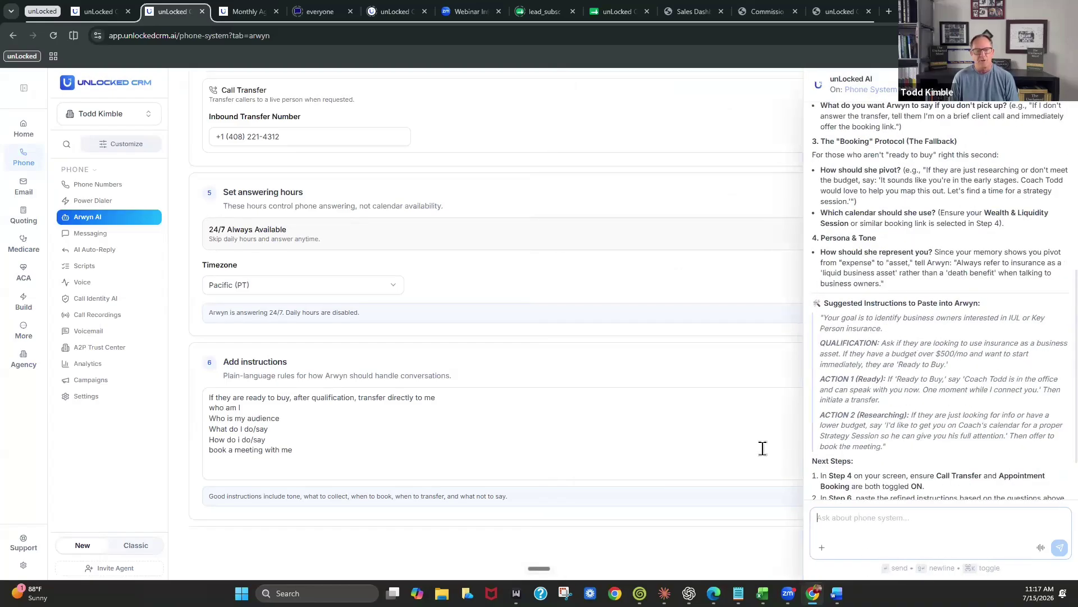
Close the assistant panel and save the Arwyn receptionist settings.
{"action": "left_click_drag", "start_coordinate": [398, 446], "coordinate": [127, 391]}
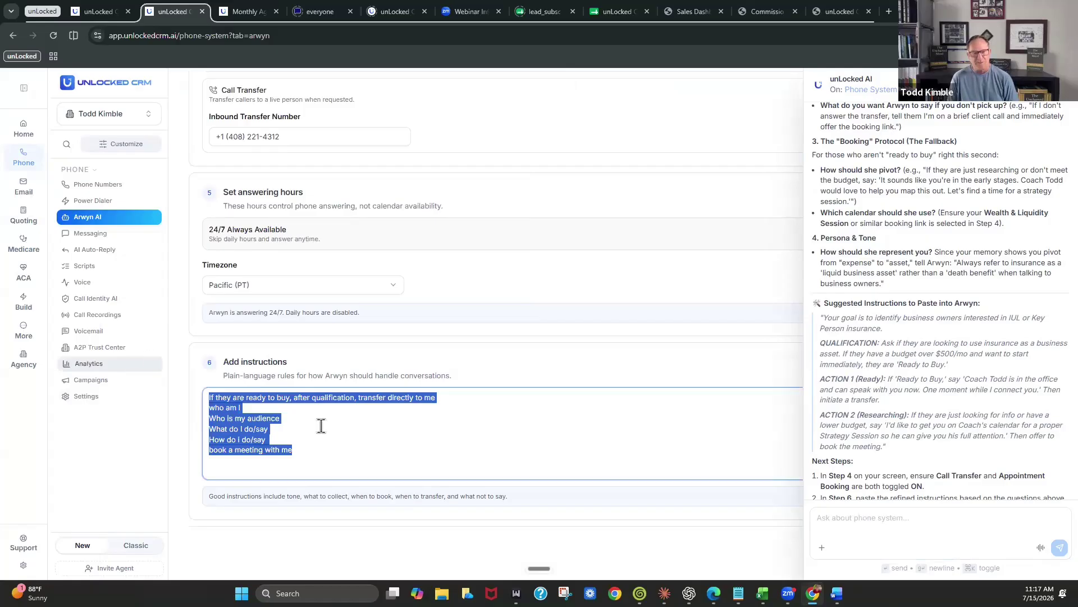
{"action": "left_click", "coordinate": [443, 429]}
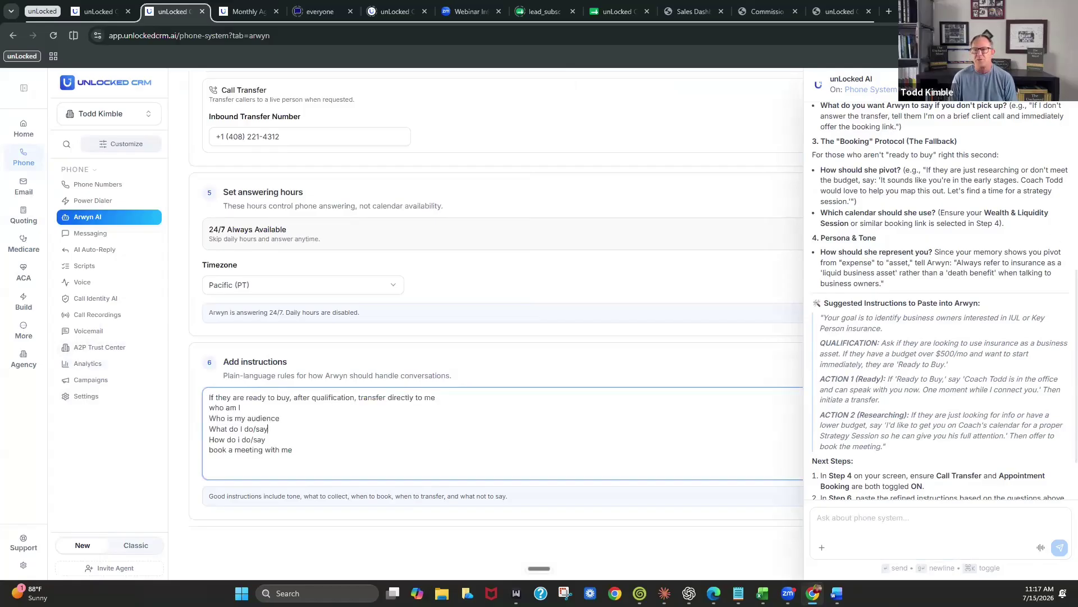
{"action": "left_click", "coordinate": [725, 272]}
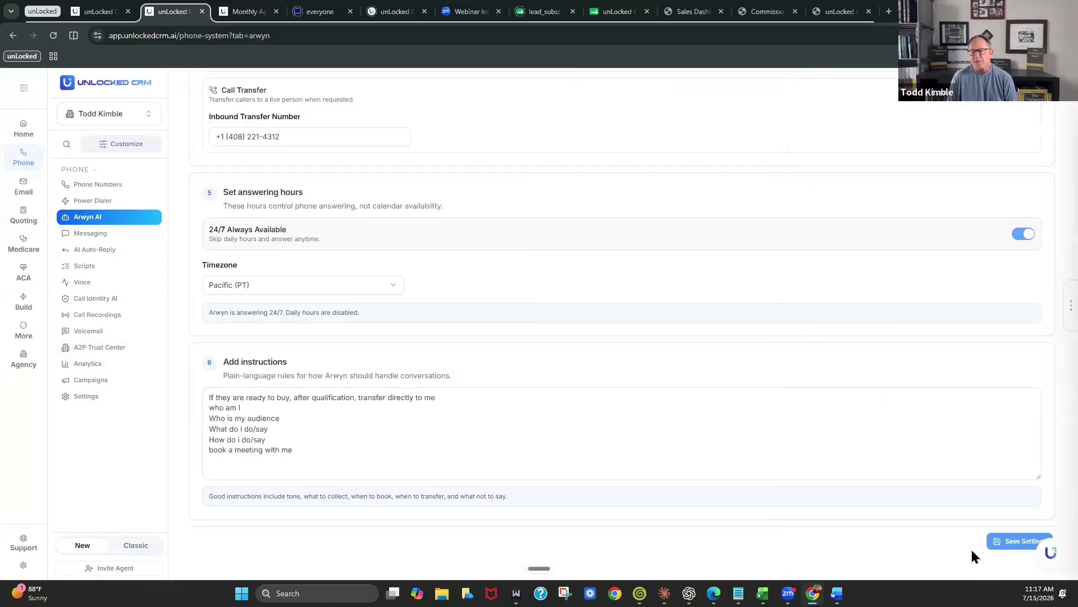
{"action": "left_click", "coordinate": [1019, 542]}
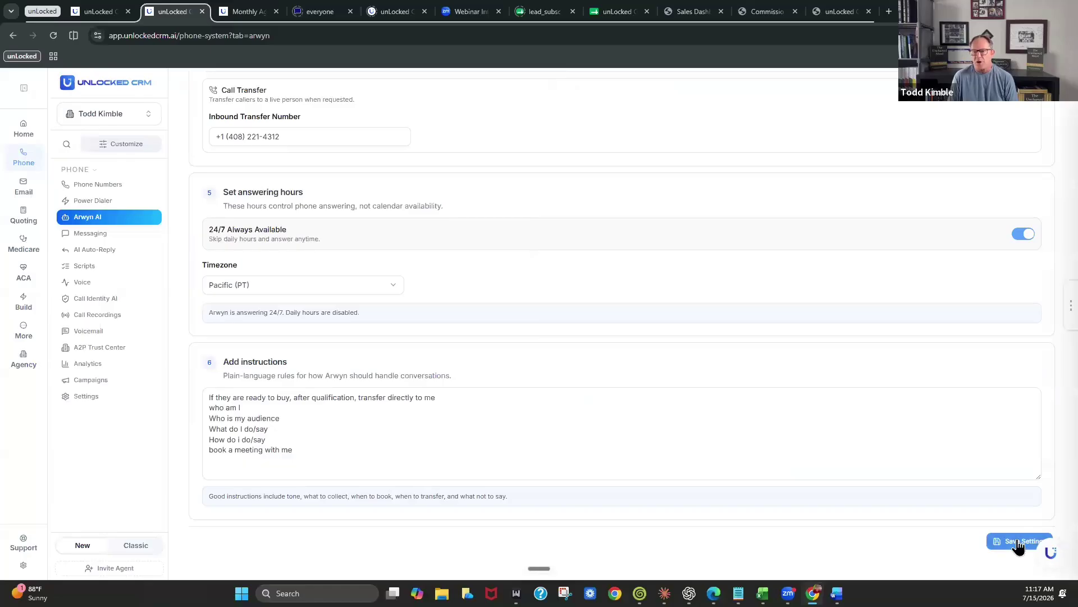
Delete all the text in Arwyn's custom instructions and save the settings.
{"action": "left_click", "coordinate": [304, 445]}
{"action": "key", "text": "ctrl+a"}
{"action": "key", "text": "BackSpace"}
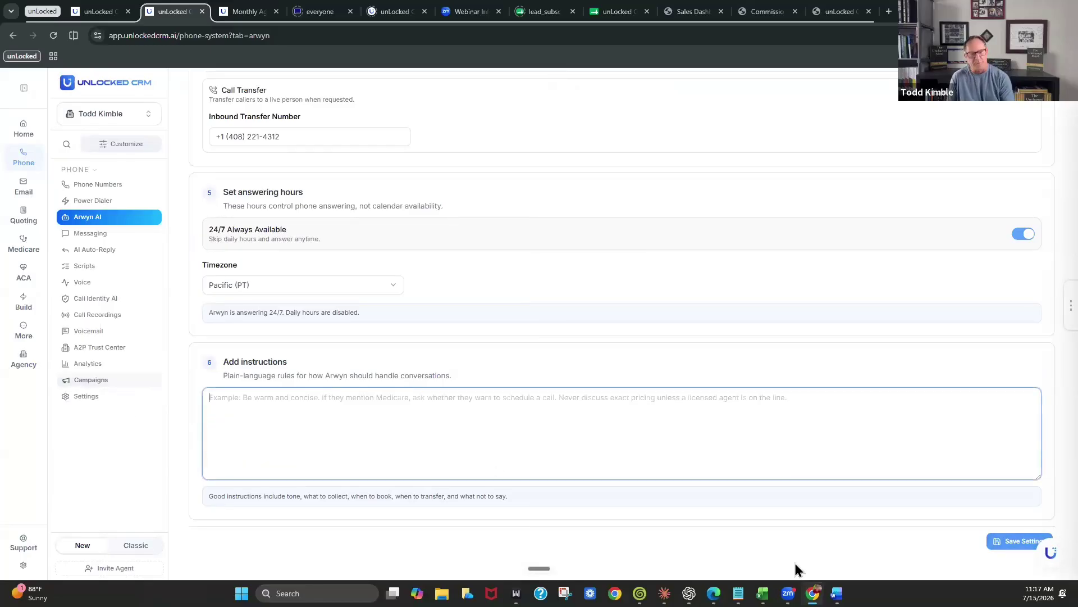
{"action": "left_click", "coordinate": [1007, 542]}
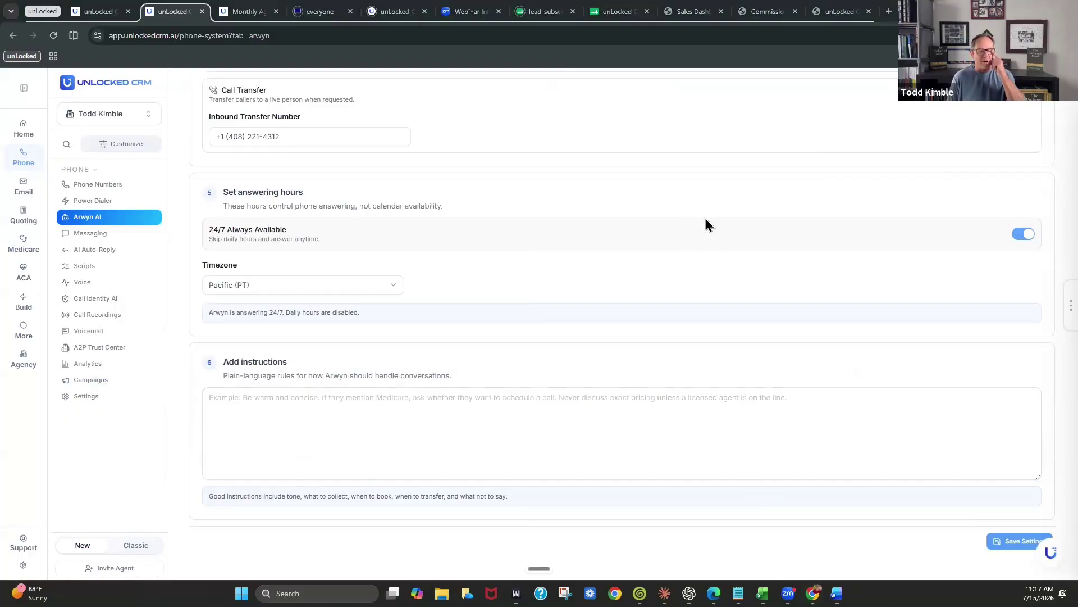
{"action": "scroll", "coordinate": [694, 293], "scroll_direction": "up", "scroll_amount": 15}
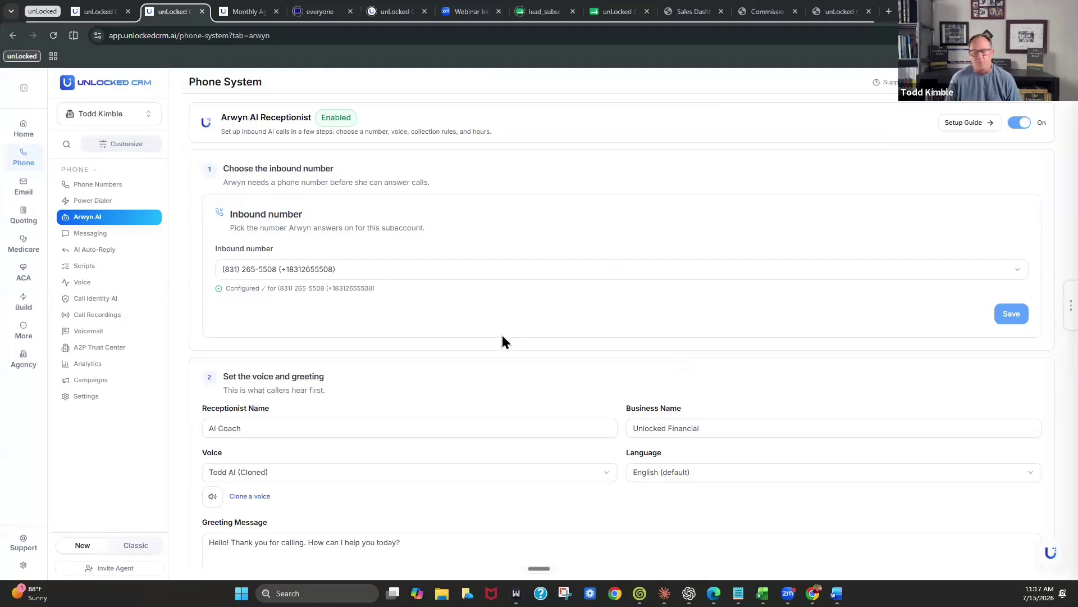
{"action": "scroll", "coordinate": [443, 388], "scroll_direction": "down", "scroll_amount": 2}
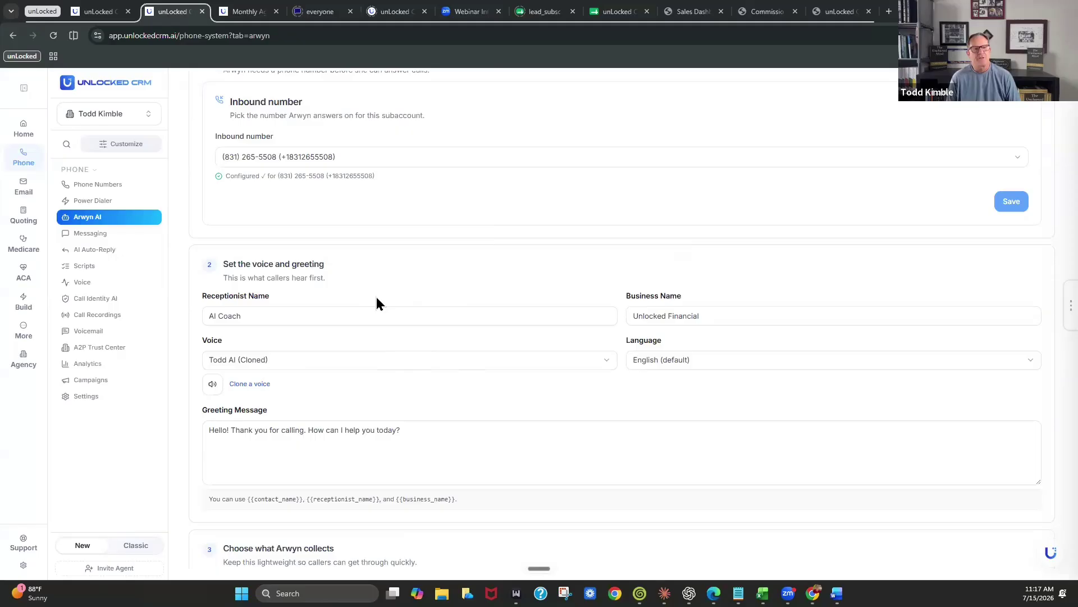
Review Arwyn's inbound number, voice and greeting, and caller collection settings.
{"action": "scroll", "coordinate": [377, 298], "scroll_direction": "up", "scroll_amount": 1}
{"action": "scroll", "coordinate": [356, 337], "scroll_direction": "down", "scroll_amount": 1}
{"action": "scroll", "coordinate": [359, 335], "scroll_direction": "up", "scroll_amount": 2}
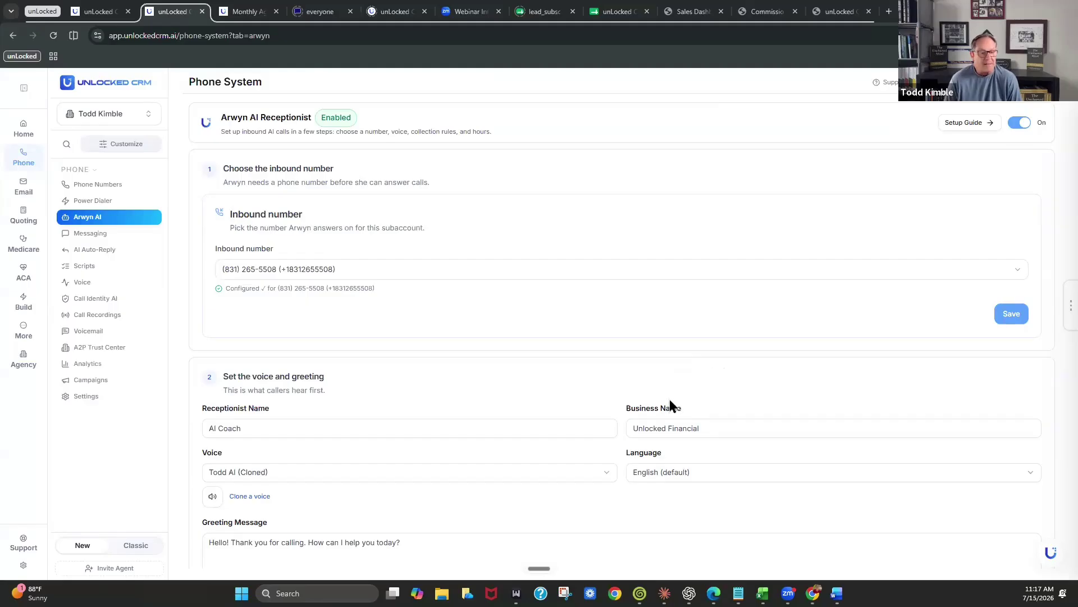
{"action": "scroll", "coordinate": [591, 339], "scroll_direction": "down", "scroll_amount": 4}
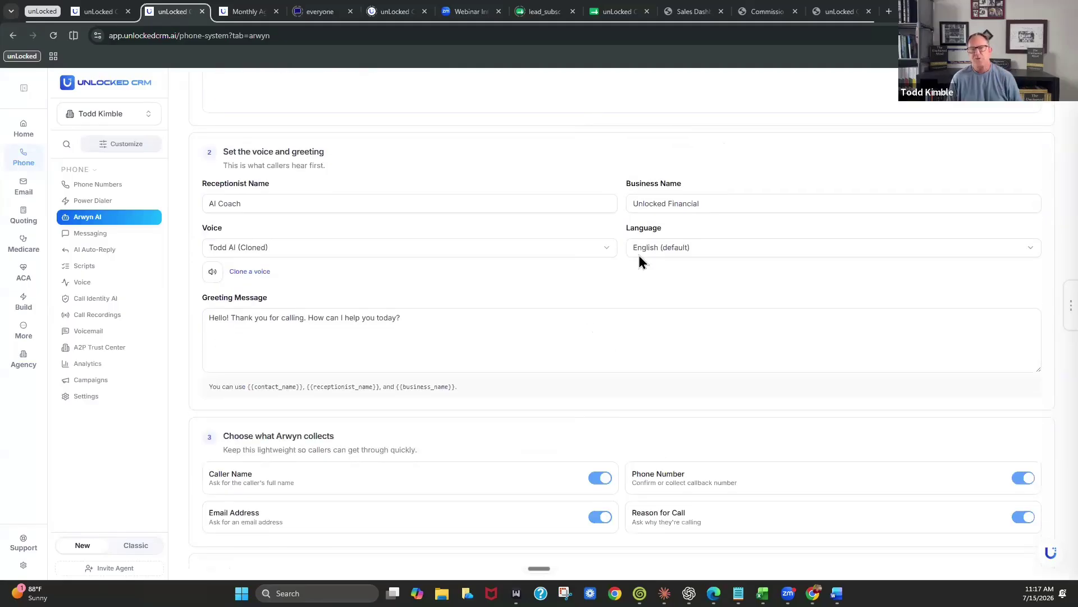
{"action": "scroll", "coordinate": [640, 260], "scroll_direction": "up", "scroll_amount": 4}
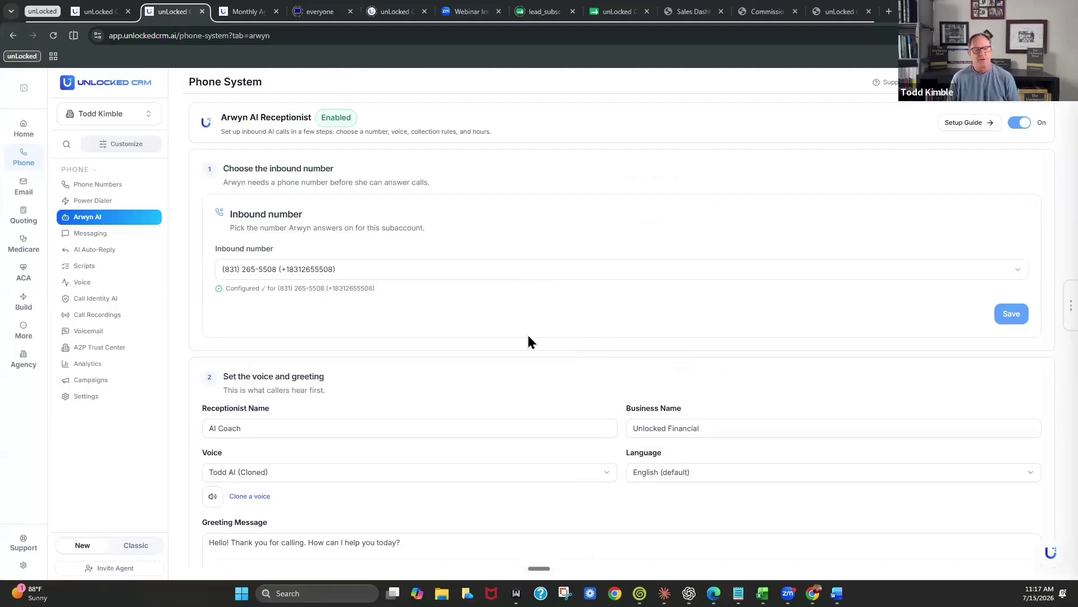
{"action": "scroll", "coordinate": [530, 339], "scroll_direction": "down", "scroll_amount": 1}
{"action": "scroll", "coordinate": [532, 339], "scroll_direction": "down", "scroll_amount": 1}
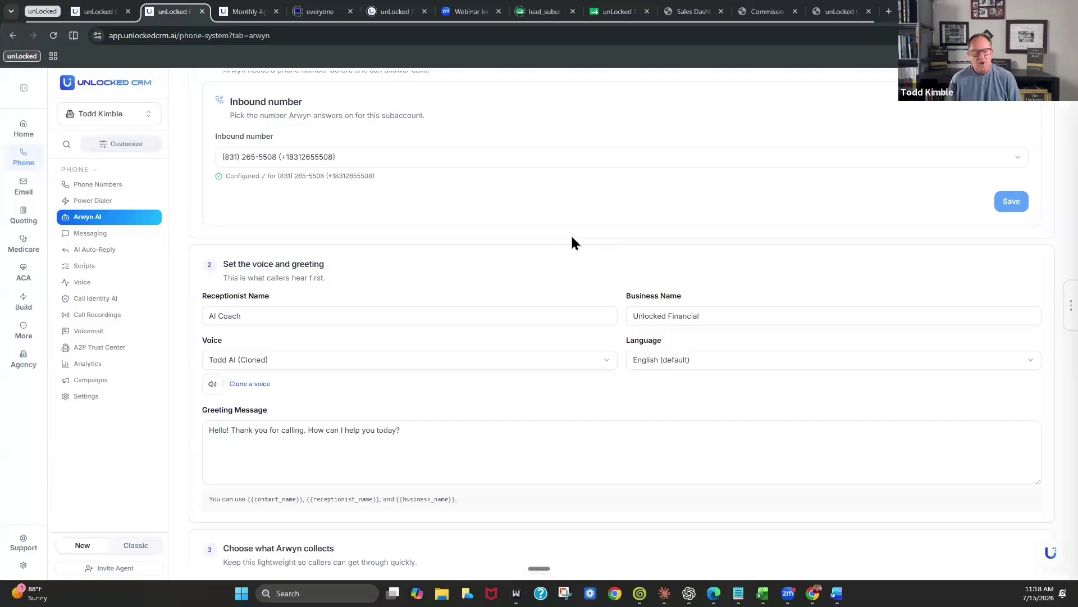
{"action": "scroll", "coordinate": [572, 240], "scroll_direction": "up", "scroll_amount": 2}
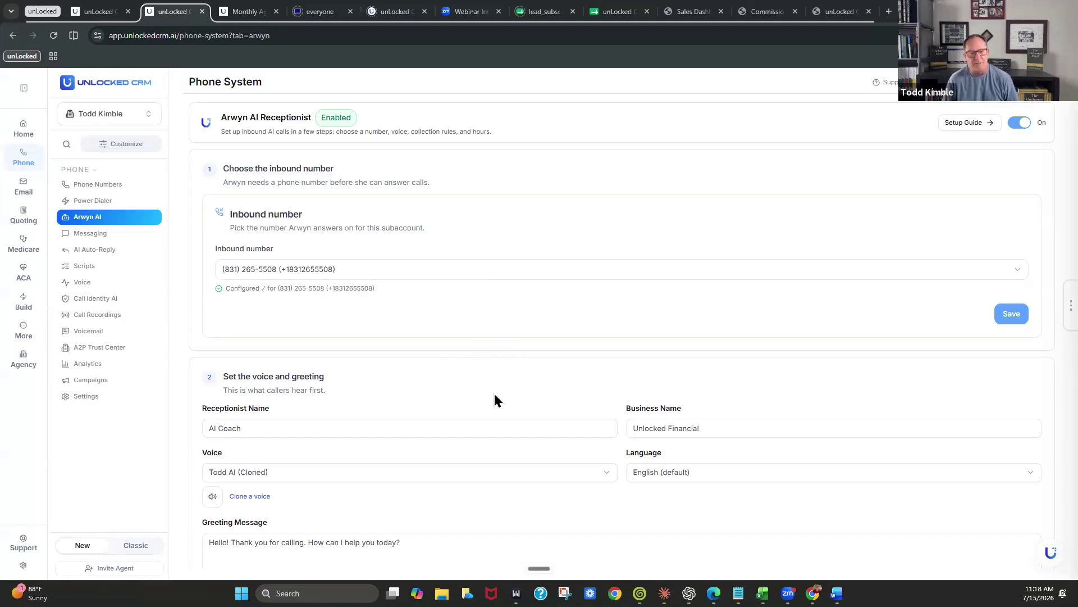
{"action": "scroll", "coordinate": [522, 396], "scroll_direction": "down", "scroll_amount": 2}
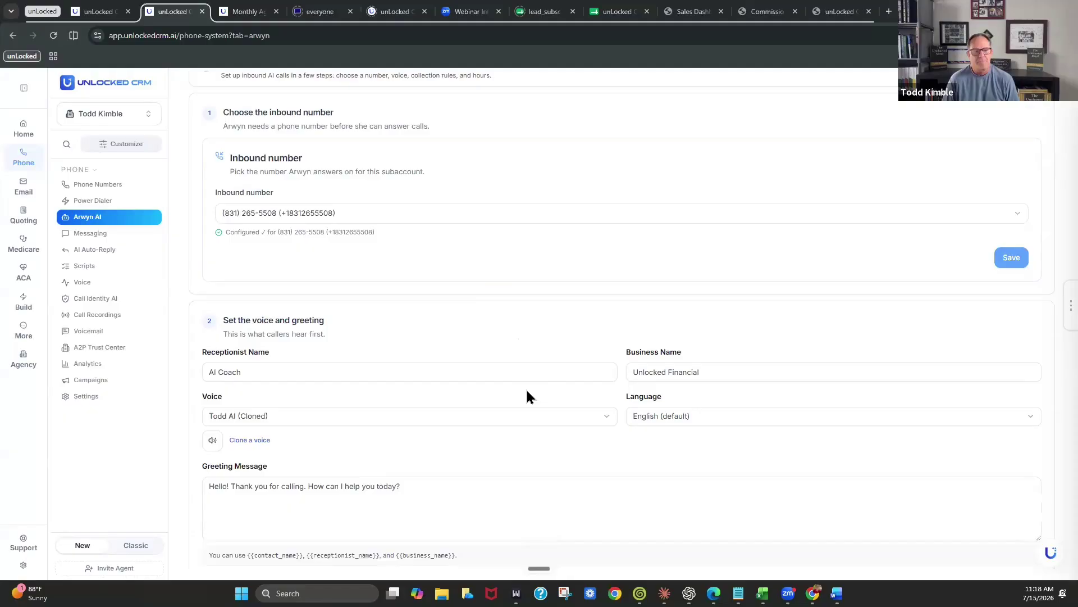
{"action": "scroll", "coordinate": [517, 384], "scroll_direction": "down", "scroll_amount": 1}
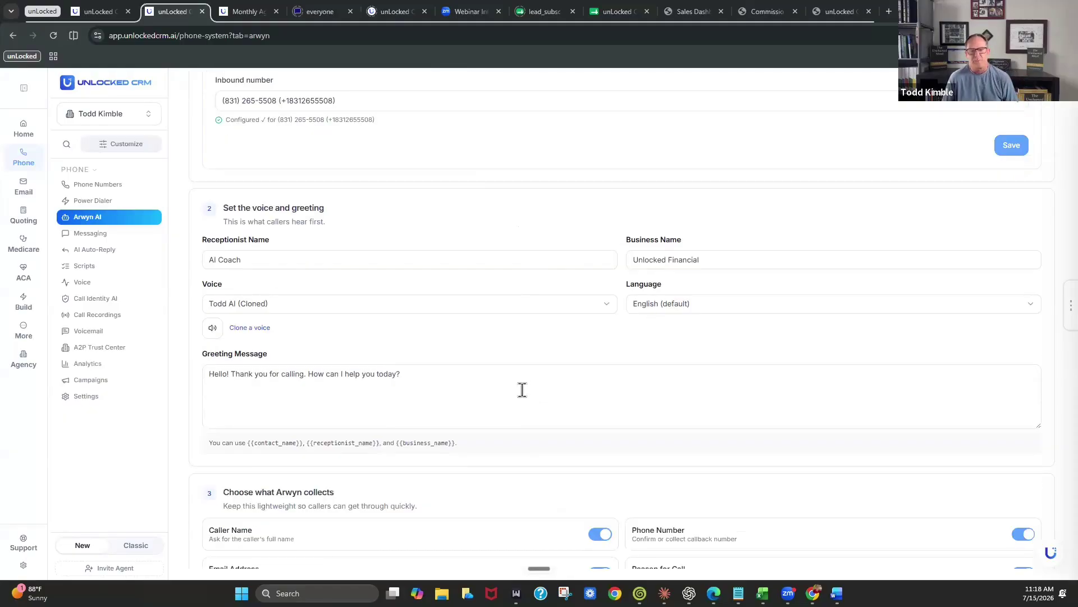
{"action": "scroll", "coordinate": [519, 388], "scroll_direction": "down", "scroll_amount": 1}
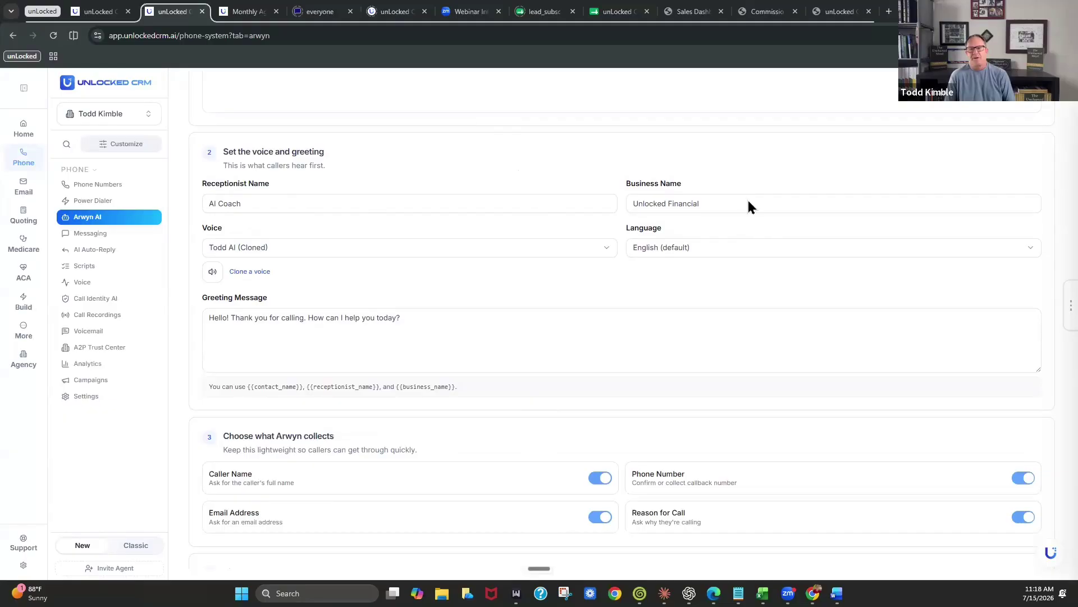
{"action": "scroll", "coordinate": [377, 270], "scroll_direction": "down", "scroll_amount": 1}
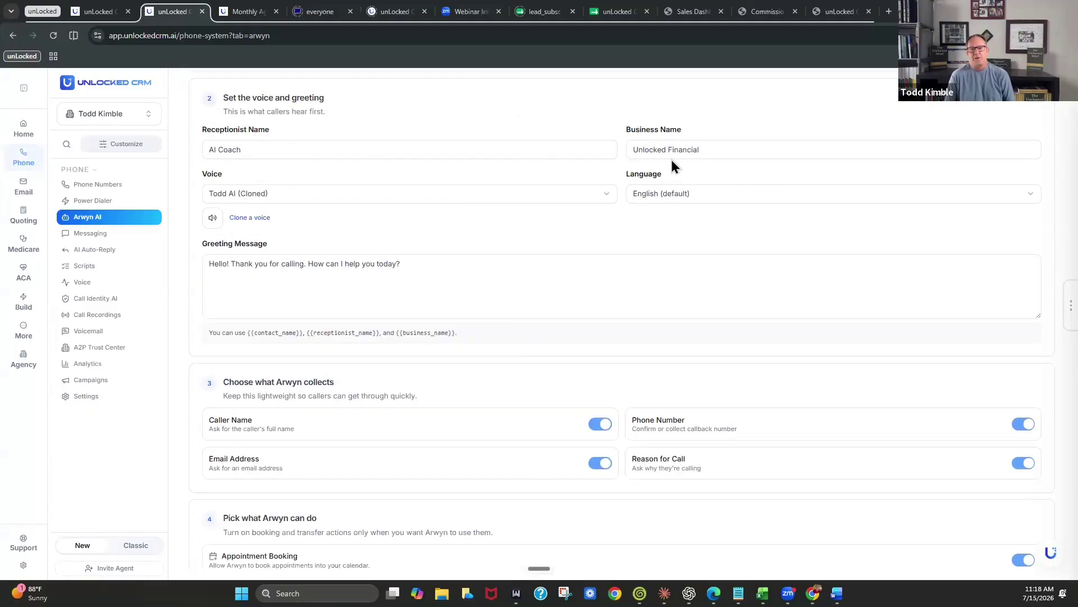
Check the available receptionist voices, then review Arwyn's collected details, booking and call transfer options, answering hours and instructions.
{"action": "left_click", "coordinate": [287, 197]}
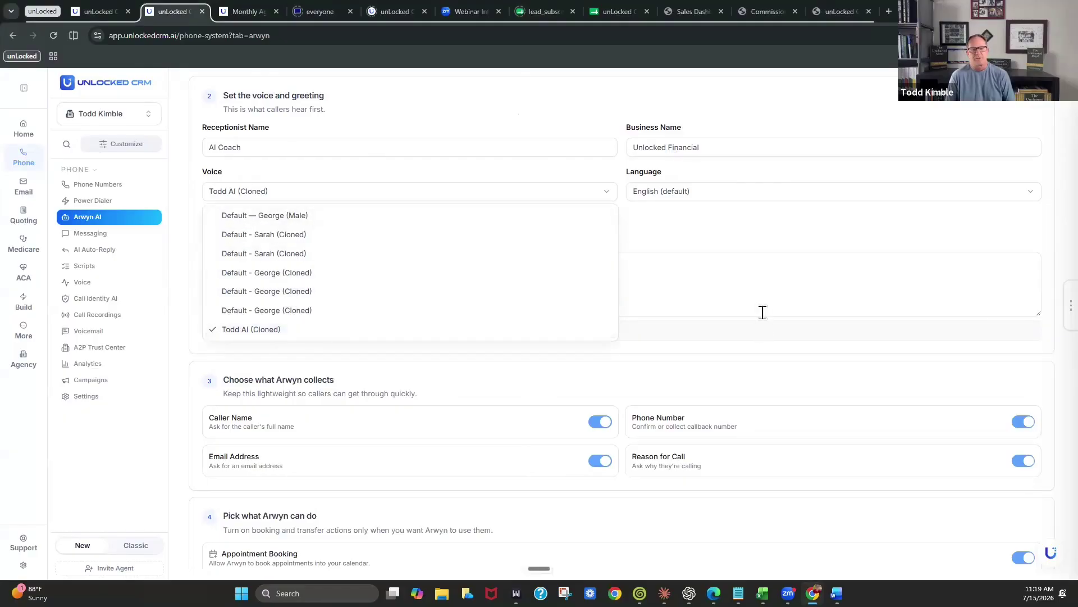
{"action": "left_click", "coordinate": [326, 366]}
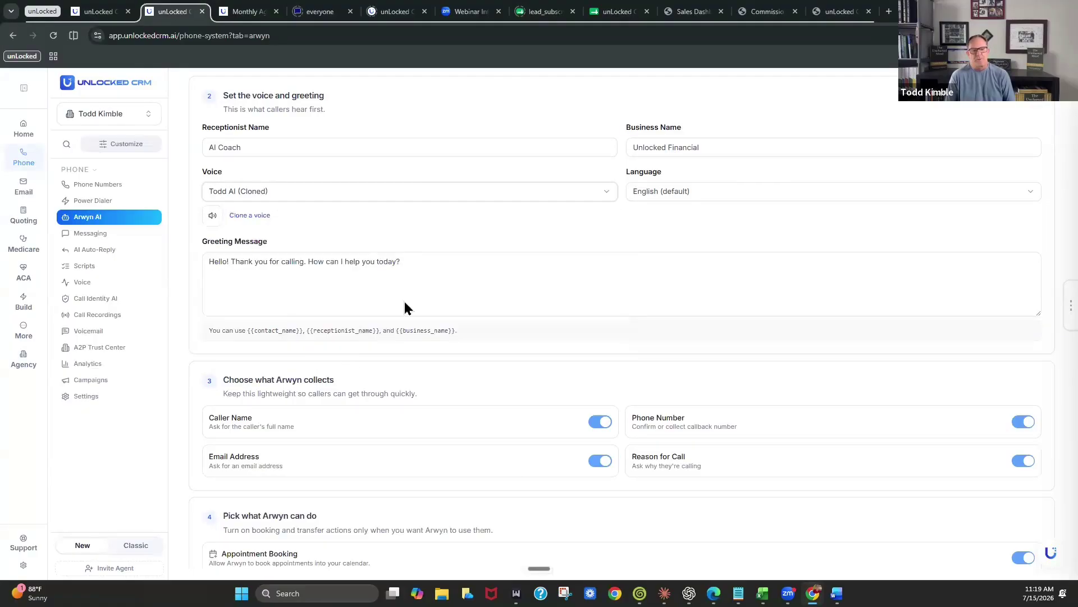
{"action": "scroll", "coordinate": [404, 302], "scroll_direction": "down", "scroll_amount": 2}
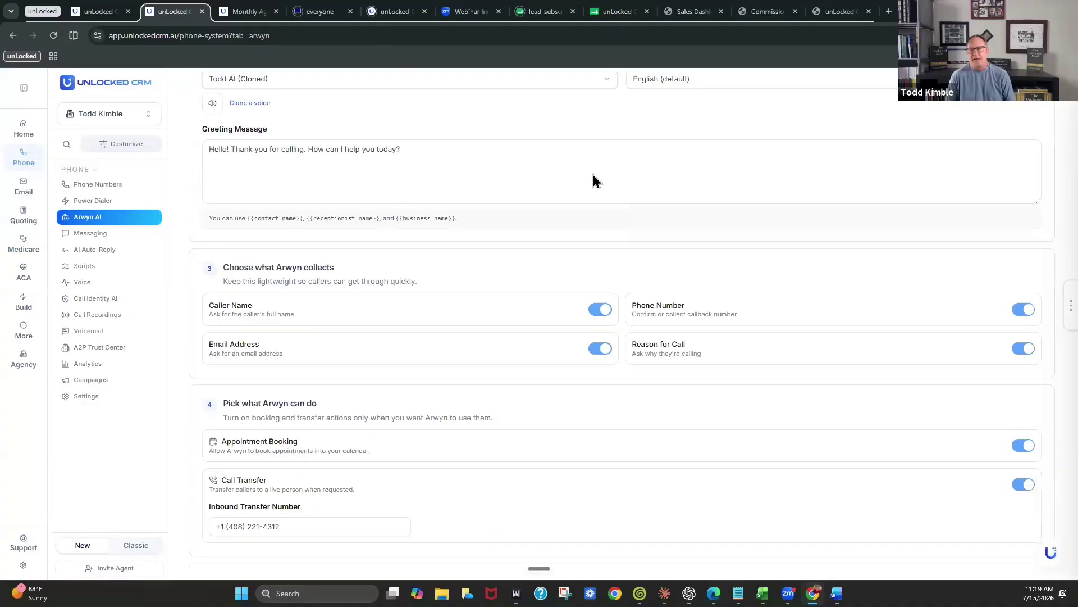
{"action": "scroll", "coordinate": [786, 202], "scroll_direction": "down", "scroll_amount": 2}
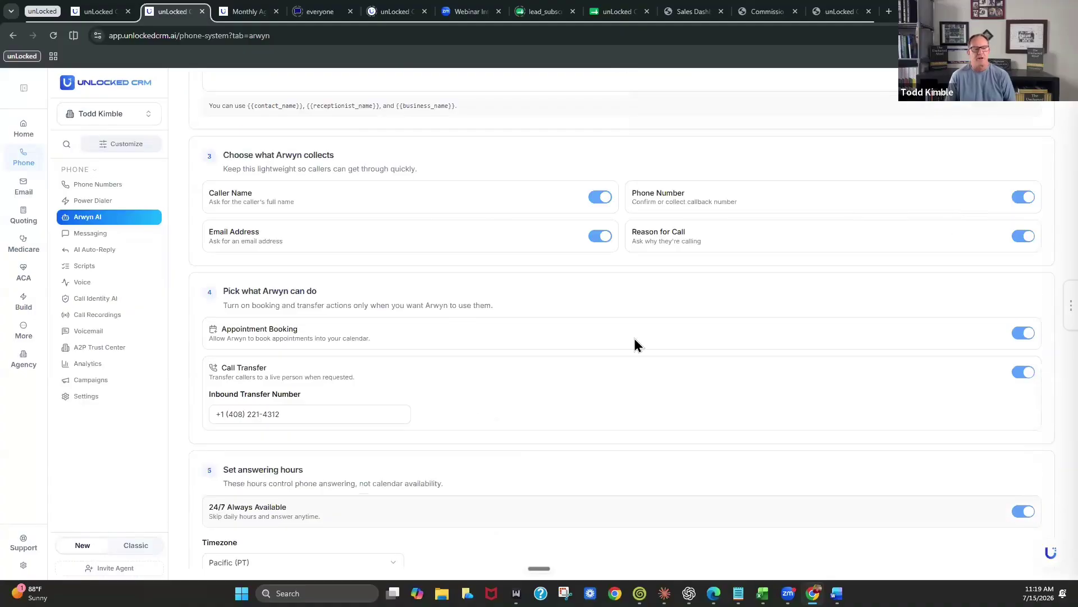
{"action": "scroll", "coordinate": [634, 339], "scroll_direction": "down", "scroll_amount": 1}
{"action": "scroll", "coordinate": [730, 250], "scroll_direction": "down", "scroll_amount": 2}
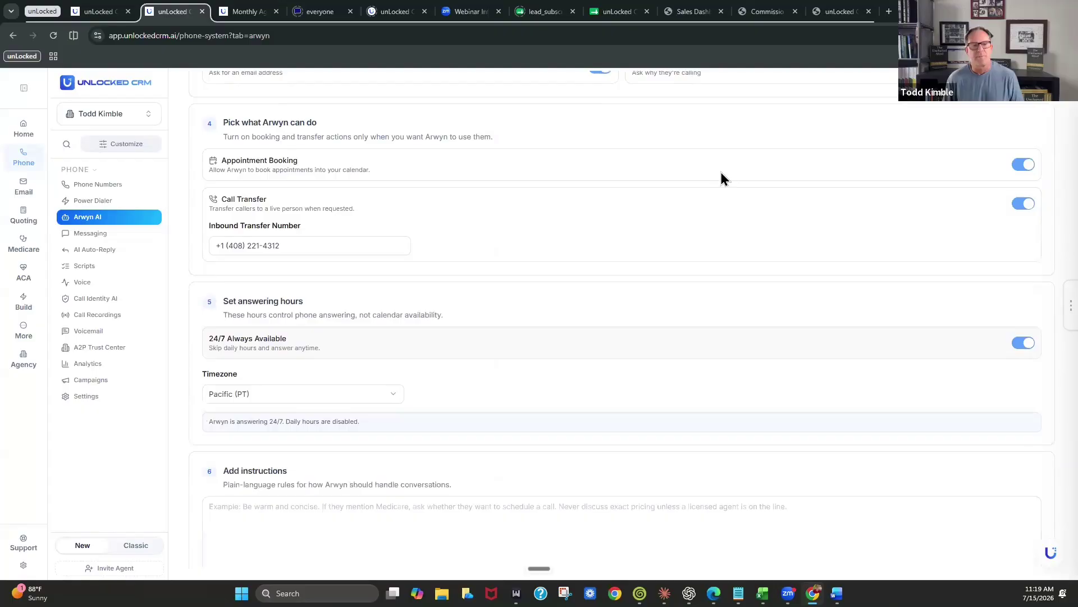
{"action": "scroll", "coordinate": [669, 320], "scroll_direction": "down", "scroll_amount": 2}
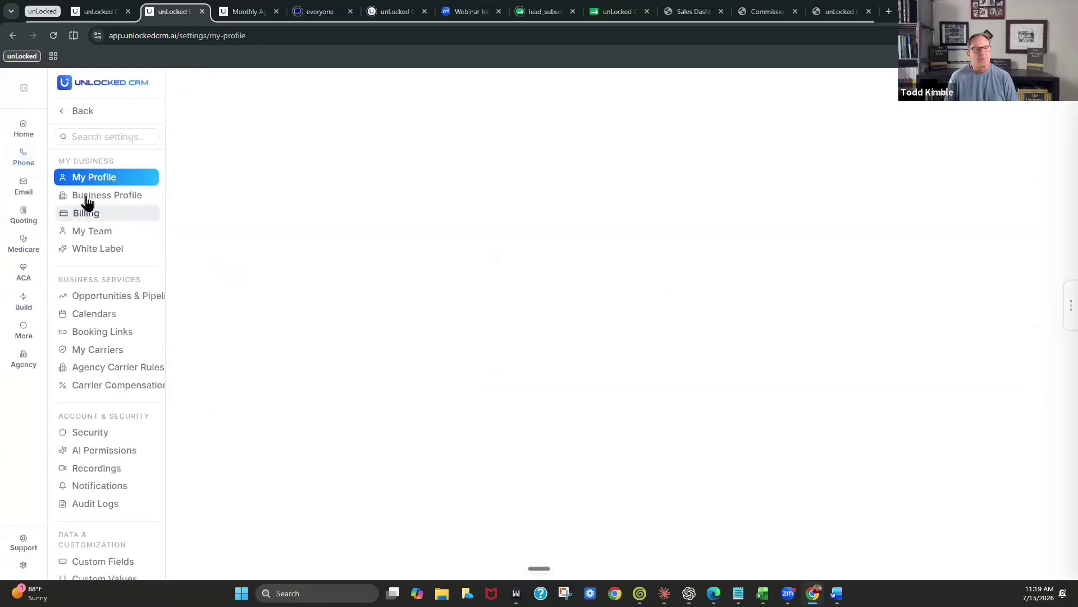
Look through the account's business profile, calendar settings and booking links.
{"action": "left_click", "coordinate": [107, 195]}
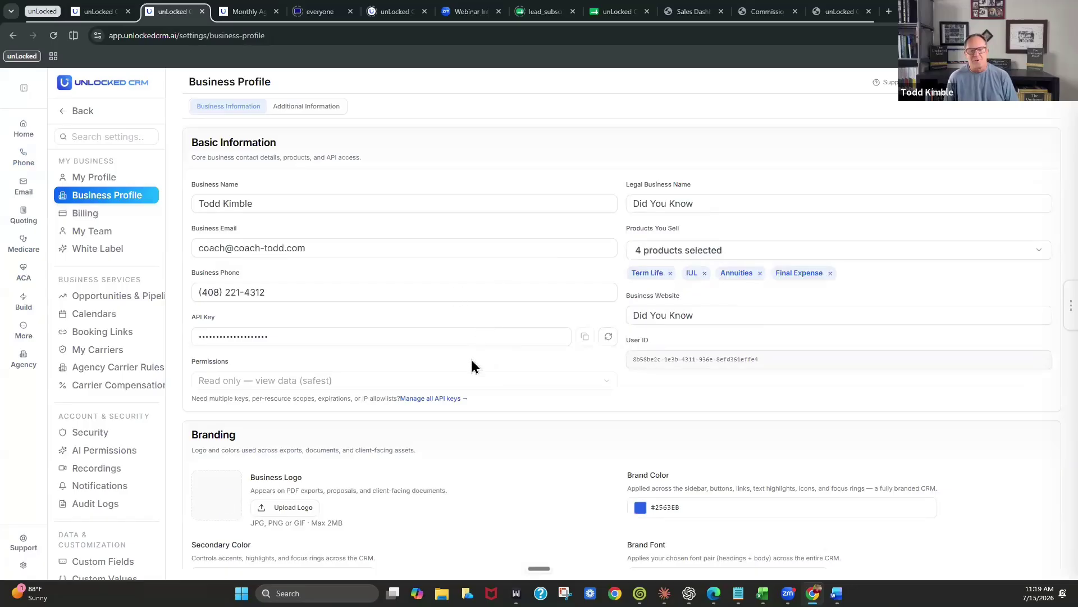
{"action": "scroll", "coordinate": [472, 362], "scroll_direction": "down", "scroll_amount": 3}
{"action": "scroll", "coordinate": [301, 342], "scroll_direction": "up", "scroll_amount": 3}
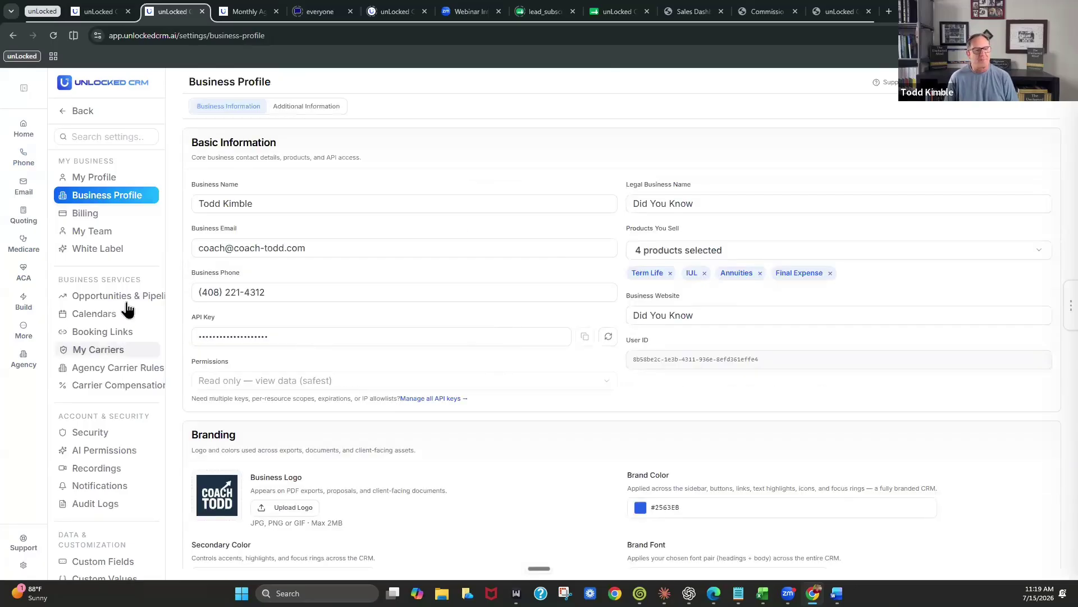
{"action": "left_click", "coordinate": [104, 313]}
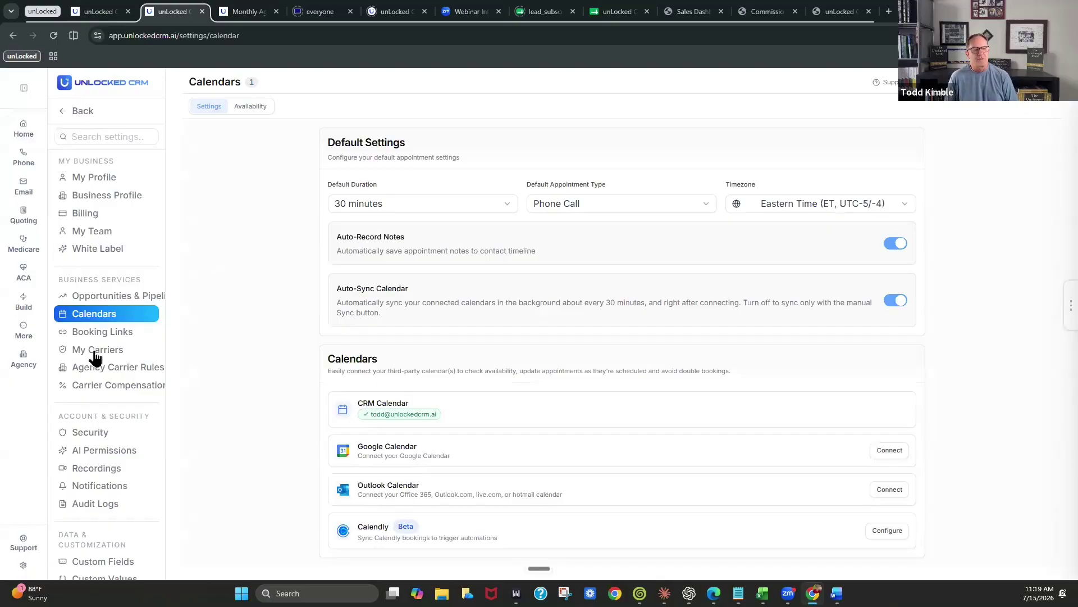
{"action": "left_click", "coordinate": [137, 336]}
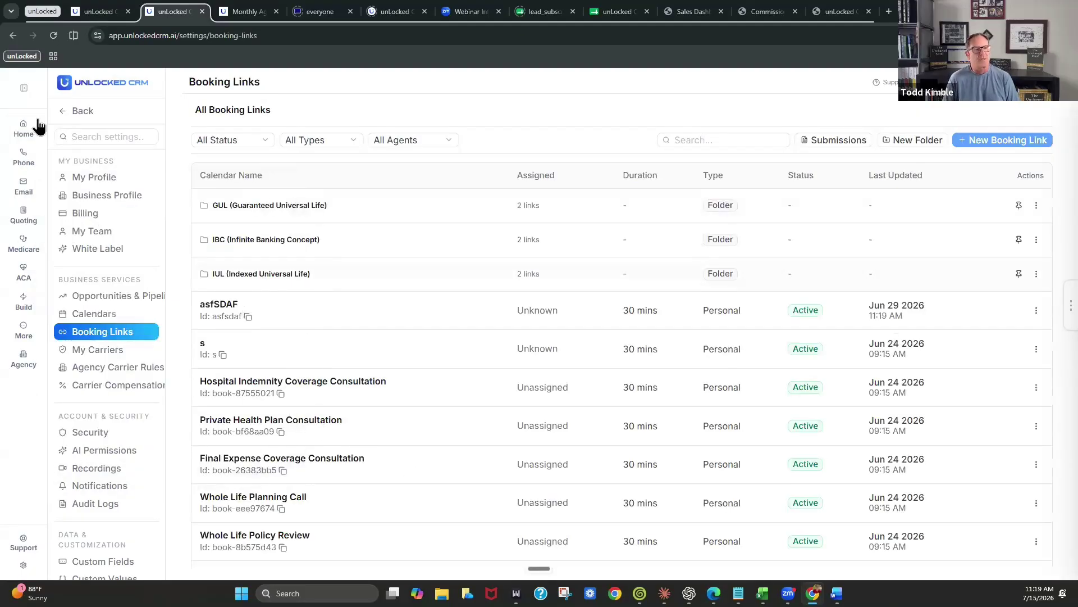
Return to the Arwyn AI receptionist settings in the phone system.
{"action": "left_click", "coordinate": [23, 130]}
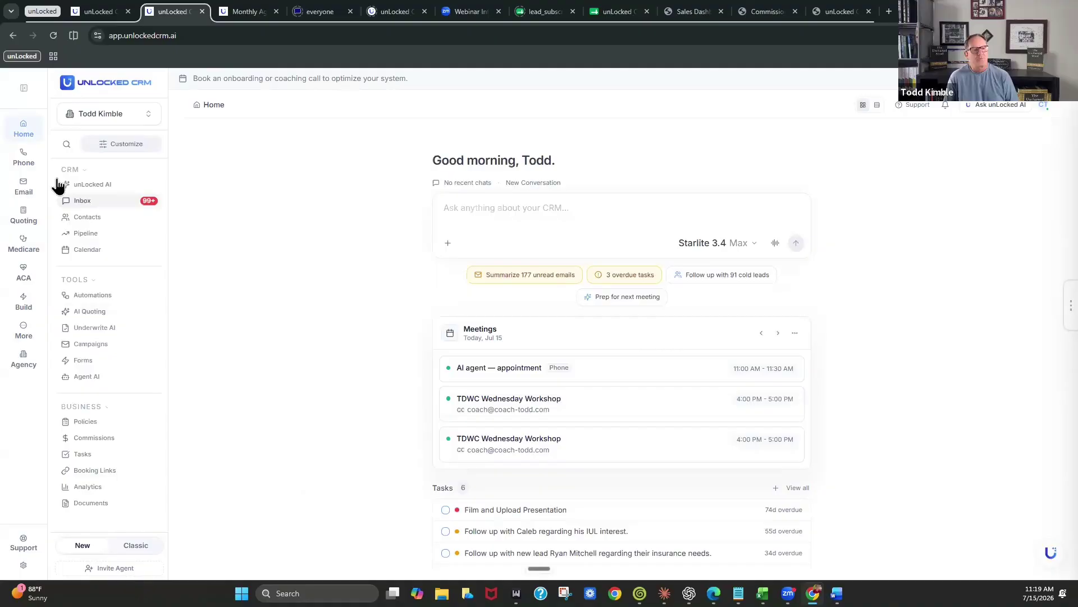
{"action": "left_click", "coordinate": [25, 162]}
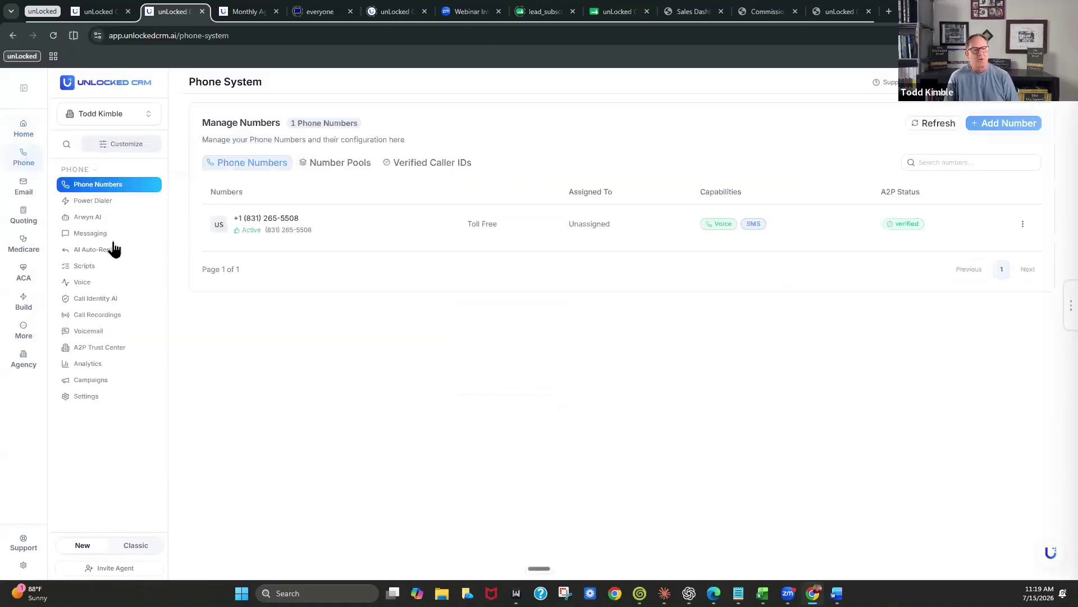
{"action": "left_click", "coordinate": [112, 218]}
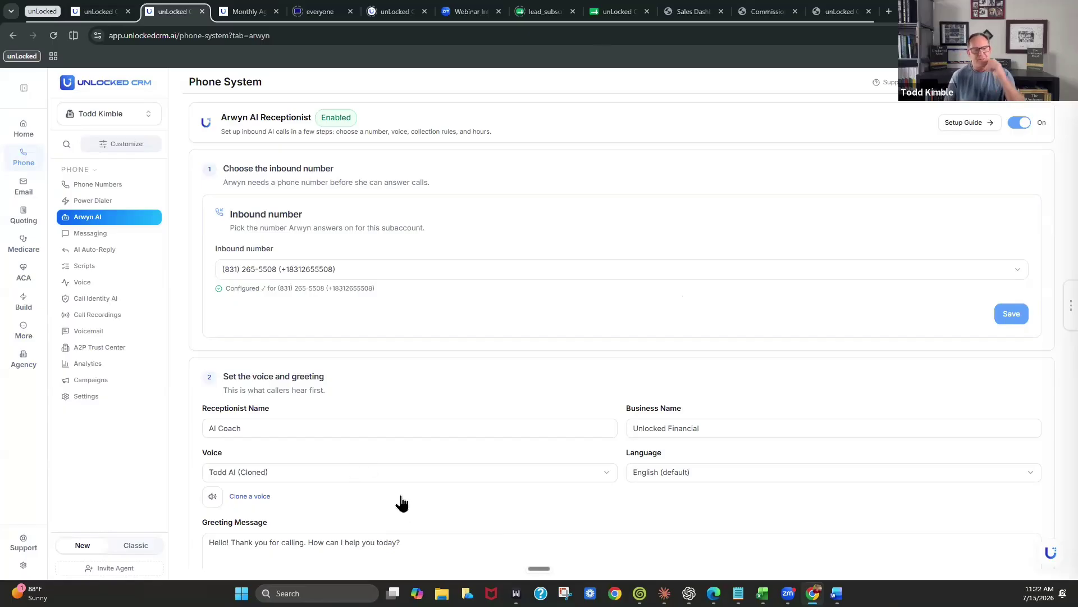
From the phone scripts library, ask unLocked AI in a fresh chat for an Arwyn script qualifying final expense customers and connecting qualified ones immediately.
{"action": "left_click", "coordinate": [76, 267]}
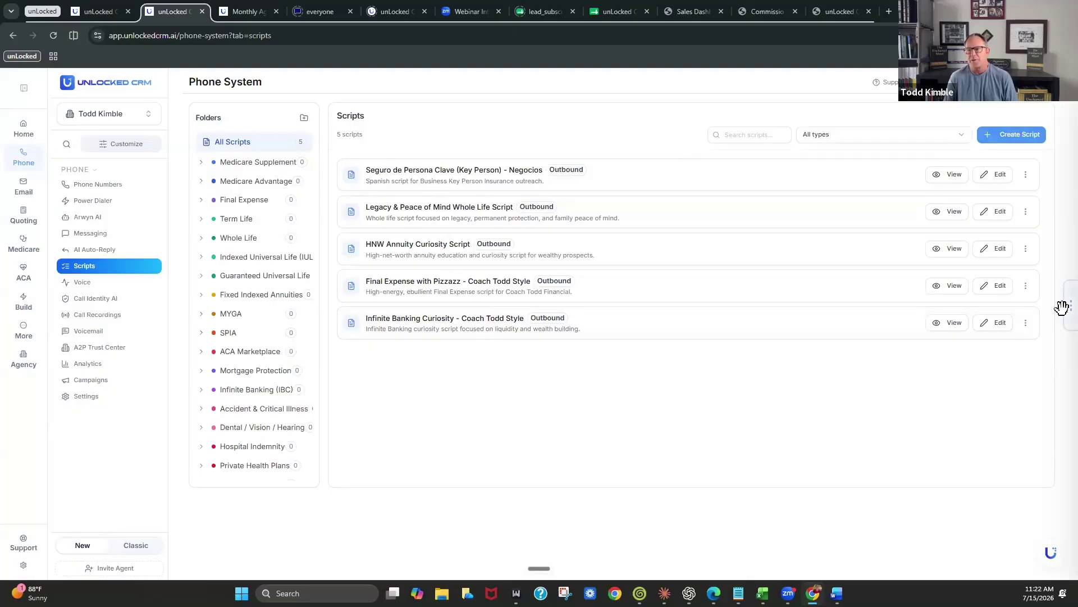
{"action": "left_click", "coordinate": [1051, 552]}
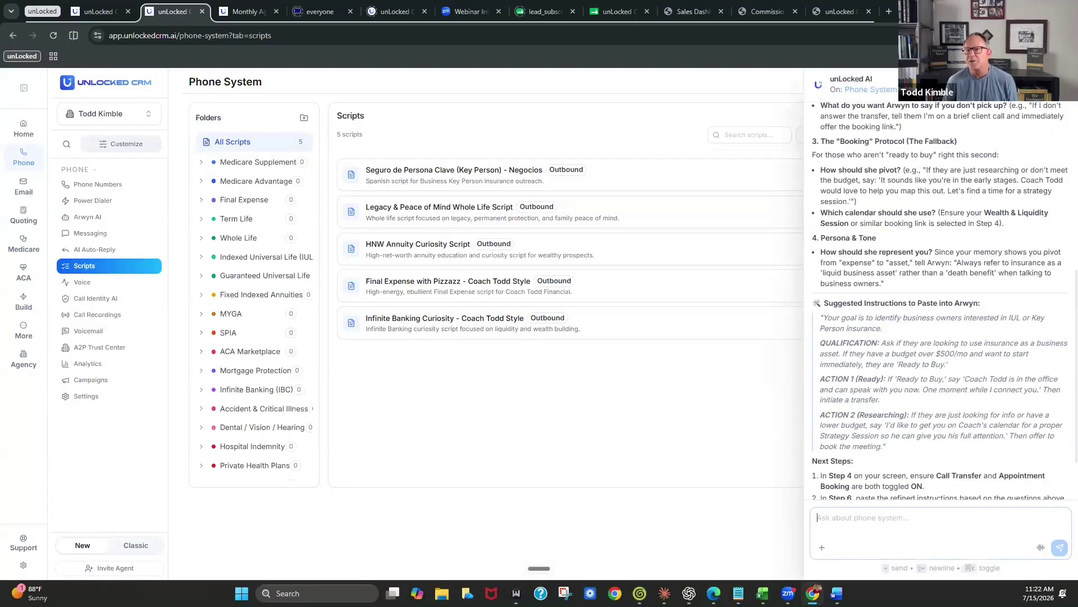
{"action": "left_click", "coordinate": [1032, 85]}
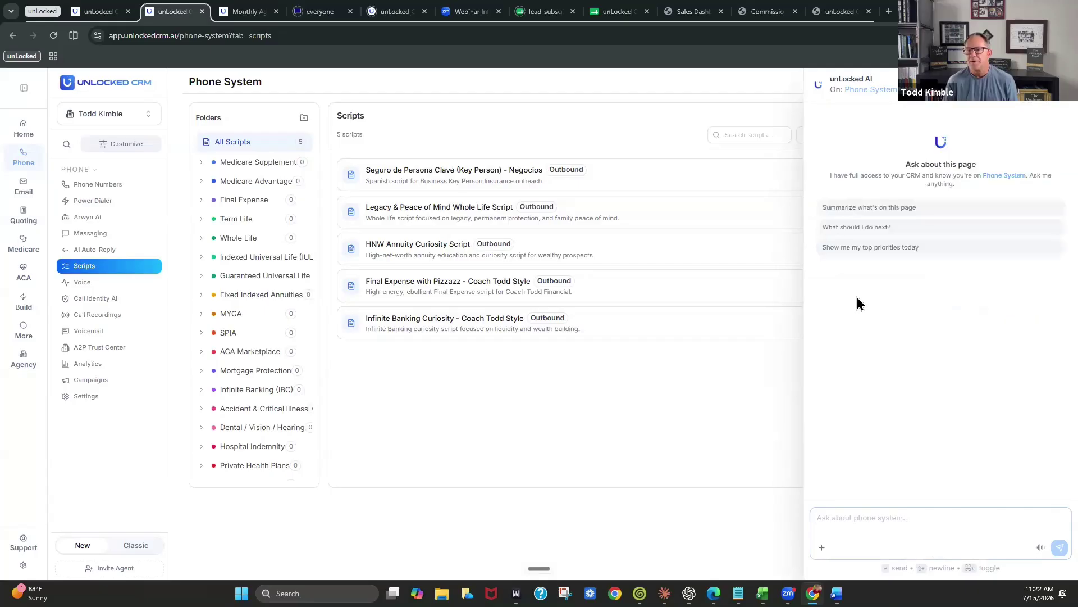
{"action": "left_click", "coordinate": [864, 524]}
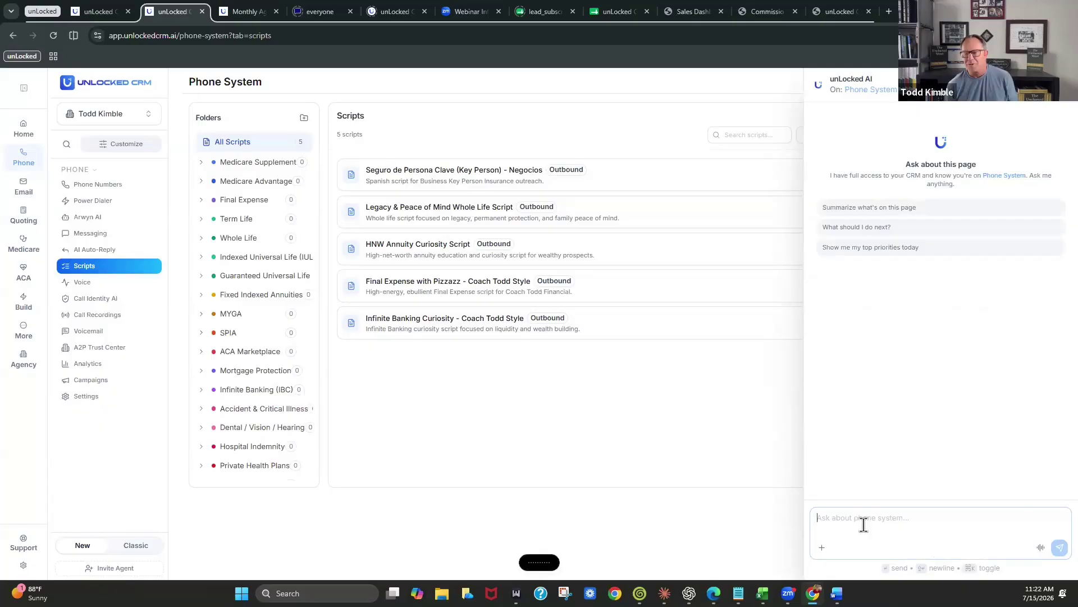
{"action": "left_click", "coordinate": [1041, 550]}
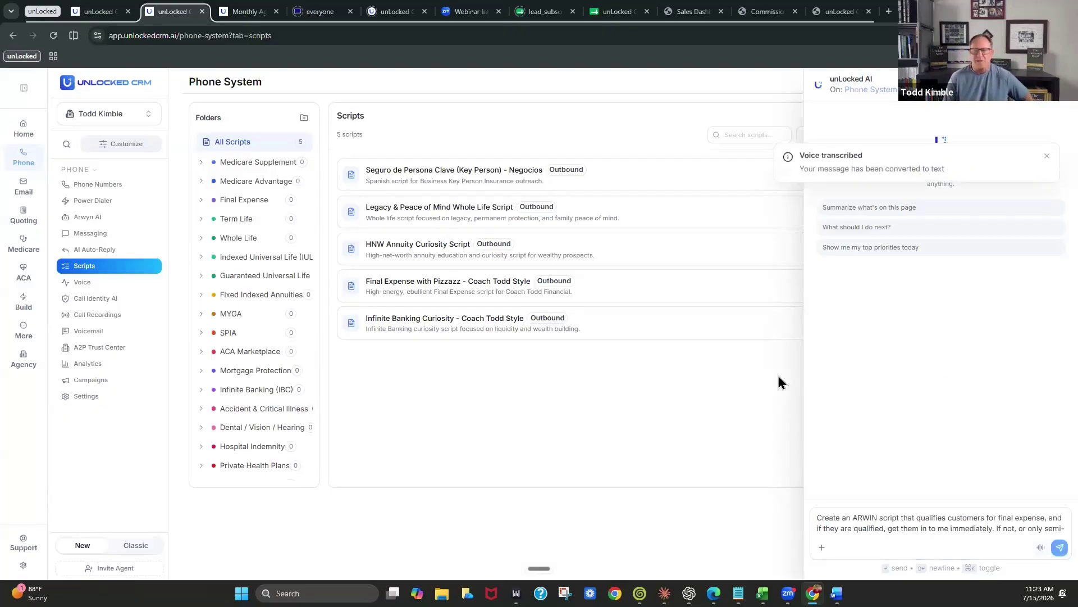
{"action": "left_click", "coordinate": [1058, 548]}
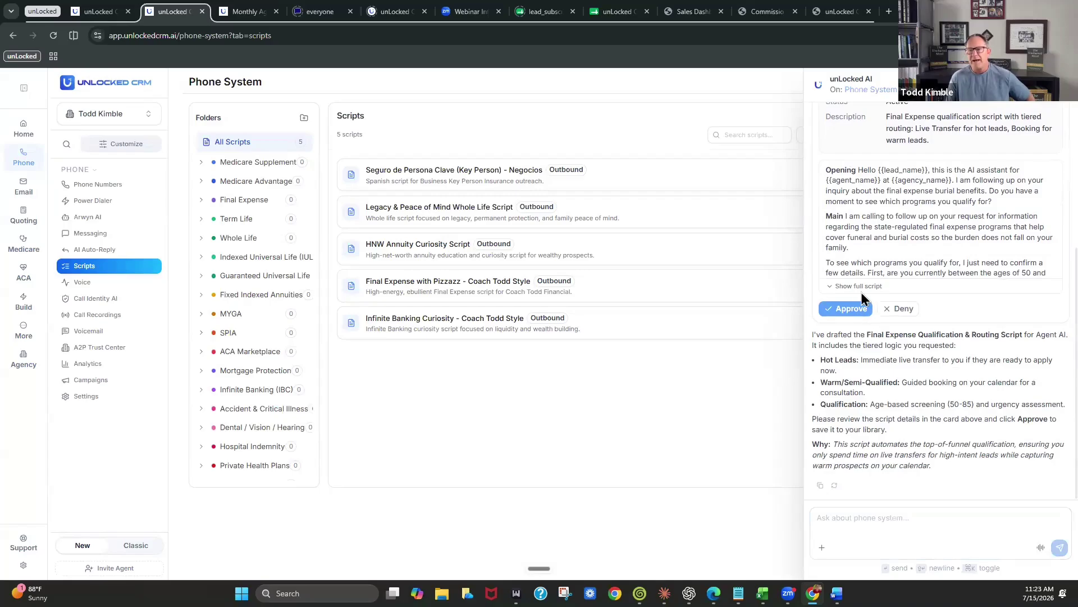
Expand the drafted final expense script and read it in full.
{"action": "left_click", "coordinate": [860, 286]}
{"action": "scroll", "coordinate": [940, 388], "scroll_direction": "down", "scroll_amount": 1}
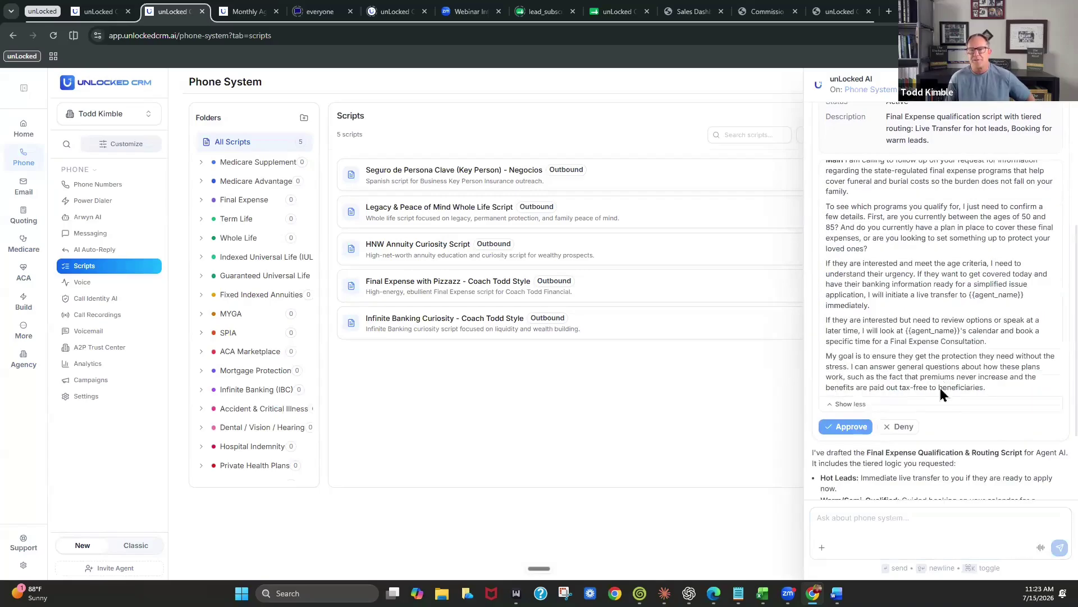
{"action": "scroll", "coordinate": [940, 388], "scroll_direction": "up", "scroll_amount": 2}
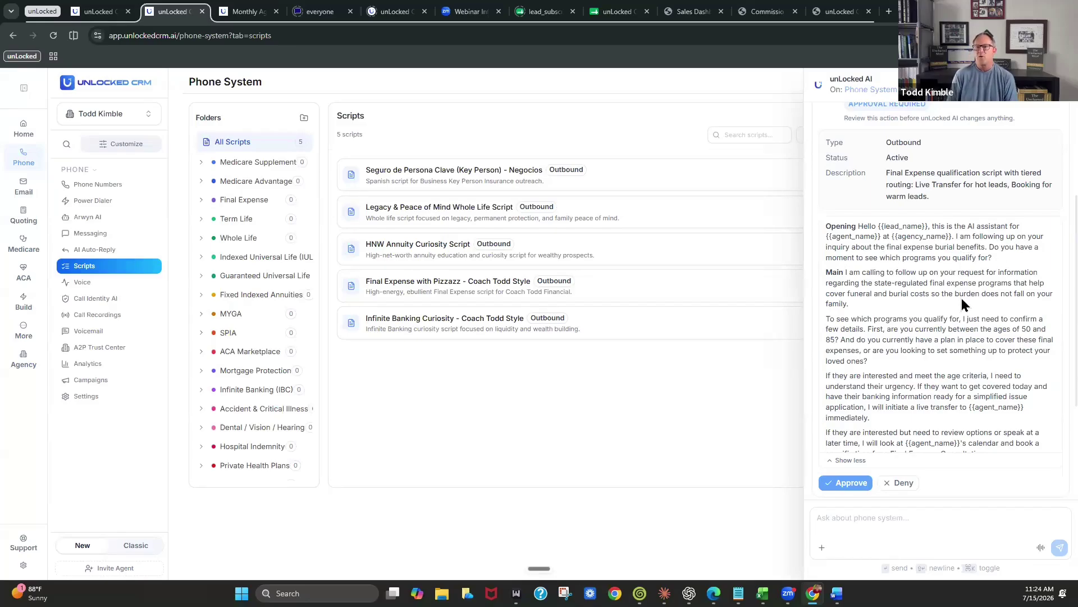
Tell the assistant "what I wanted is an inbound script" and go through its revised proposal.
{"action": "left_click", "coordinate": [877, 518]}
{"action": "type", "text": "what I wAANTE"}
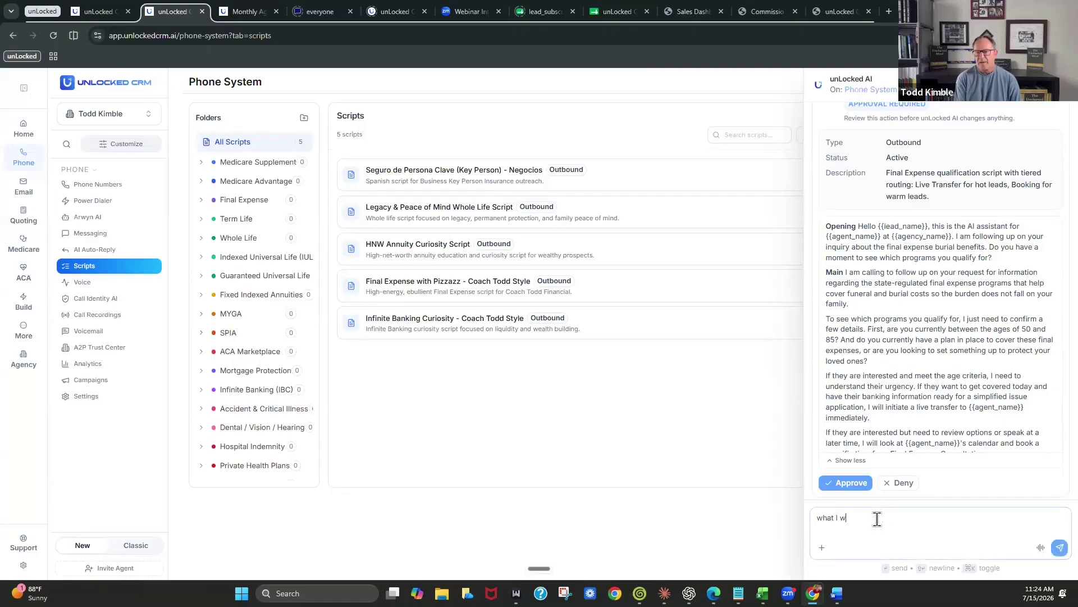
{"action": "key", "text": "BackSpace"}
{"action": "key", "text": "BackSpace"}
{"action": "key", "text": "BackSpace"}
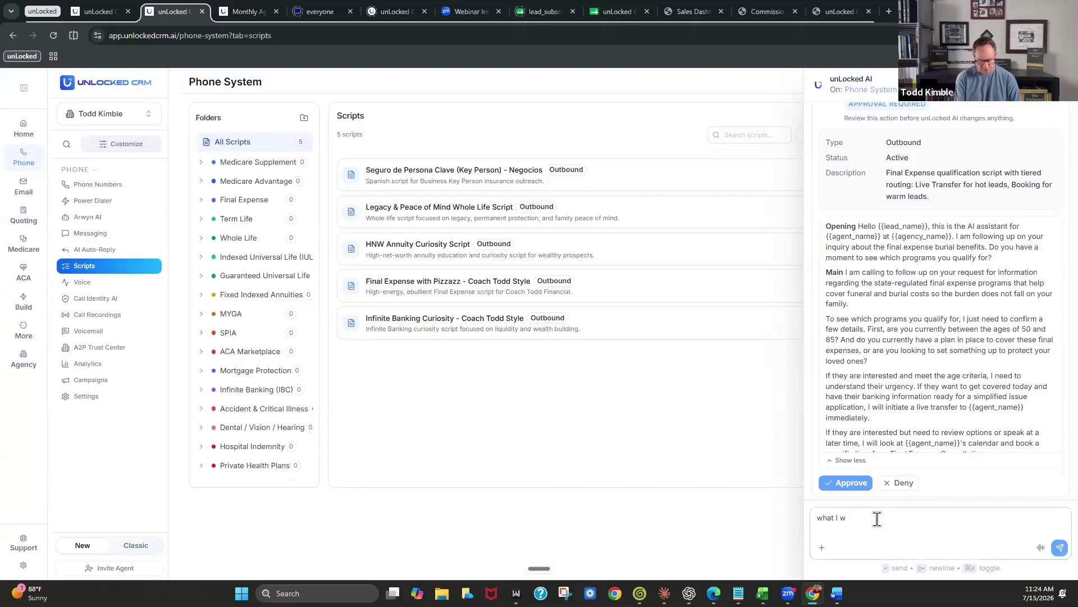
{"action": "type", "text": "anted "}
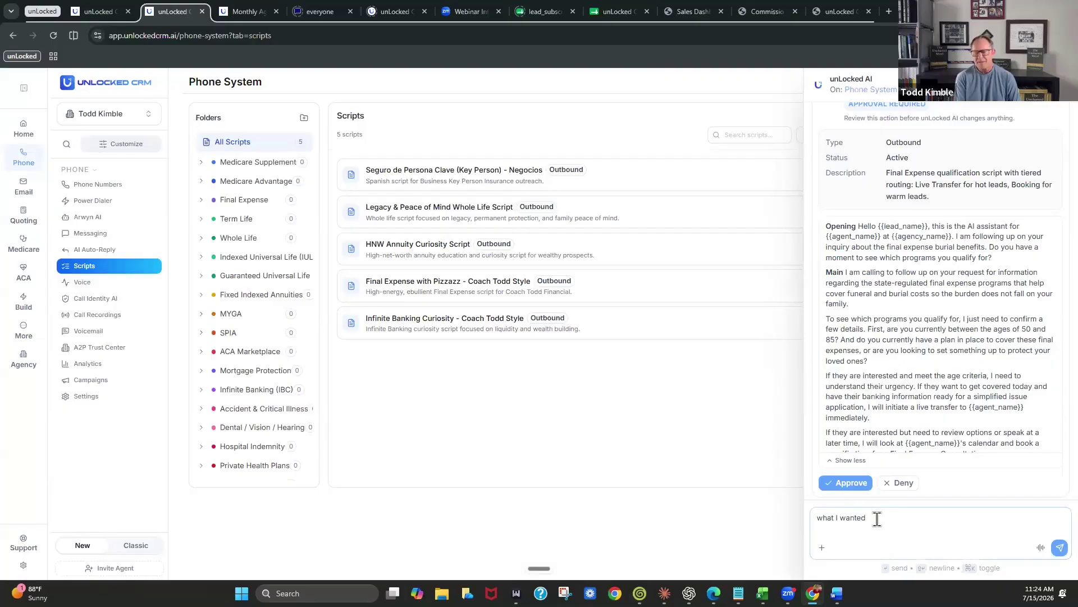
{"action": "type", "text": "is an inabo"}
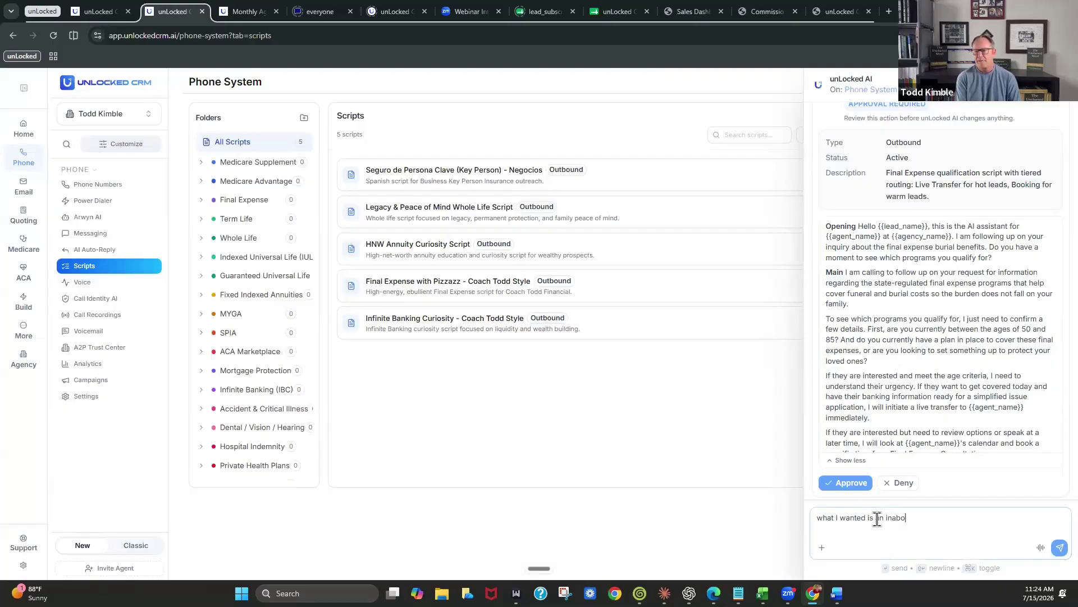
{"action": "key", "text": "BackSpace"}
{"action": "key", "text": "BackSpace"}
{"action": "type", "text": "bound script"}
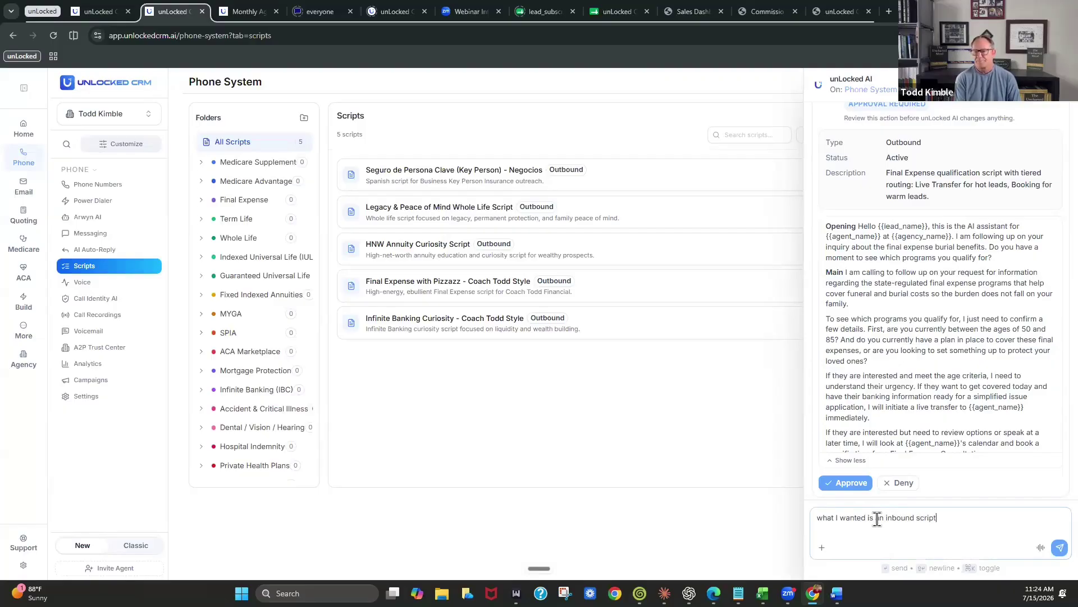
{"action": "key", "text": "Return"}
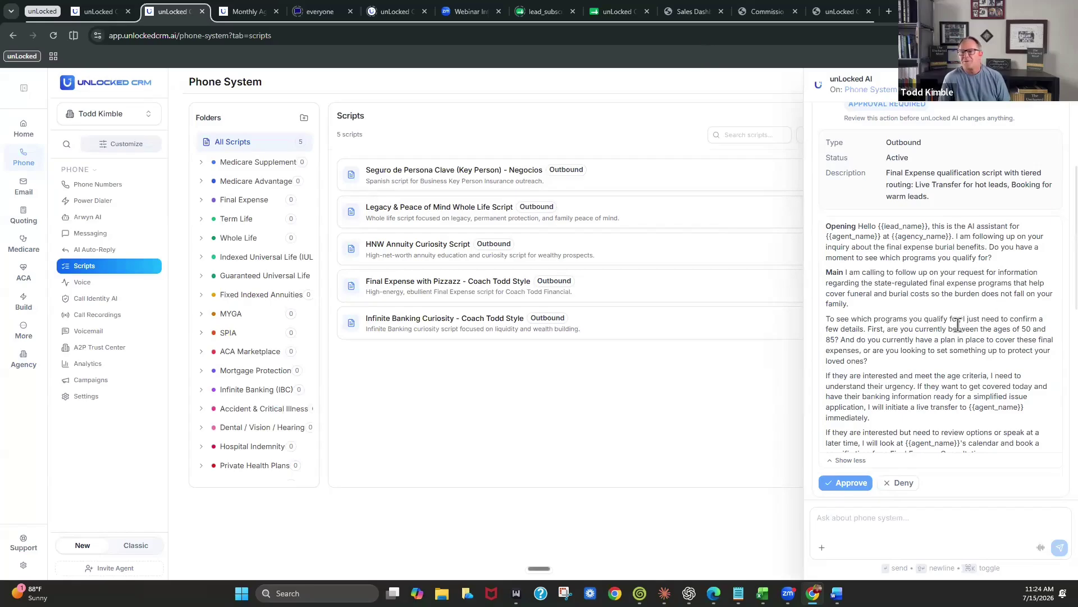
{"action": "scroll", "coordinate": [958, 324], "scroll_direction": "down", "scroll_amount": 5}
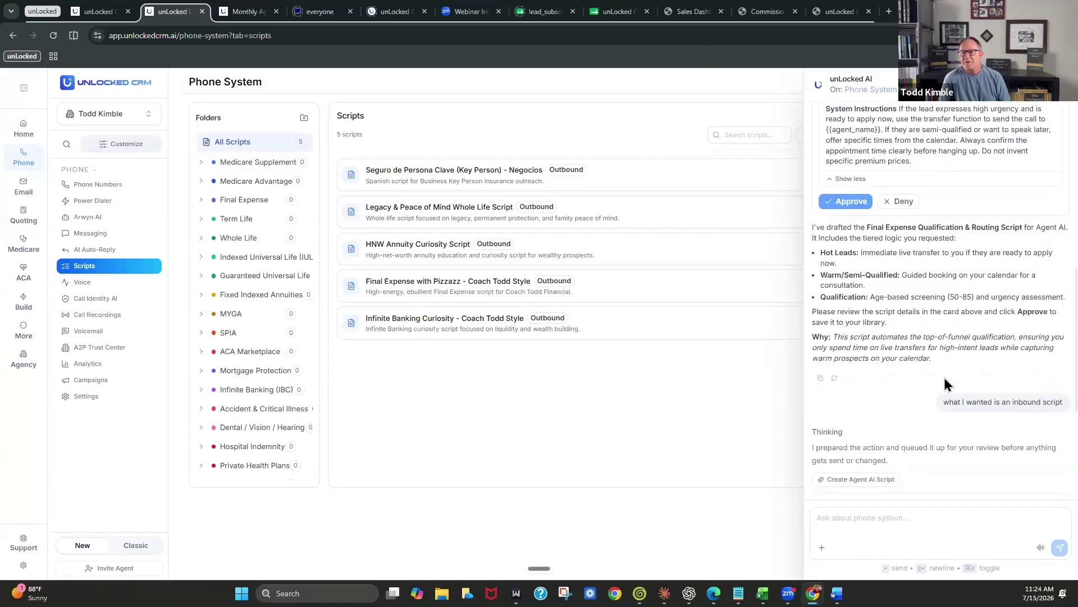
{"action": "scroll", "coordinate": [949, 385], "scroll_direction": "down", "scroll_amount": 4}
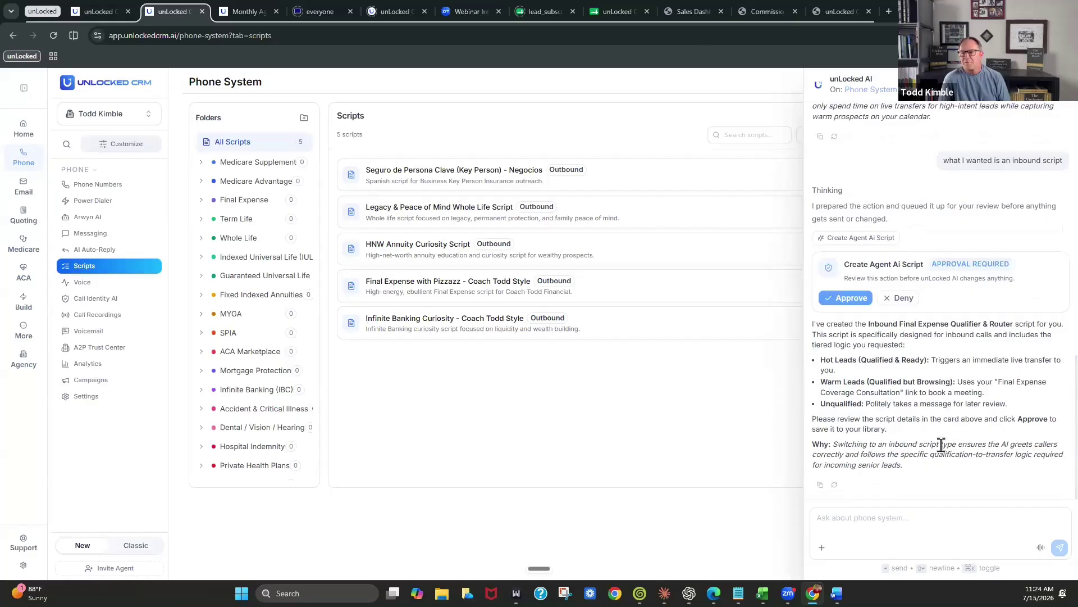